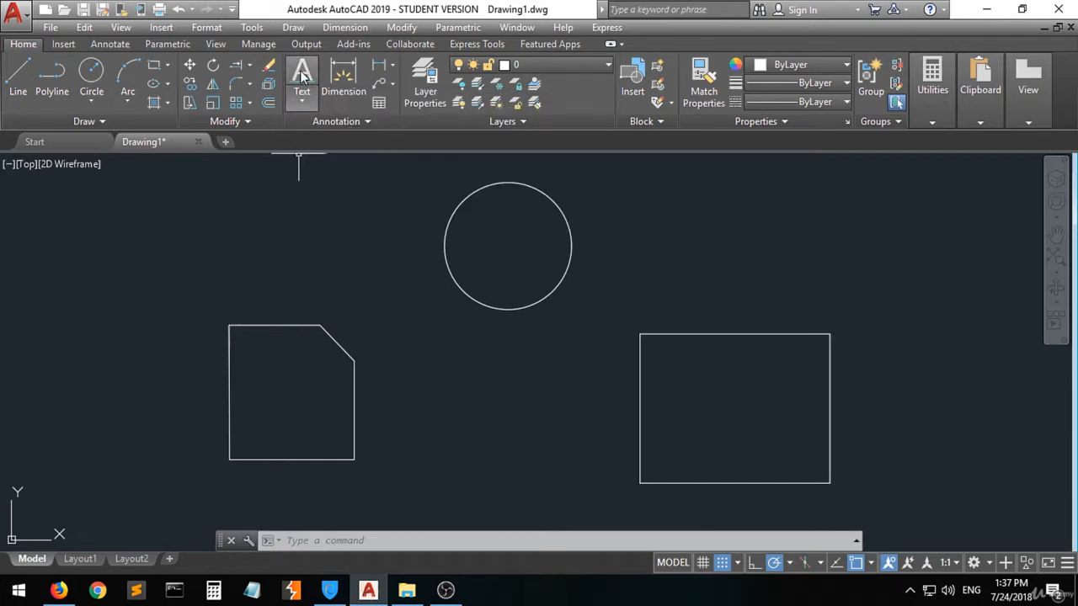
# Step: Add single-line text below the circle reading "circle" with "546" on the next line, about 10 units high and unrotated
pyautogui.click(303, 105)
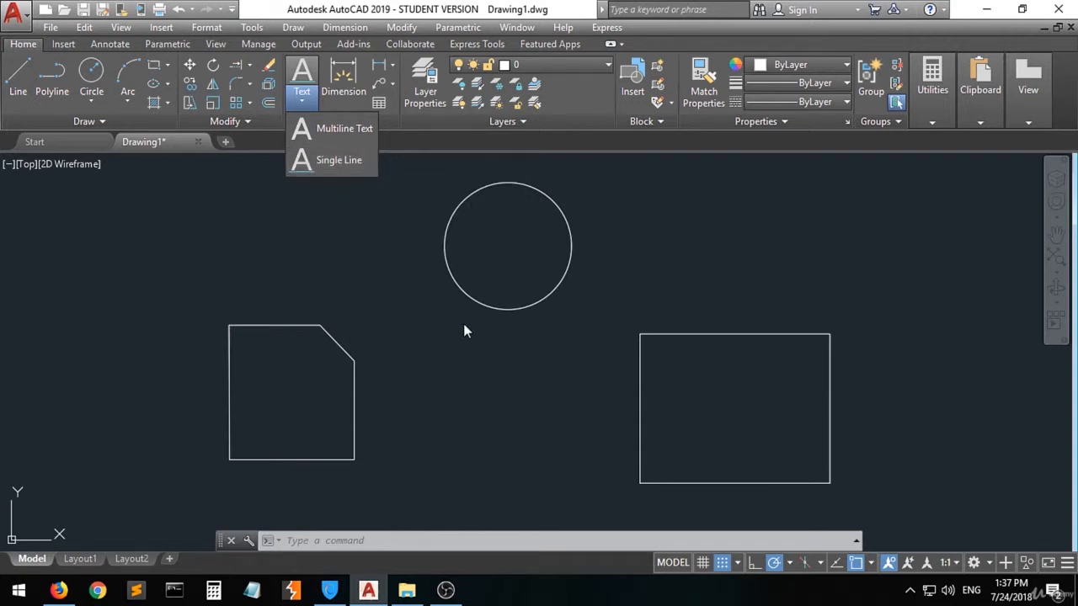
pyautogui.click(330, 166)
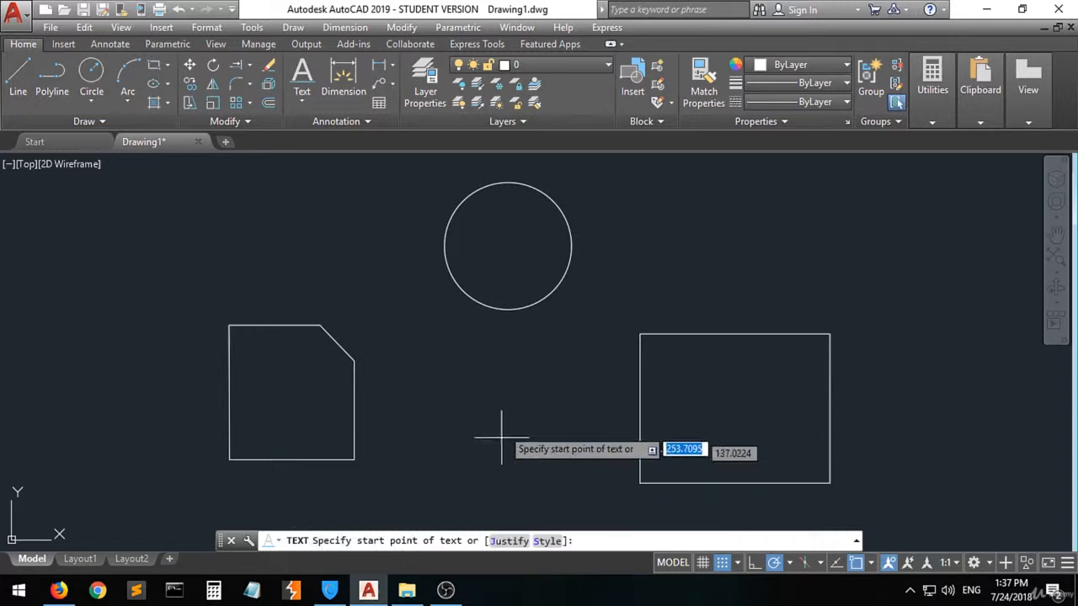
pyautogui.click(456, 327)
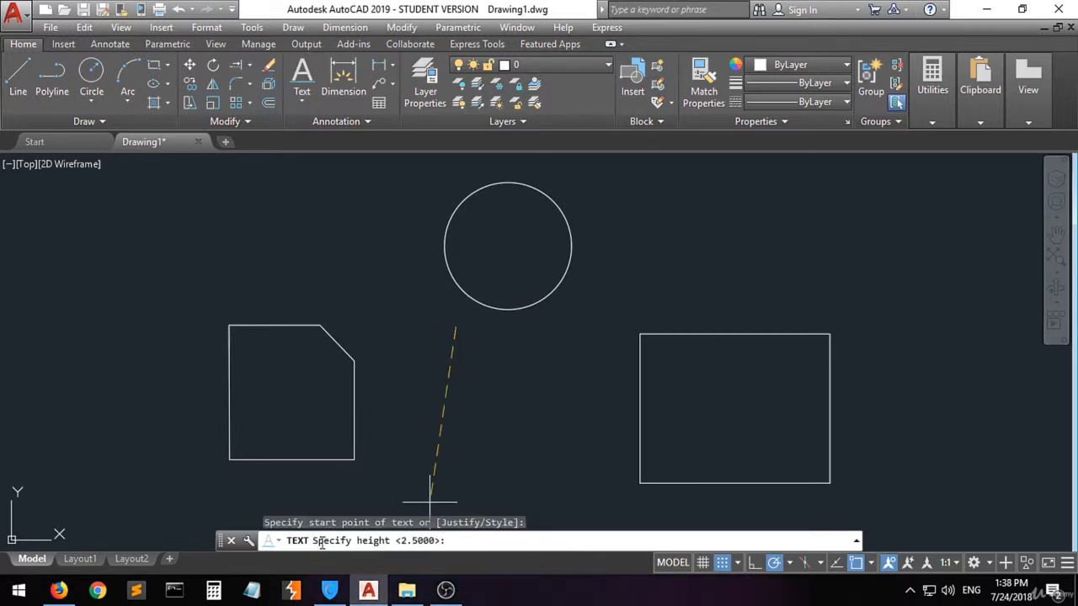
pyautogui.click(455, 310)
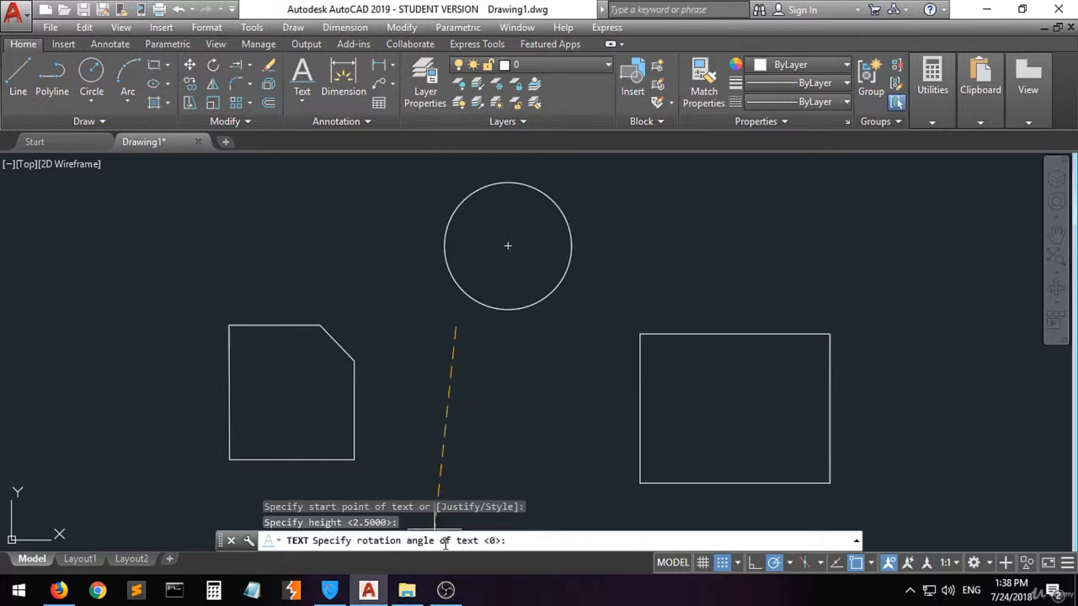
pyautogui.click(559, 328)
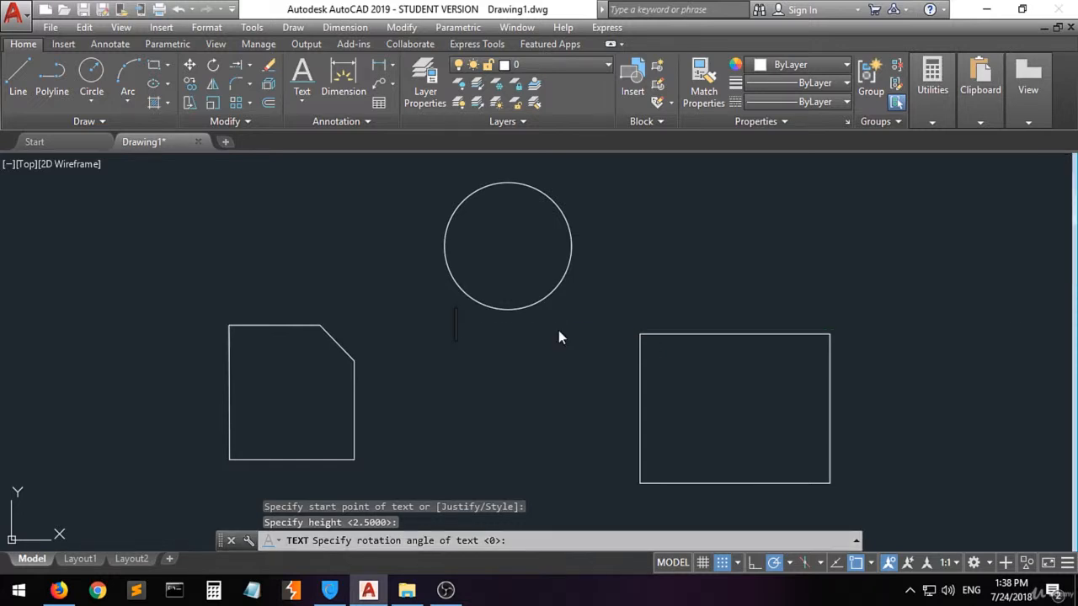
pyautogui.write('Circl')
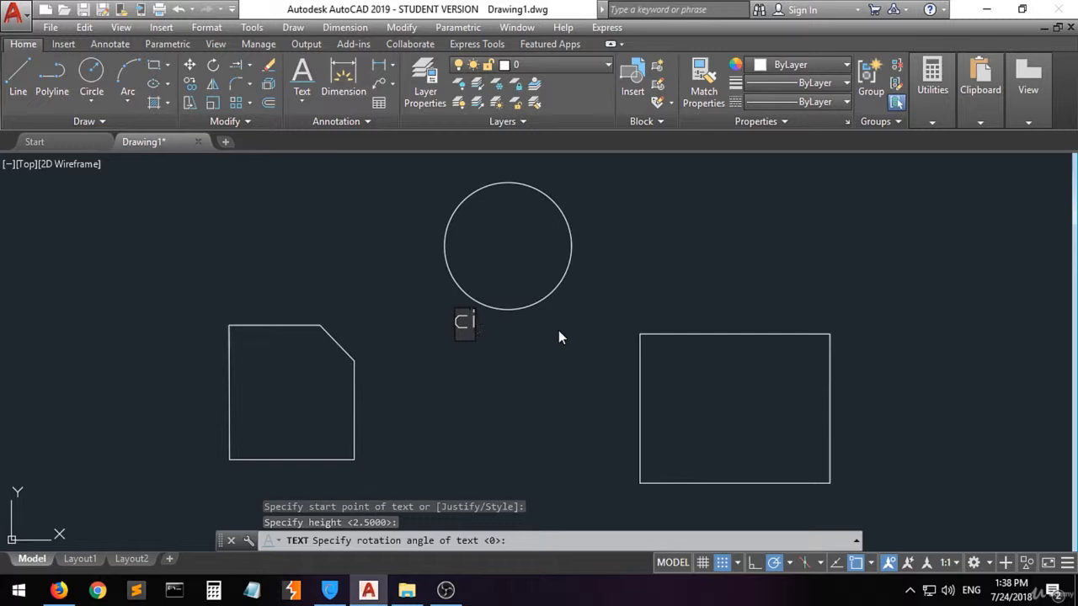
pyautogui.write('e')
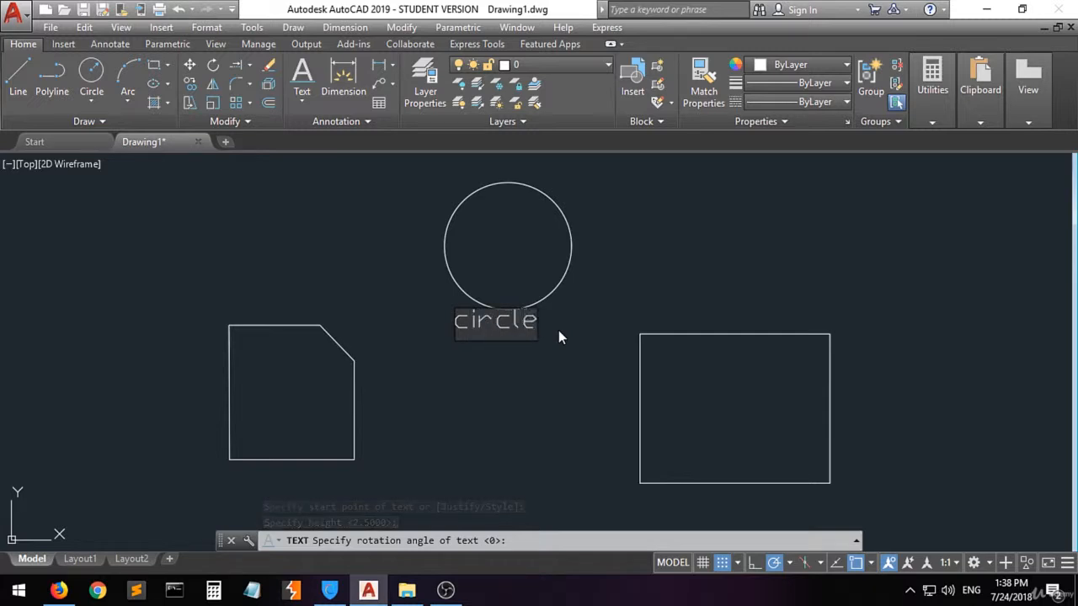
pyautogui.press('Return')
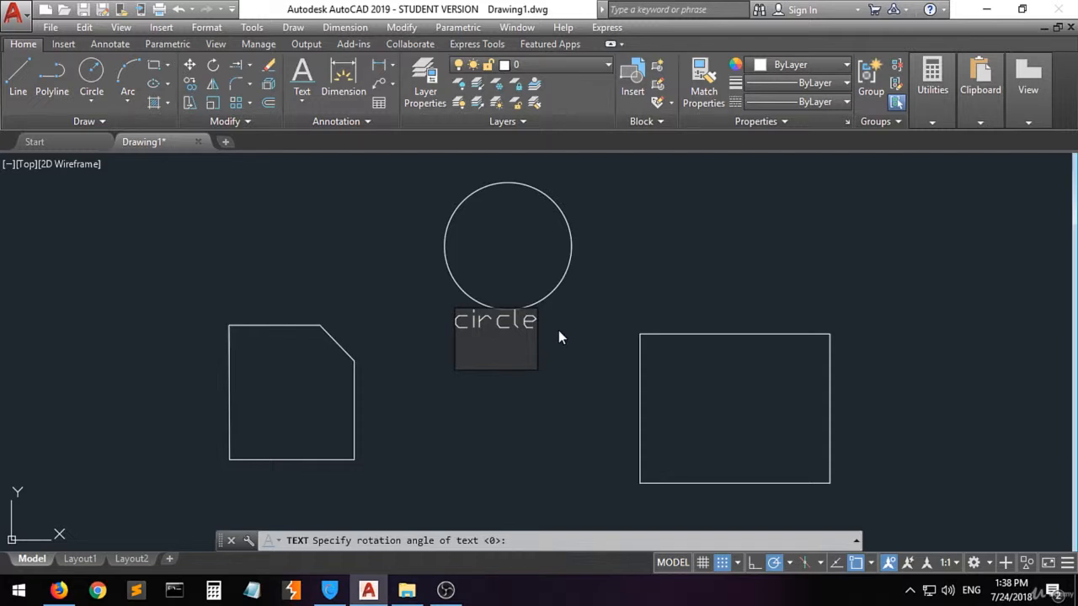
pyautogui.write('546')
pyautogui.press('Return')
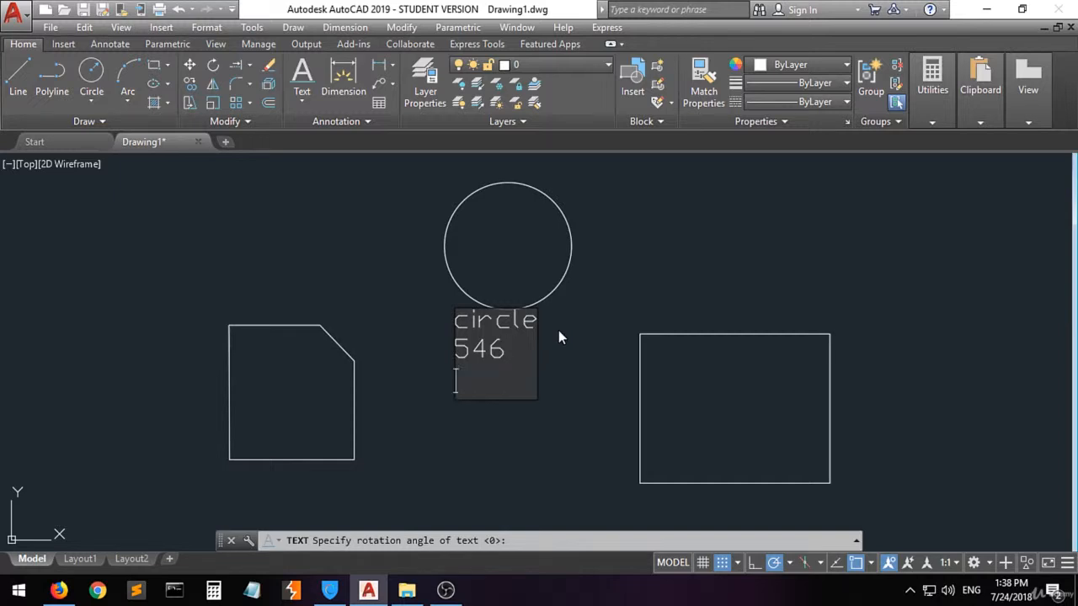
pyautogui.press('Return')
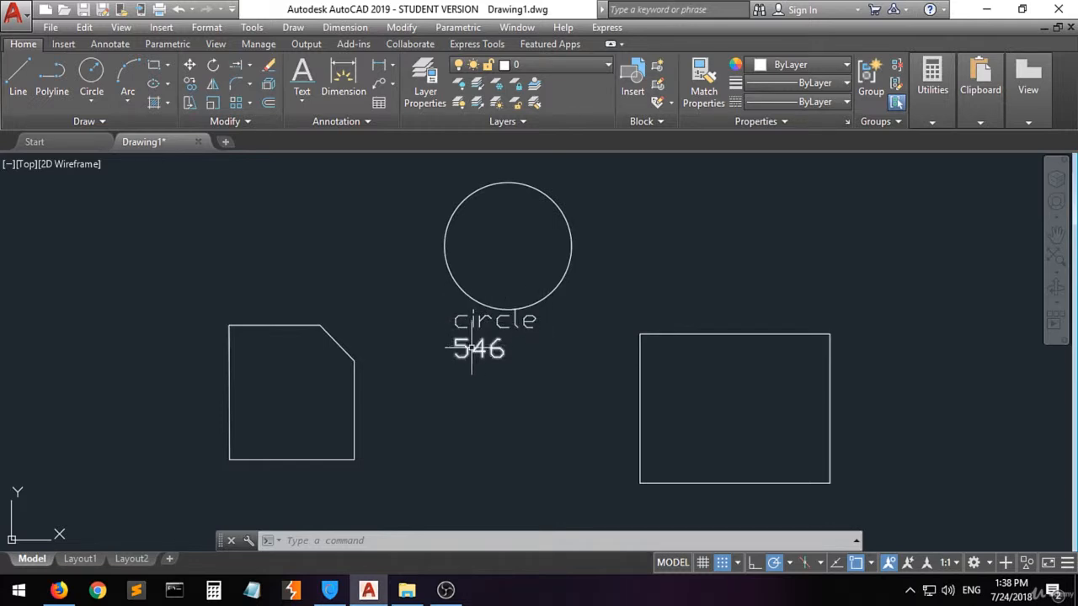
pyautogui.moveTo(468, 349)
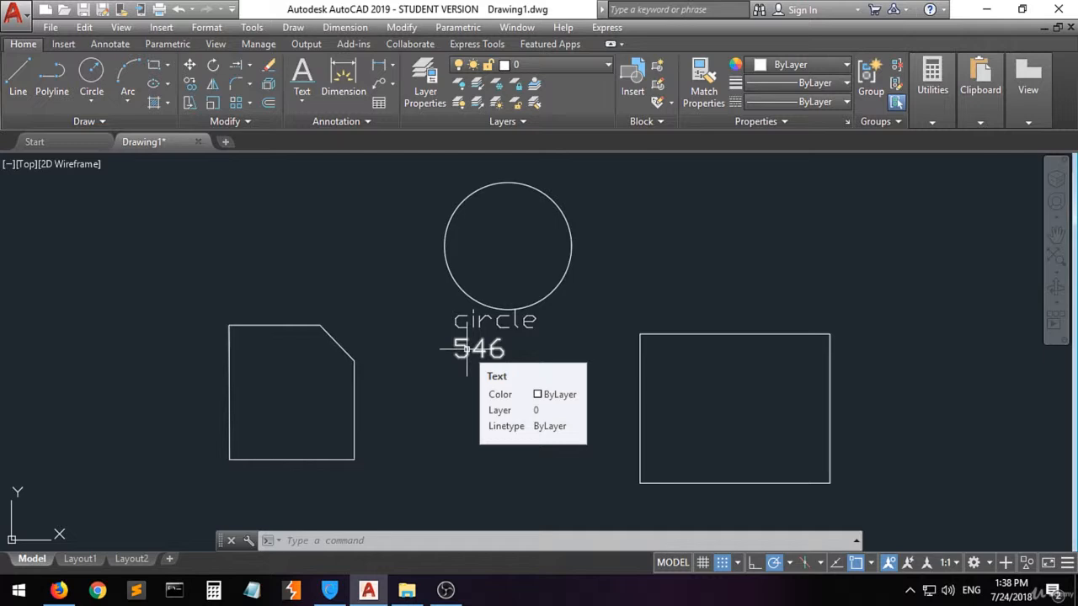
pyautogui.rightClick(468, 351)
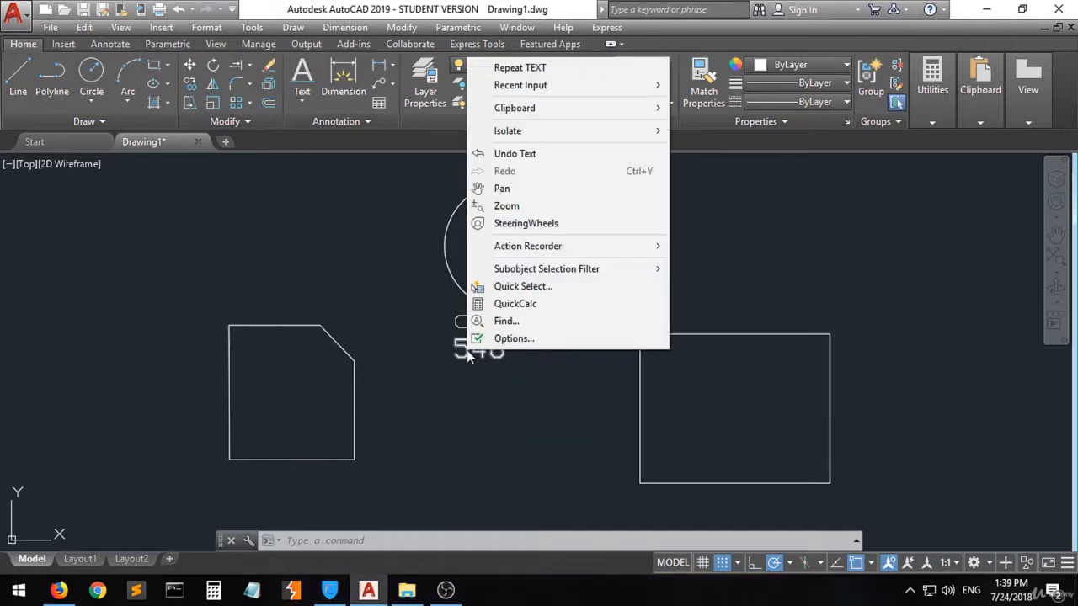
pyautogui.click(470, 398)
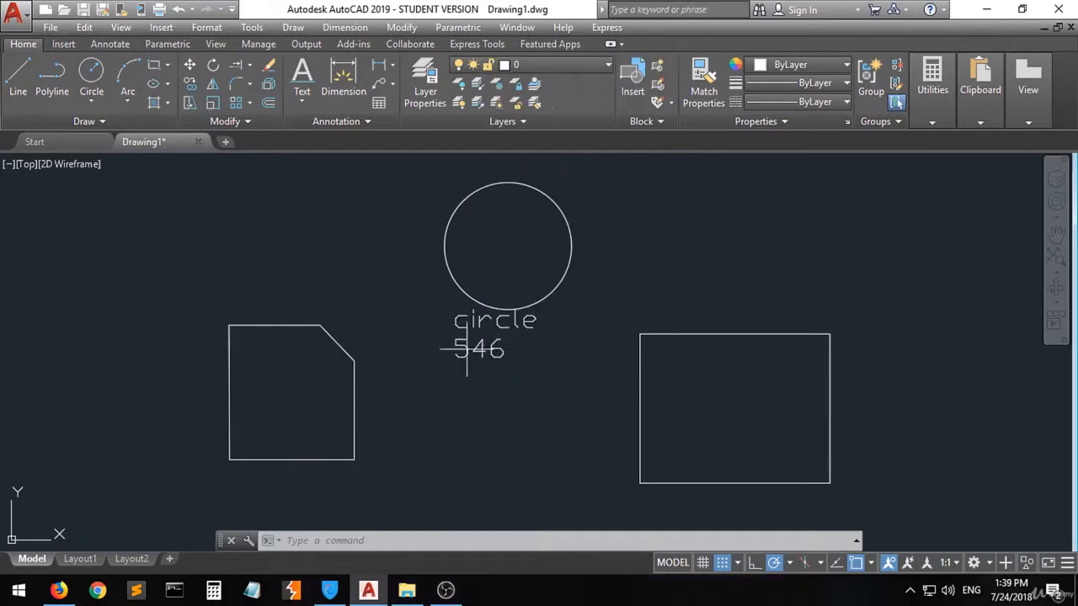
pyautogui.click(402, 396)
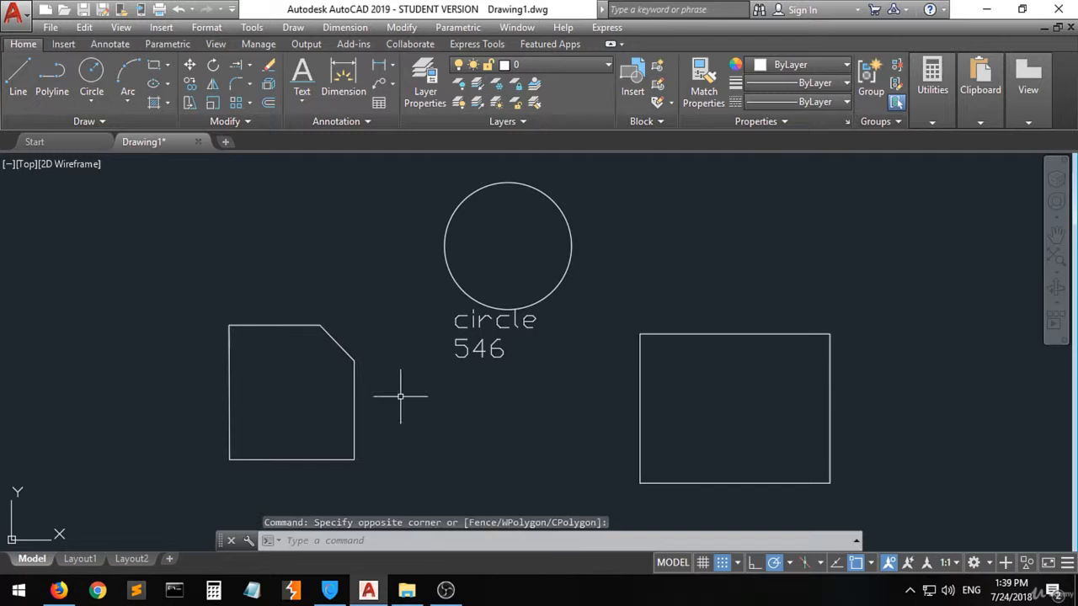
# Step: Open the properties of the "546" text and set its height to 5
pyautogui.click(480, 349)
pyautogui.rightClick(481, 353)
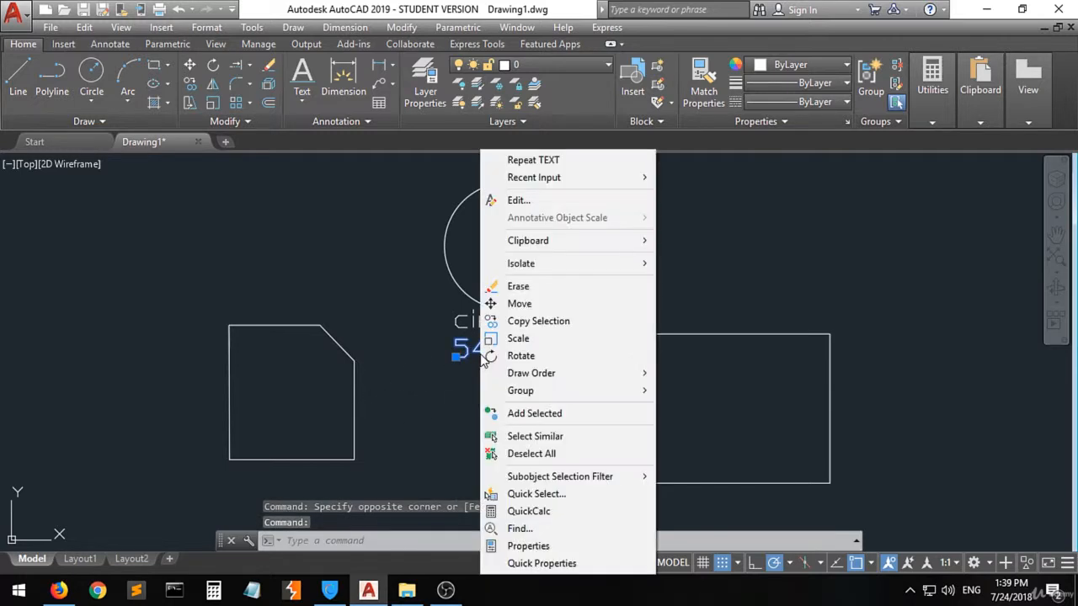
pyautogui.click(562, 547)
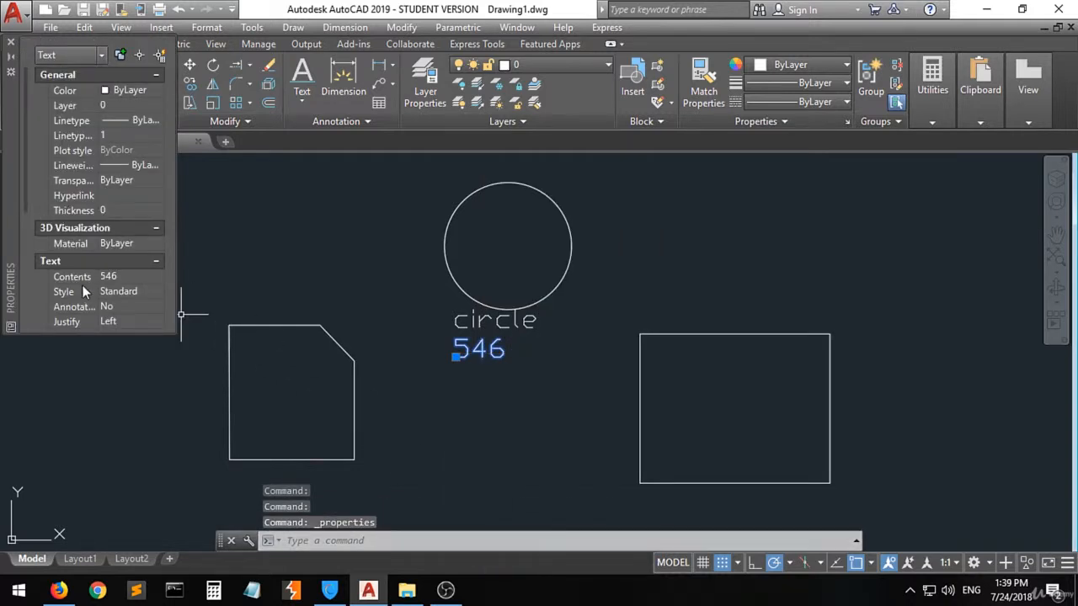
pyautogui.scroll(-3, 92, 283)
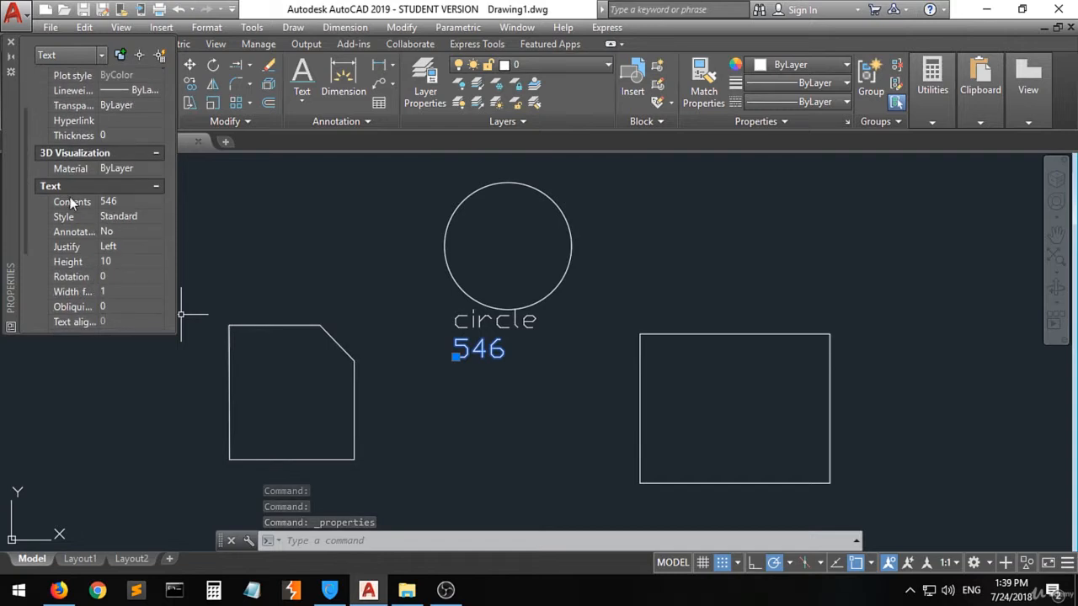
pyautogui.click(107, 263)
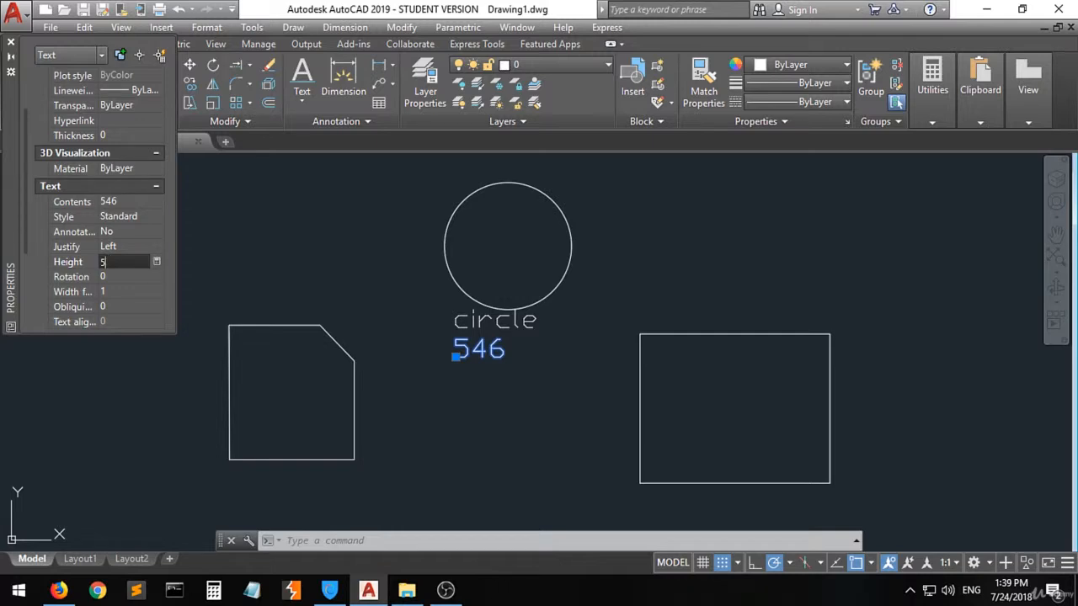
pyautogui.press('Tab')
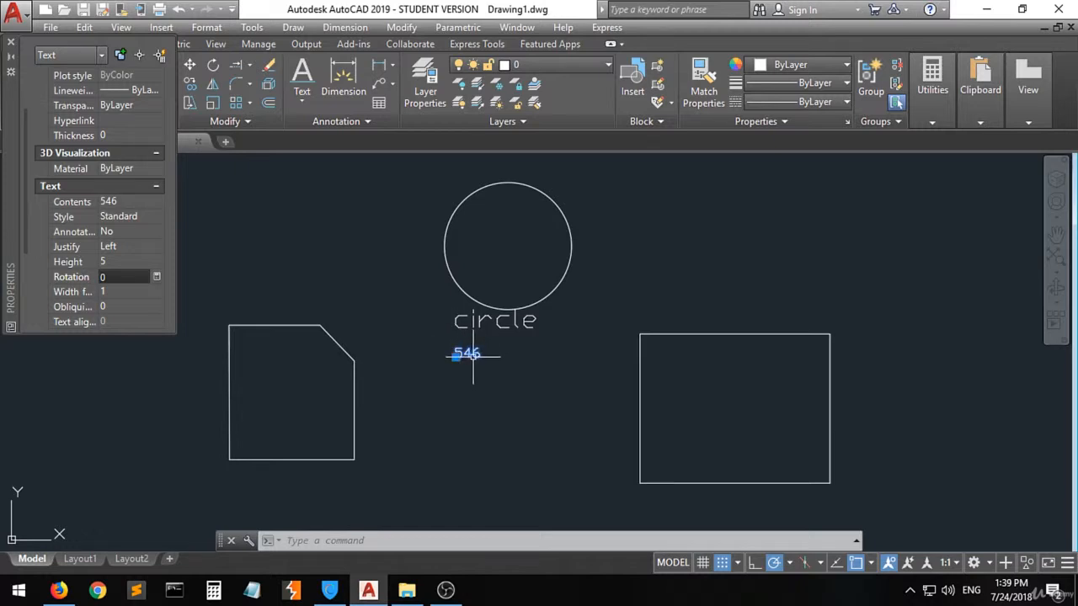
# Step: Set the height of the "546" text to 20, close its properties and deselect it
pyautogui.click(115, 262)
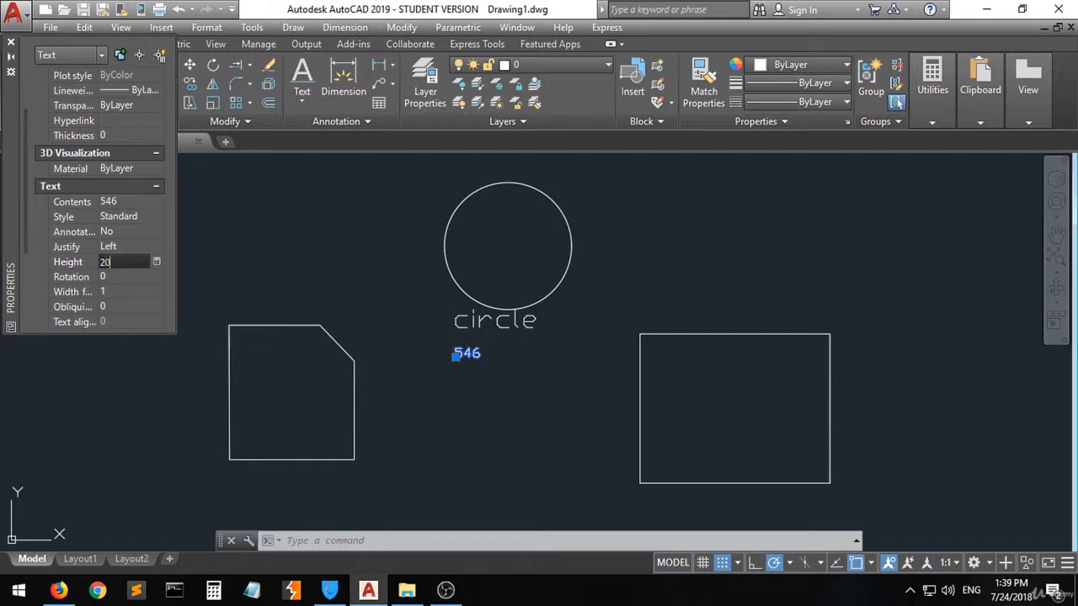
pyautogui.press('Tab')
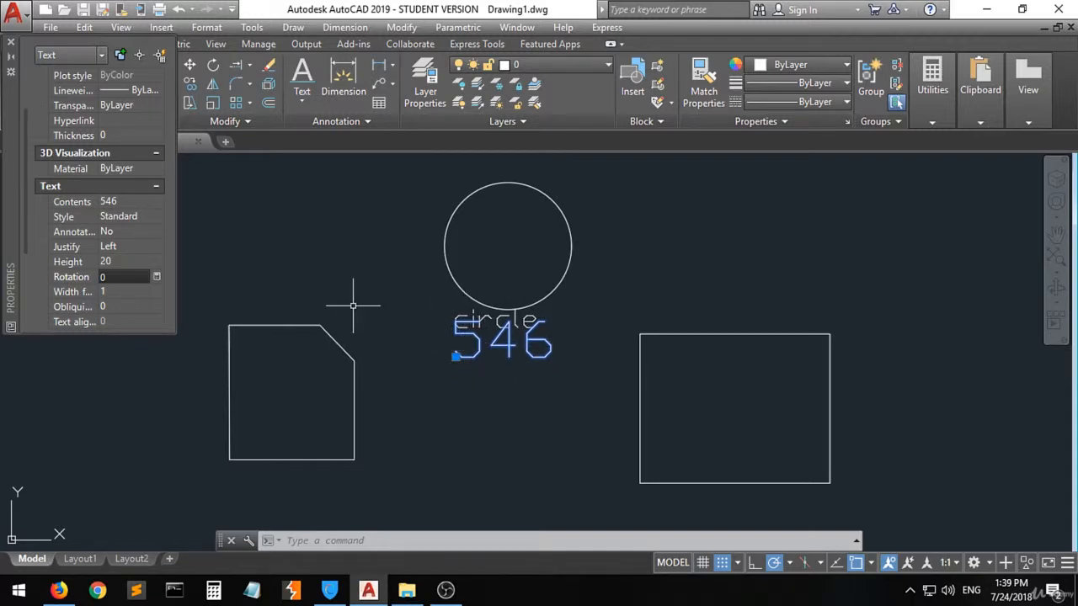
pyautogui.click(10, 44)
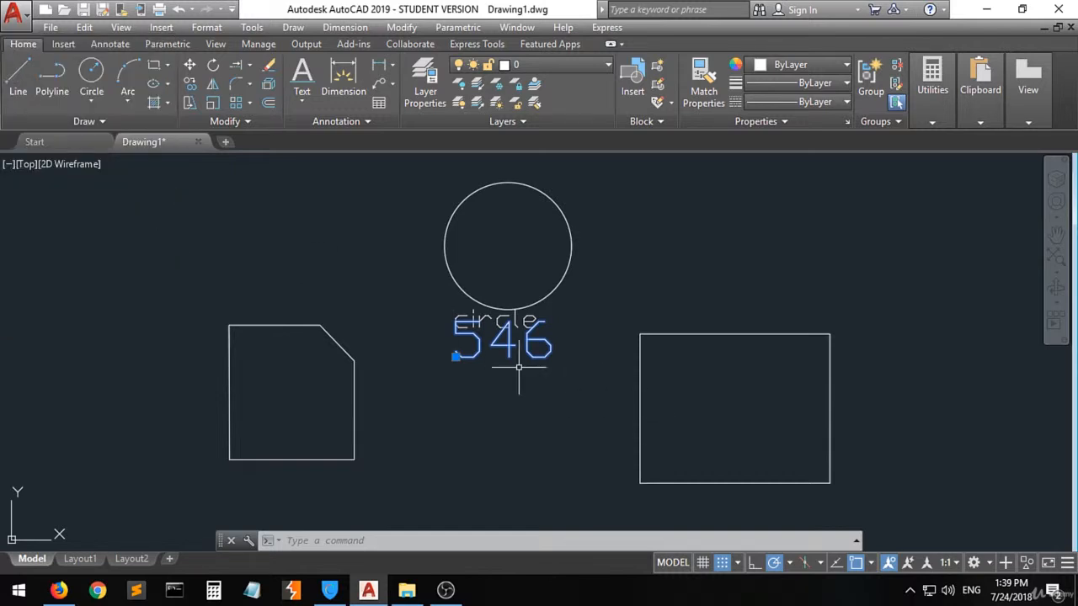
pyautogui.click(407, 400)
pyautogui.click(461, 427)
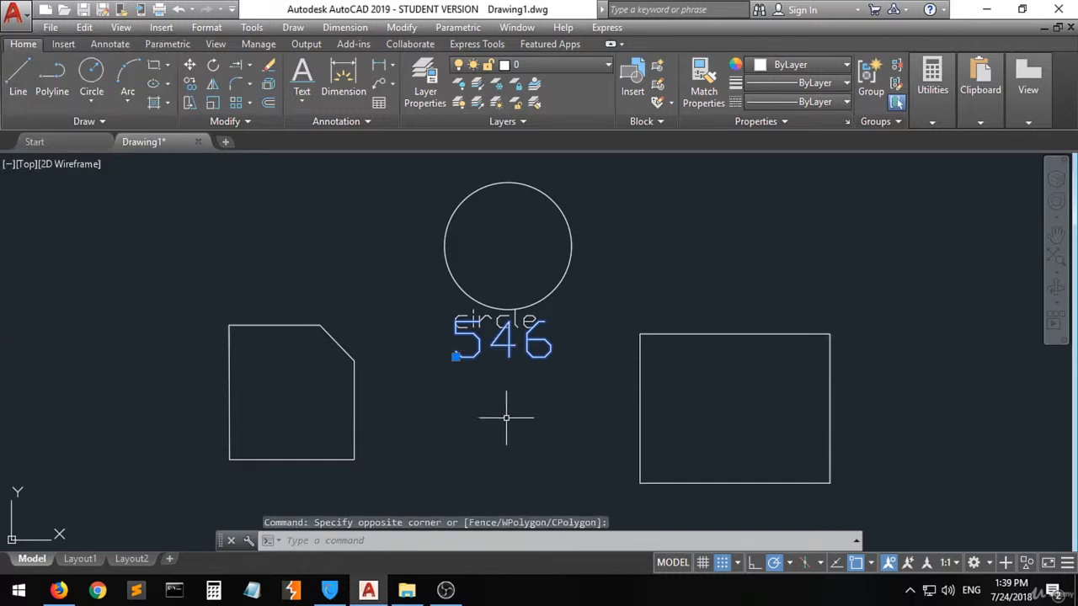
pyautogui.press('Escape')
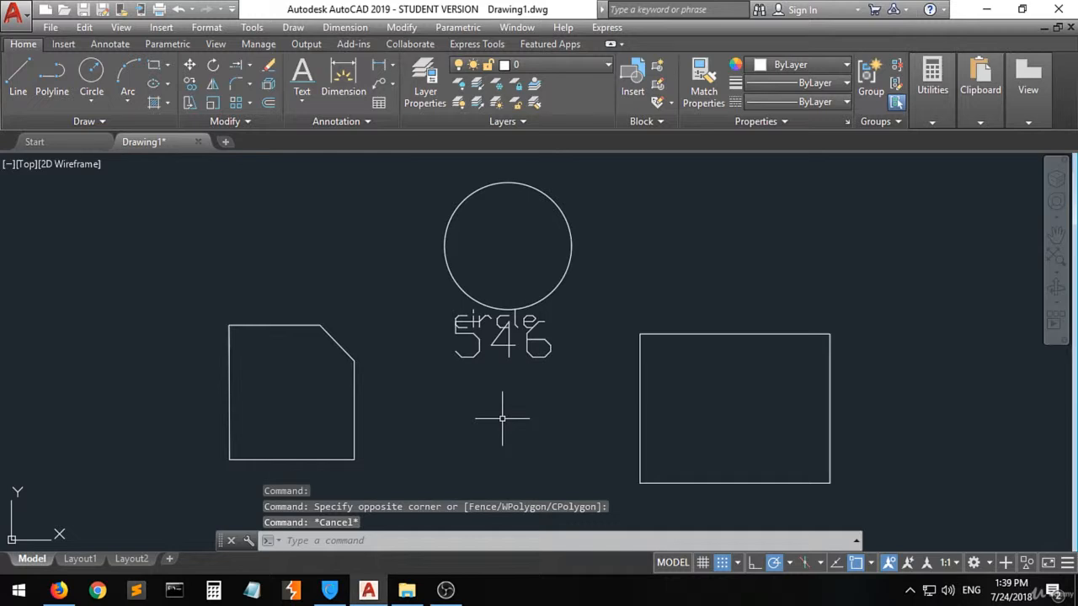
# Step: Move the "546" text 10 units straight down so it clears the word "circle" above it
pyautogui.click(498, 345)
pyautogui.click(189, 65)
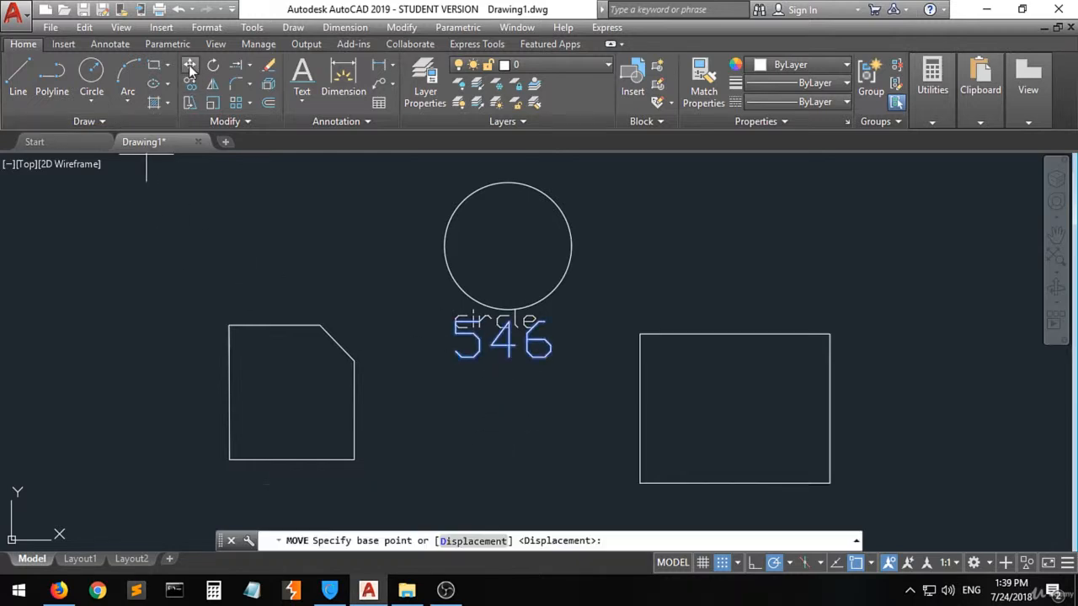
pyautogui.click(503, 353)
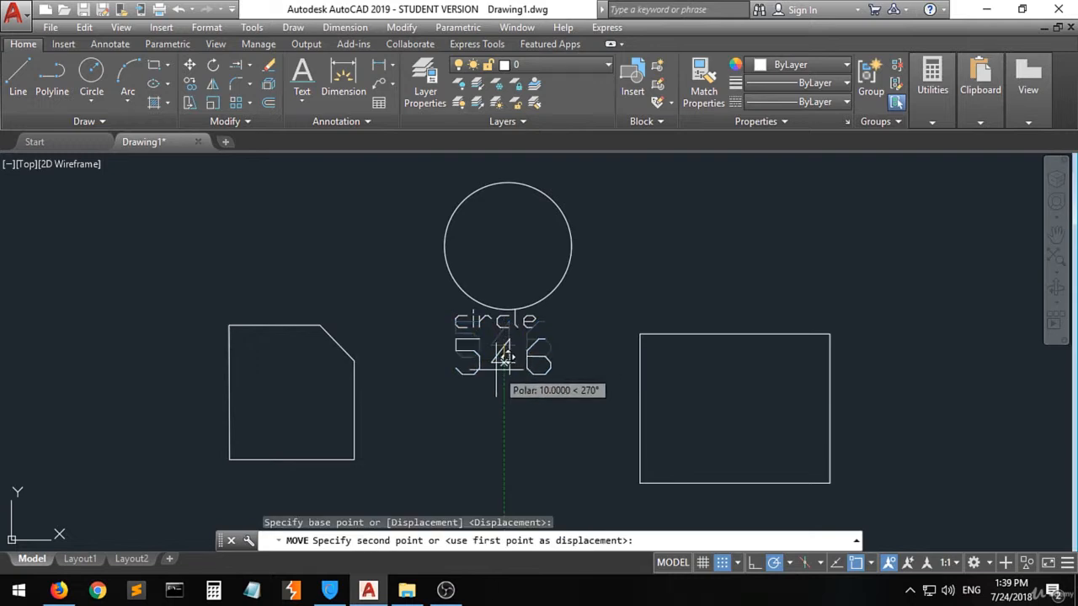
pyautogui.click(503, 357)
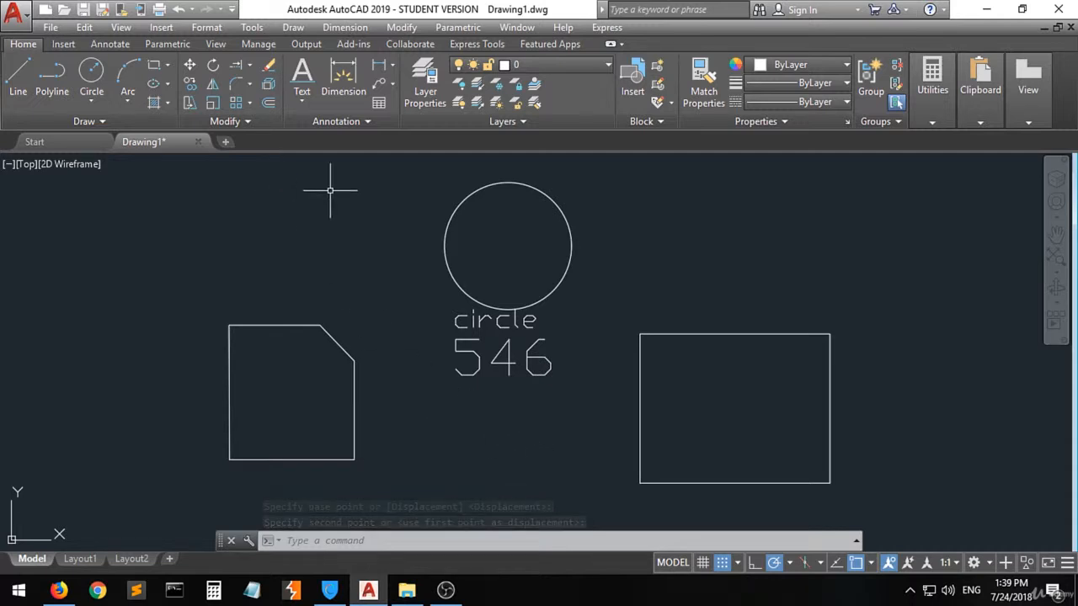
# Step: Add a linear dimension to the rectangle's upper edge, with the dimension line placed above the rectangle
pyautogui.click(393, 68)
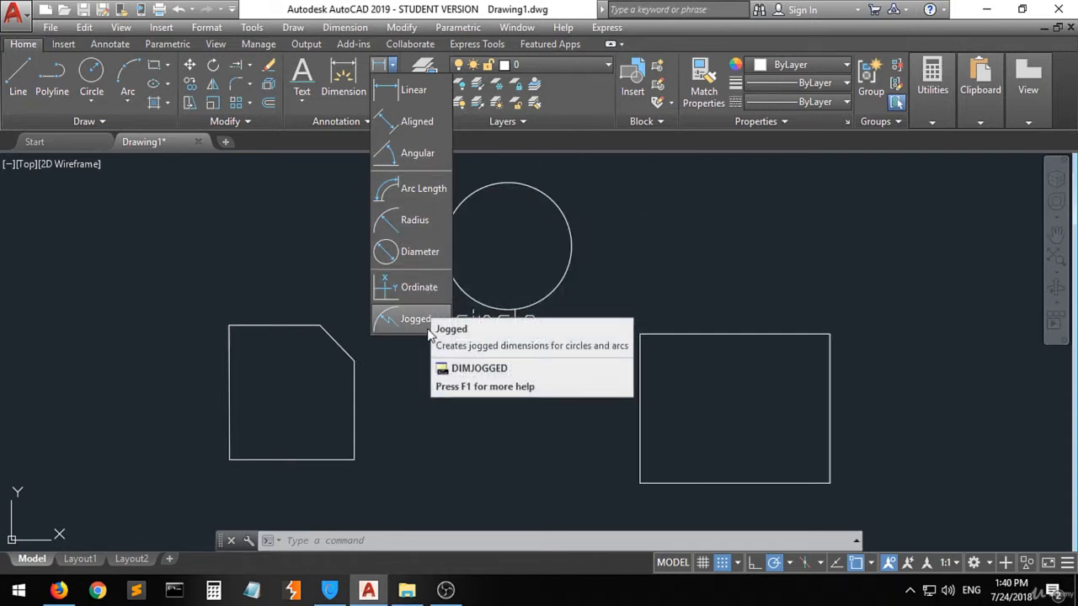
pyautogui.click(404, 101)
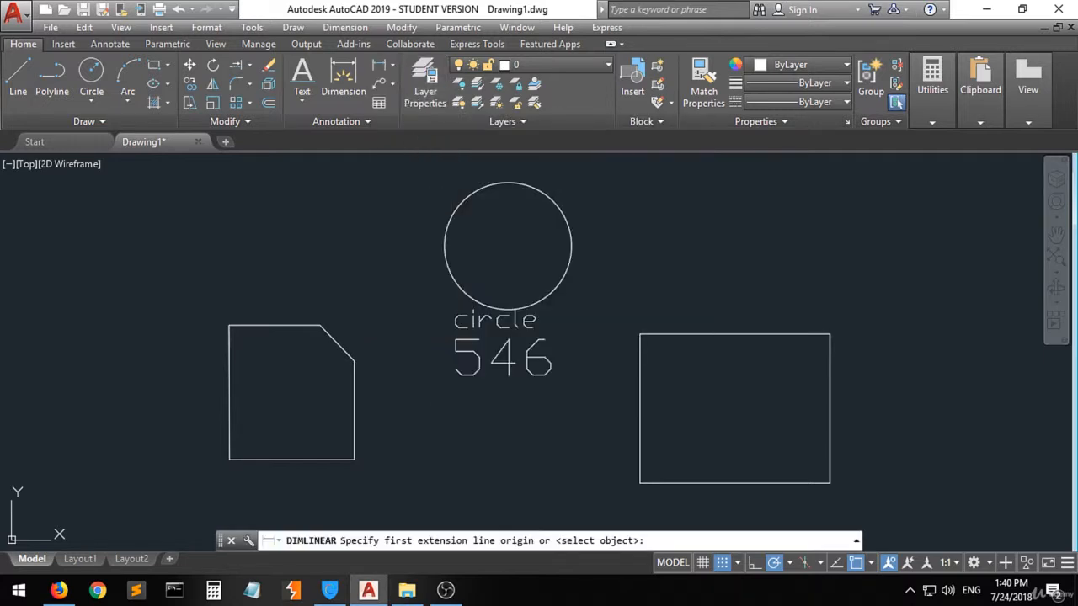
pyautogui.click(830, 334)
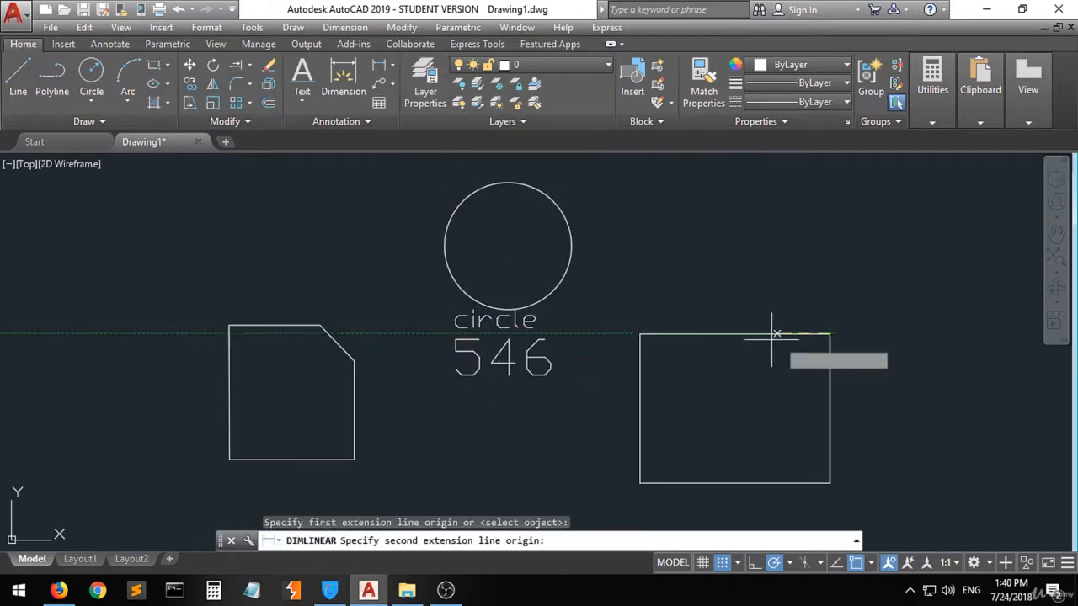
pyautogui.click(640, 335)
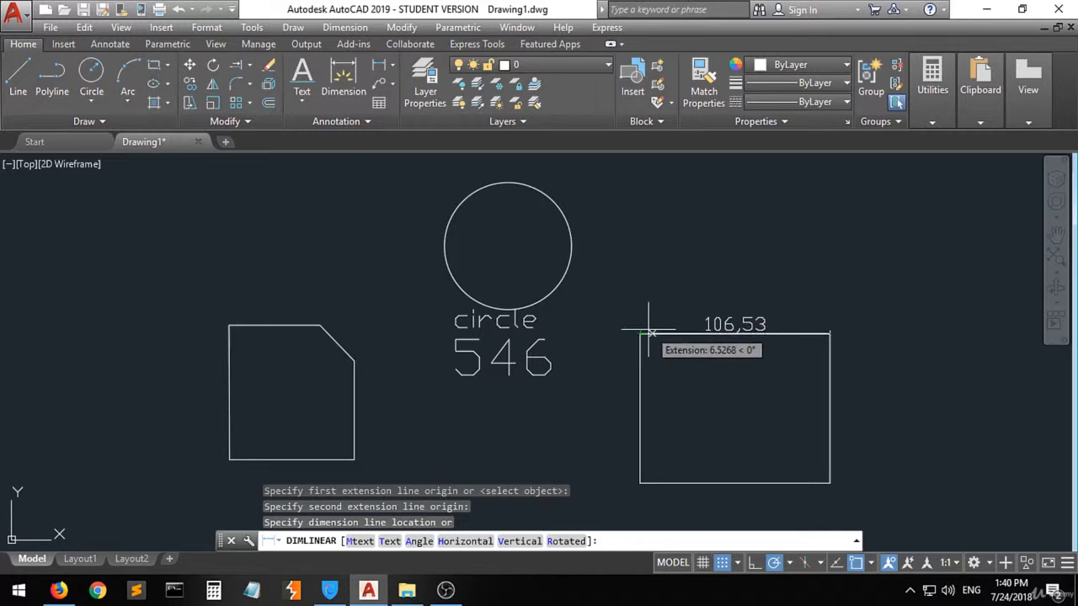
pyautogui.click(645, 297)
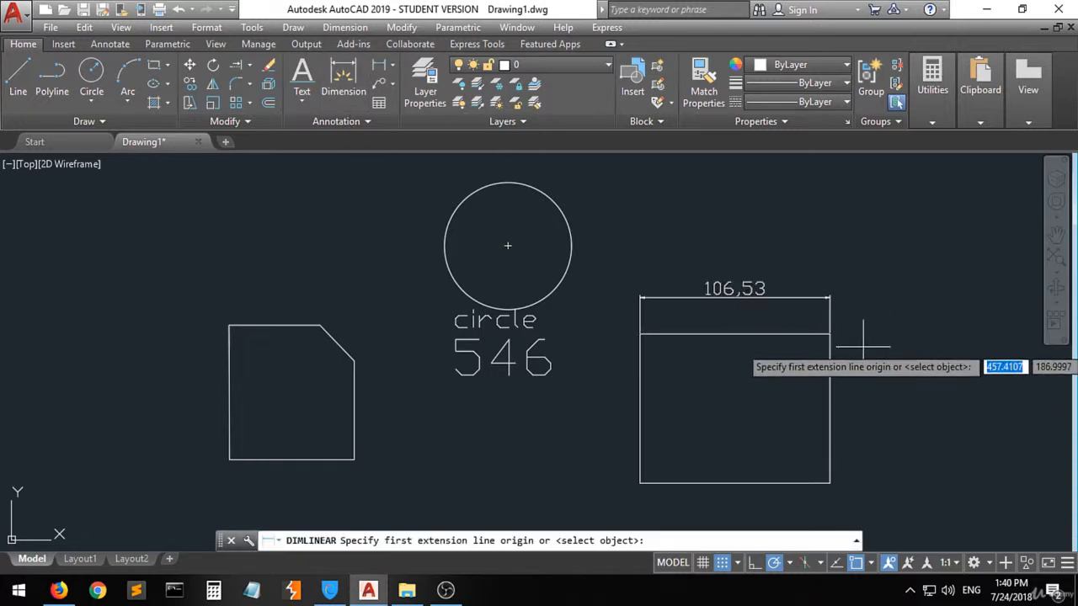
# Step: Add a vertical linear dimension to the rectangle's right edge, with the dimension line placed outside the shape
pyautogui.click(830, 334)
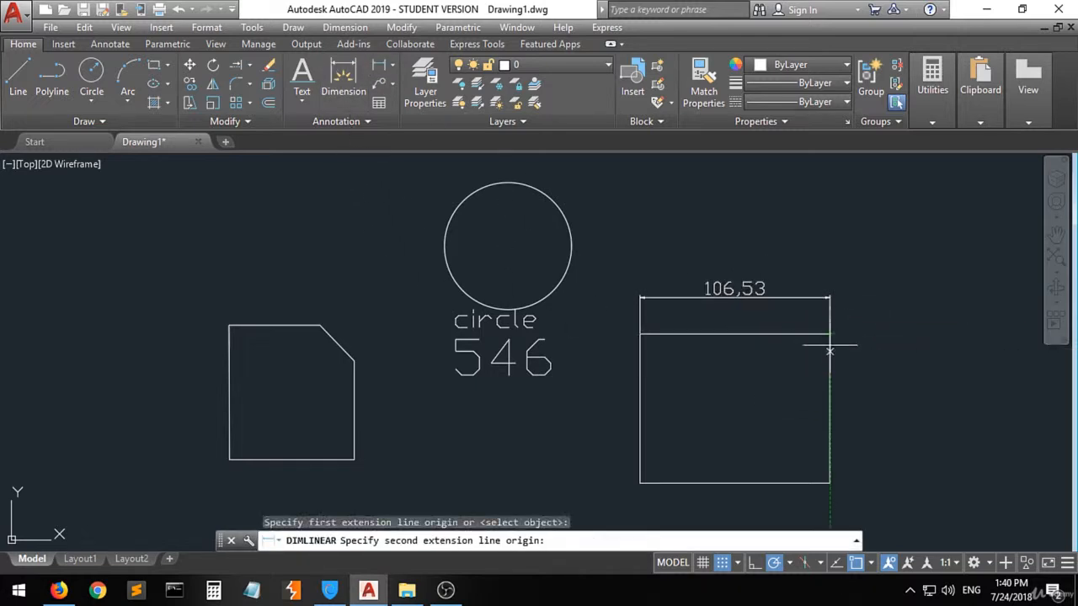
pyautogui.click(831, 484)
pyautogui.click(890, 482)
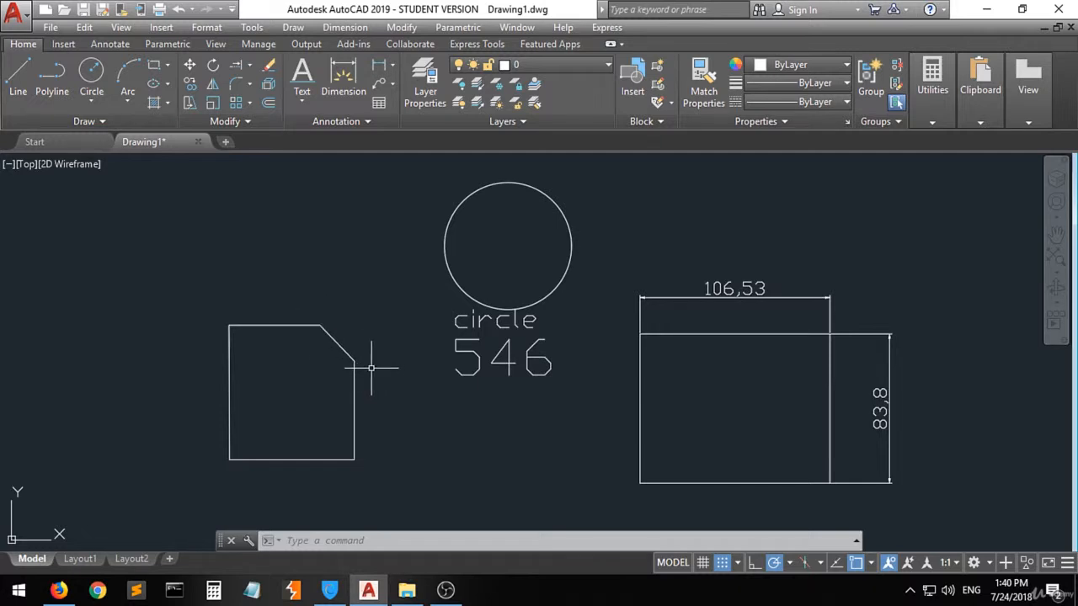
# Step: Add a horizontal linear dimension across the chamfered corner, with the dimension line placed above the shape
pyautogui.click(381, 71)
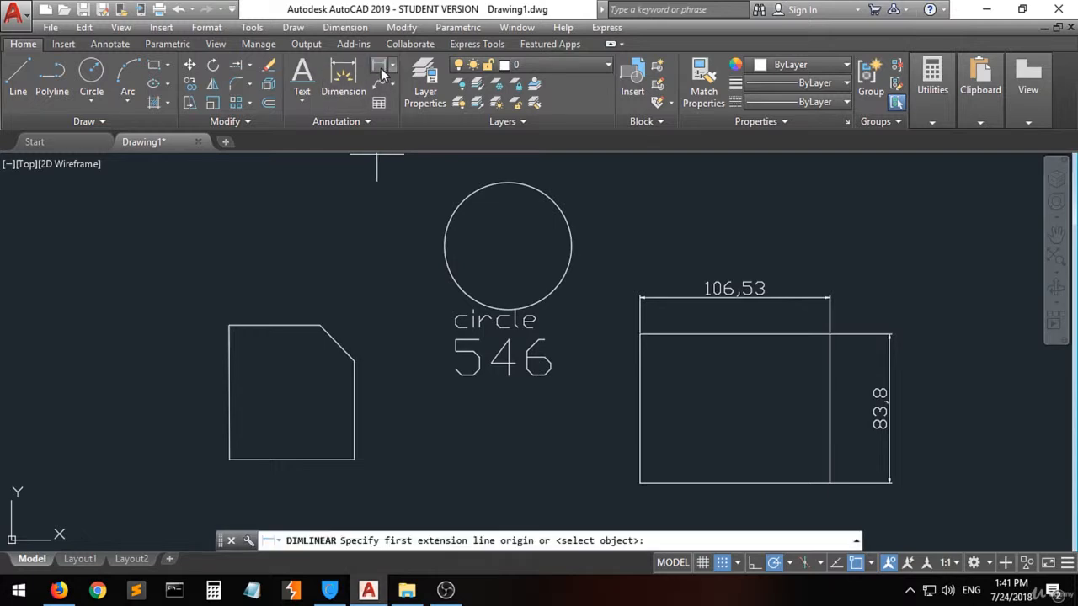
pyautogui.click(320, 325)
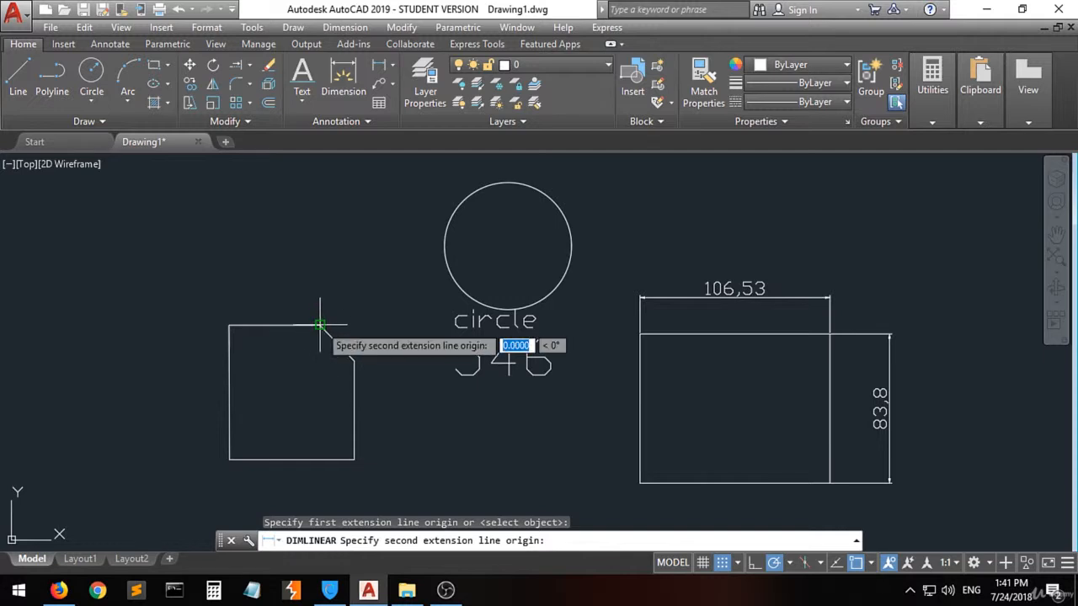
pyautogui.click(355, 361)
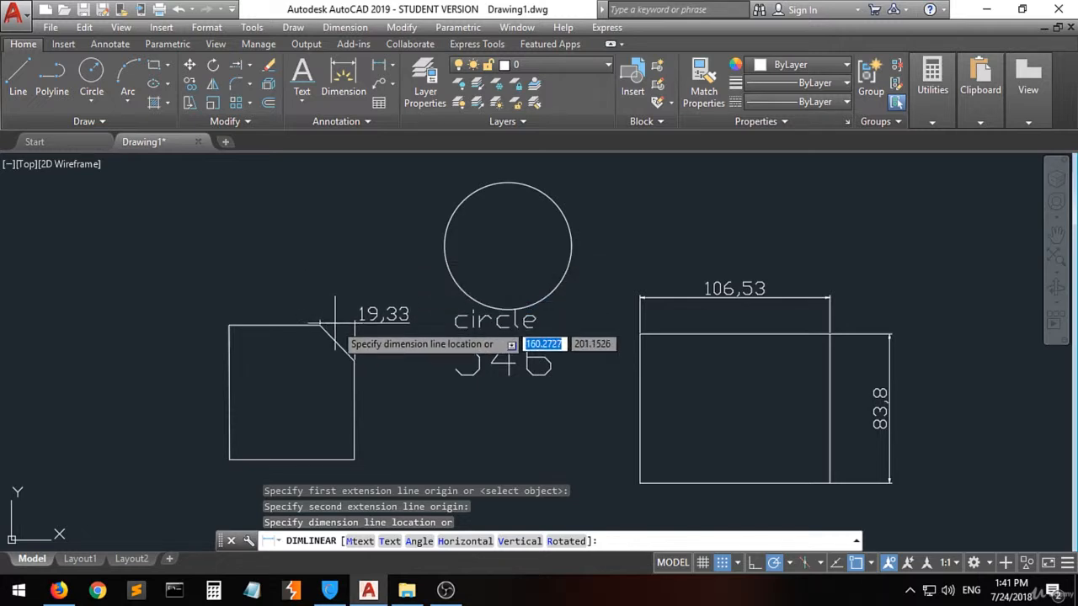
pyautogui.click(333, 295)
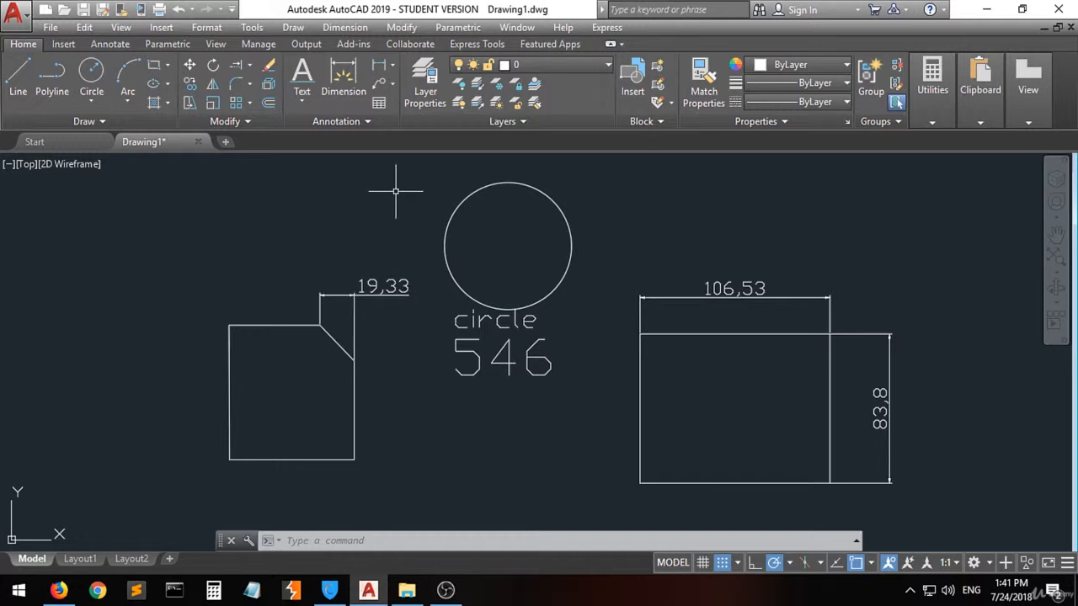
# Step: Add an aligned dimension to the chamfer's sloped edge, with the dimension line placed inside the shape
pyautogui.click(393, 65)
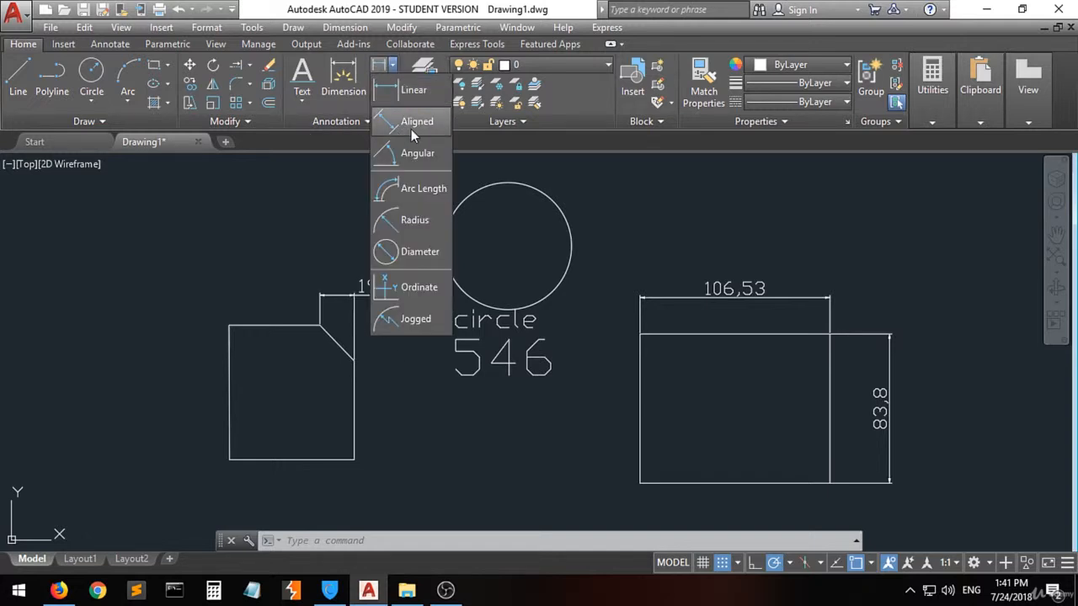
pyautogui.click(408, 127)
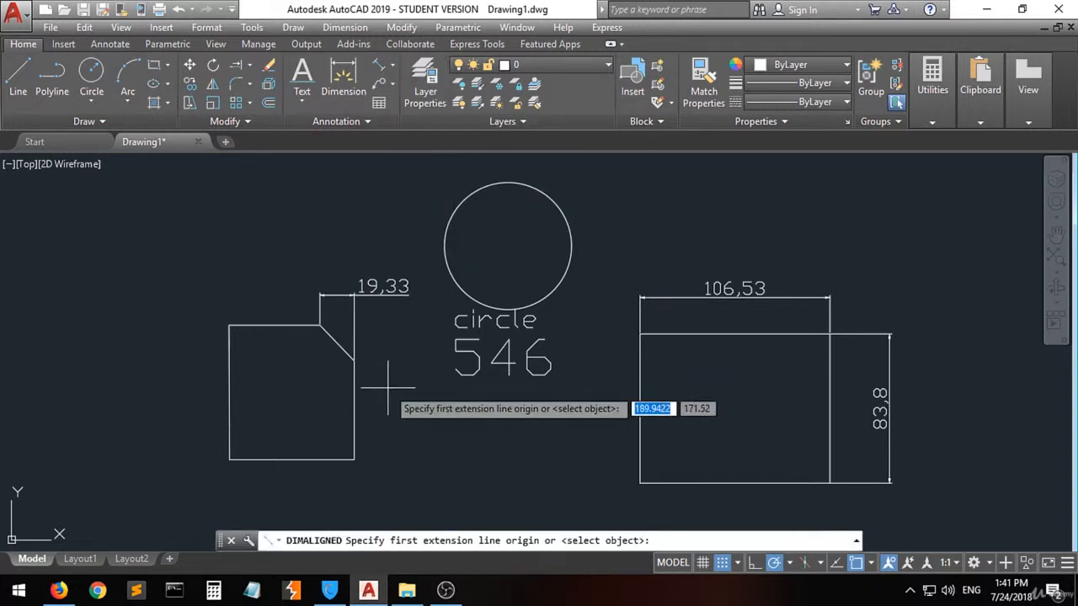
pyautogui.click(320, 324)
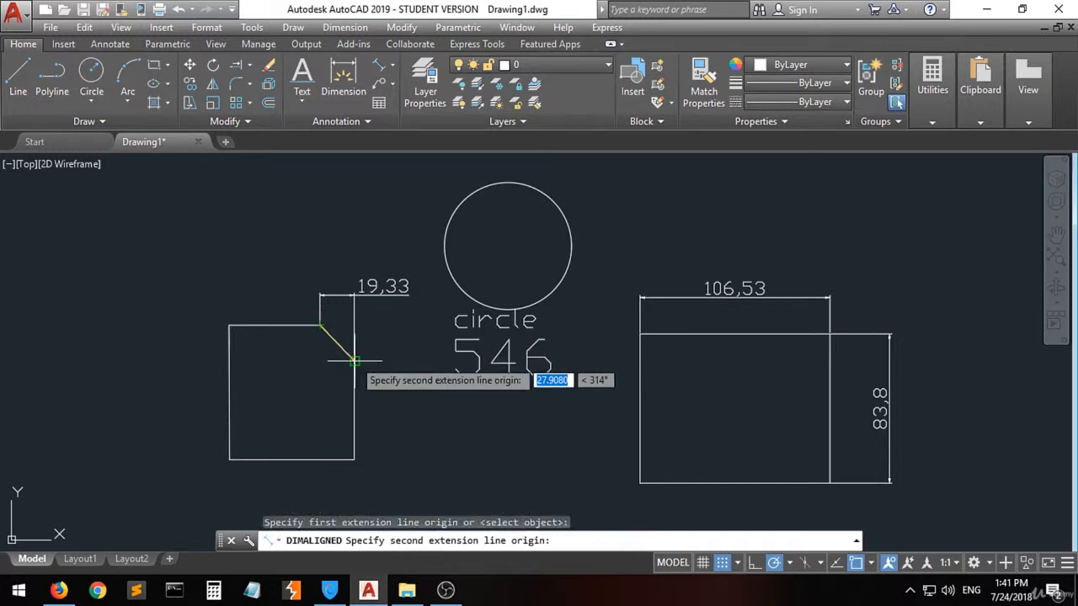
pyautogui.click(354, 360)
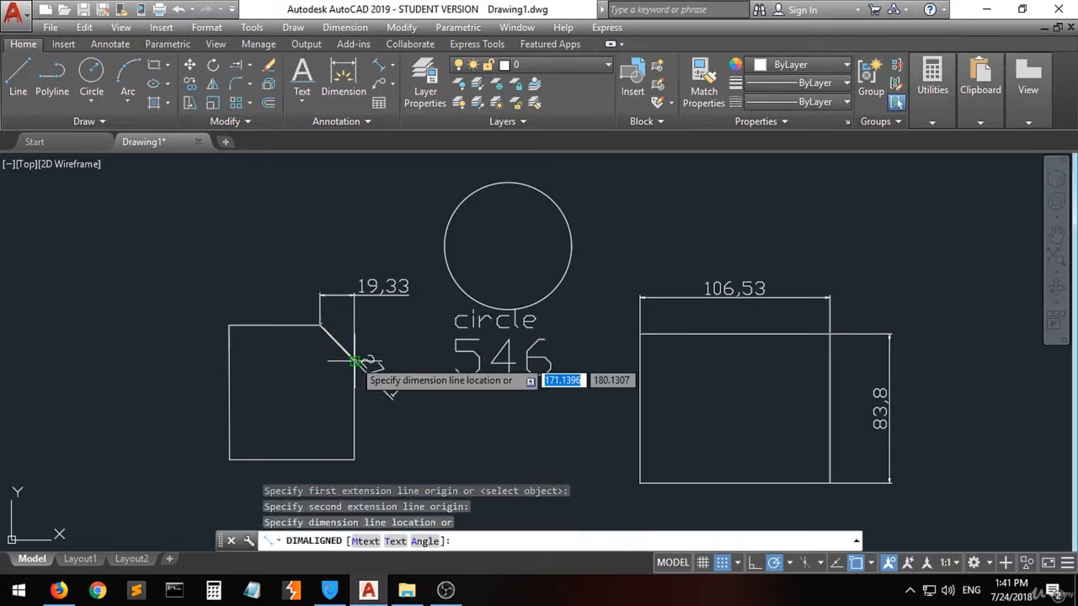
pyautogui.click(292, 384)
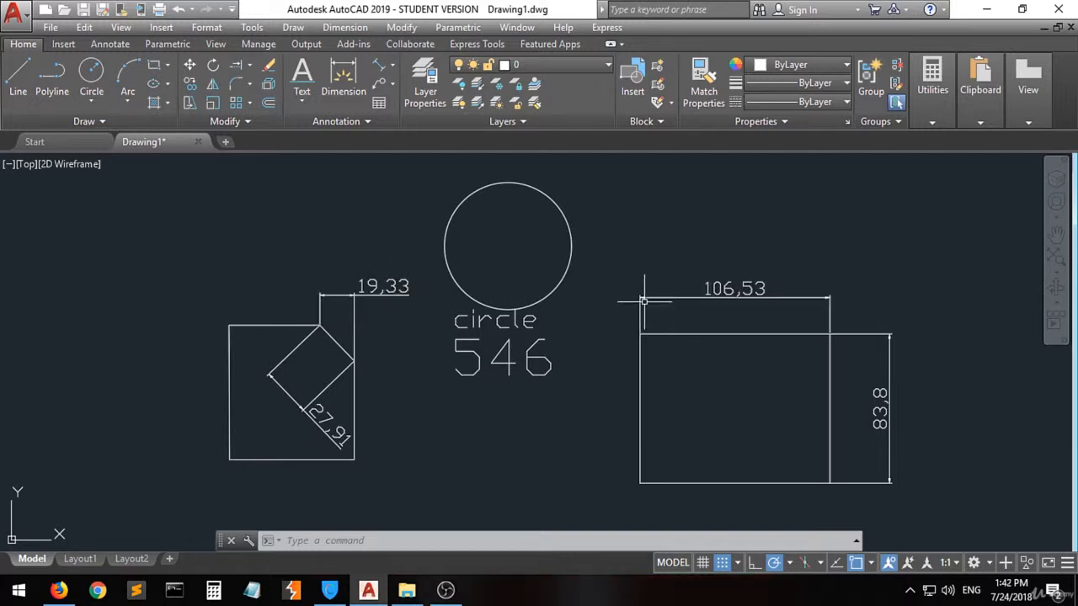
pyautogui.scroll(4, 643, 301)
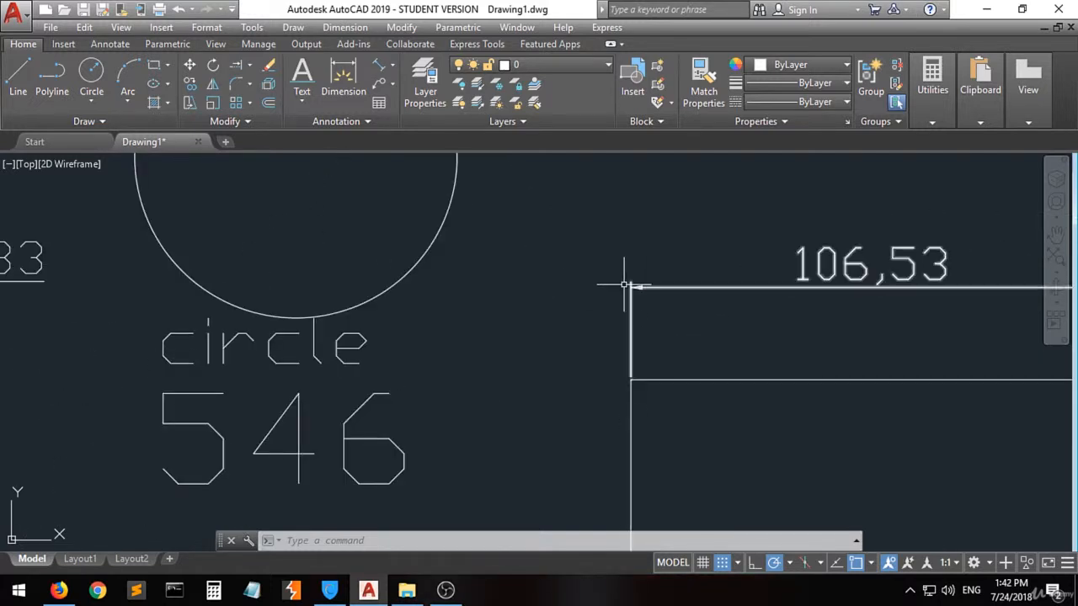
pyautogui.scroll(-2, 517, 294)
pyautogui.scroll(-2, 516, 294)
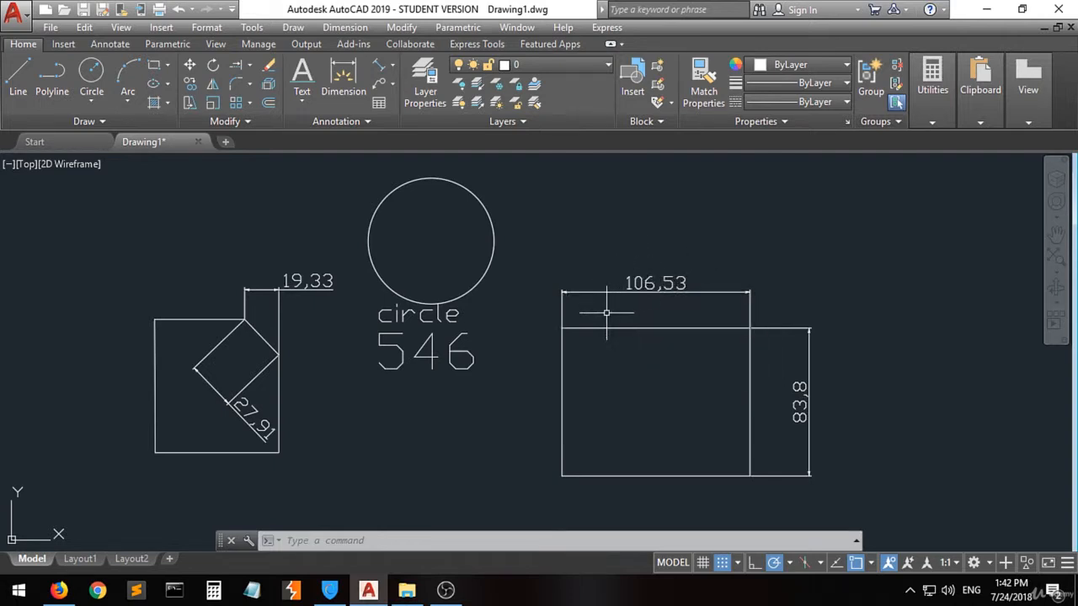
pyautogui.click(367, 122)
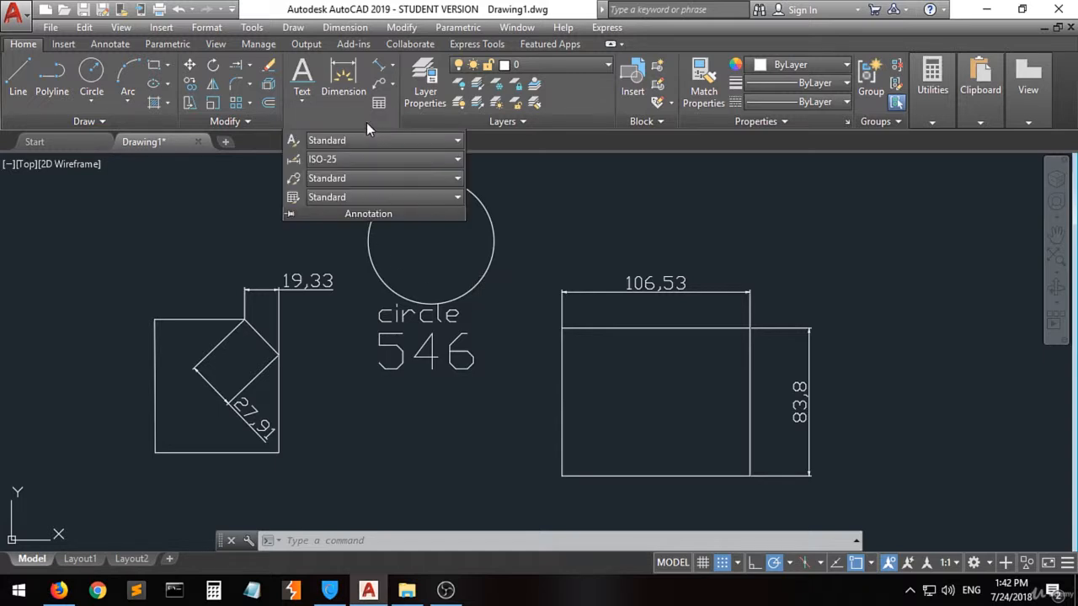
pyautogui.click(393, 66)
pyautogui.click(221, 223)
pyautogui.click(196, 236)
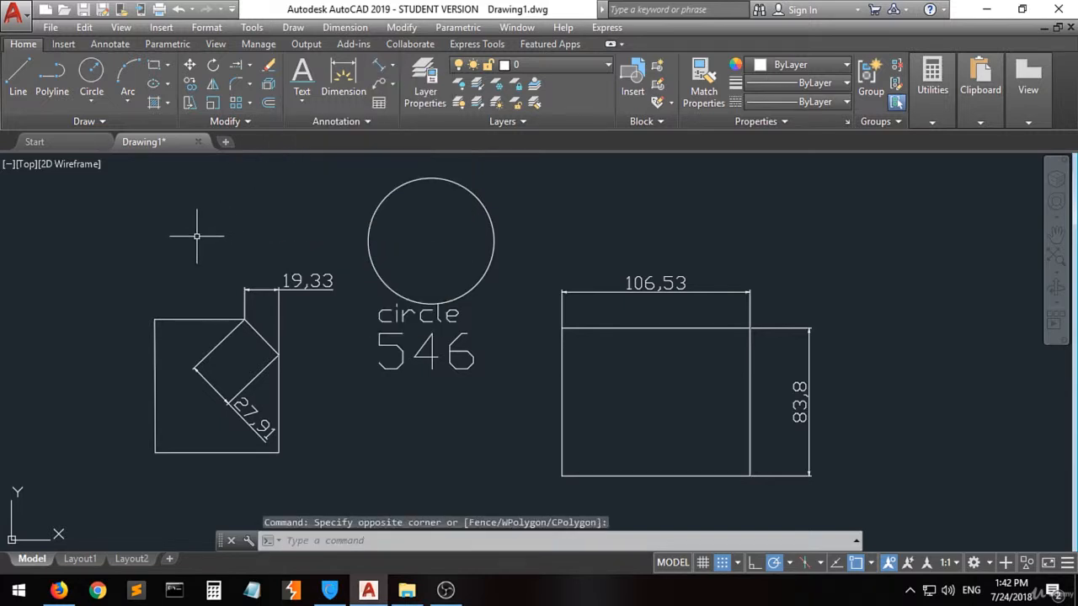
# Step: Open the ISO-25 dimension style for modification from the Dimension Style Manager
pyautogui.click(96, 47)
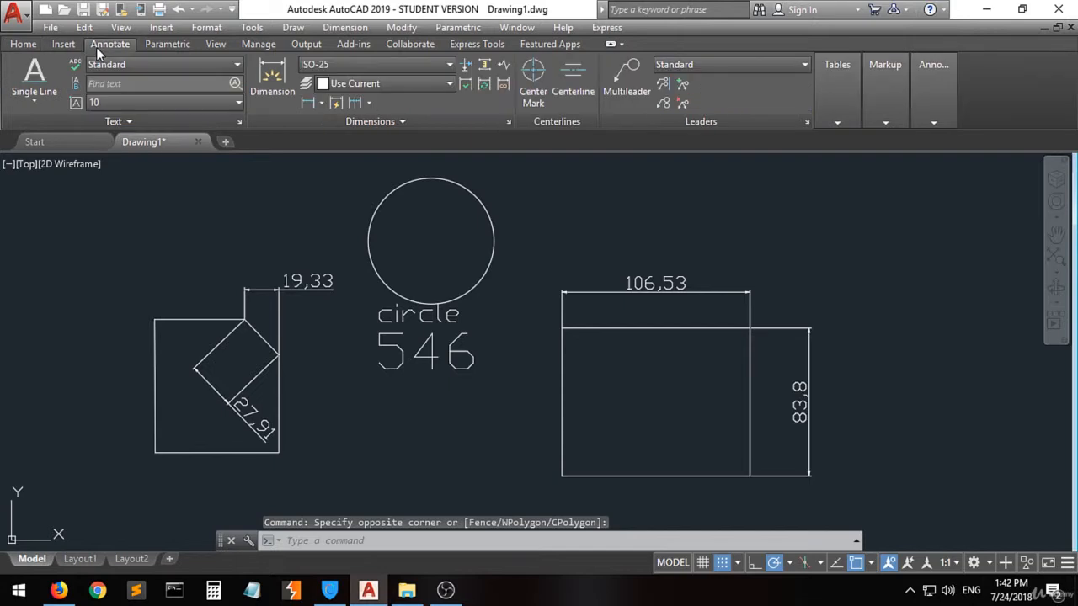
pyautogui.click(420, 121)
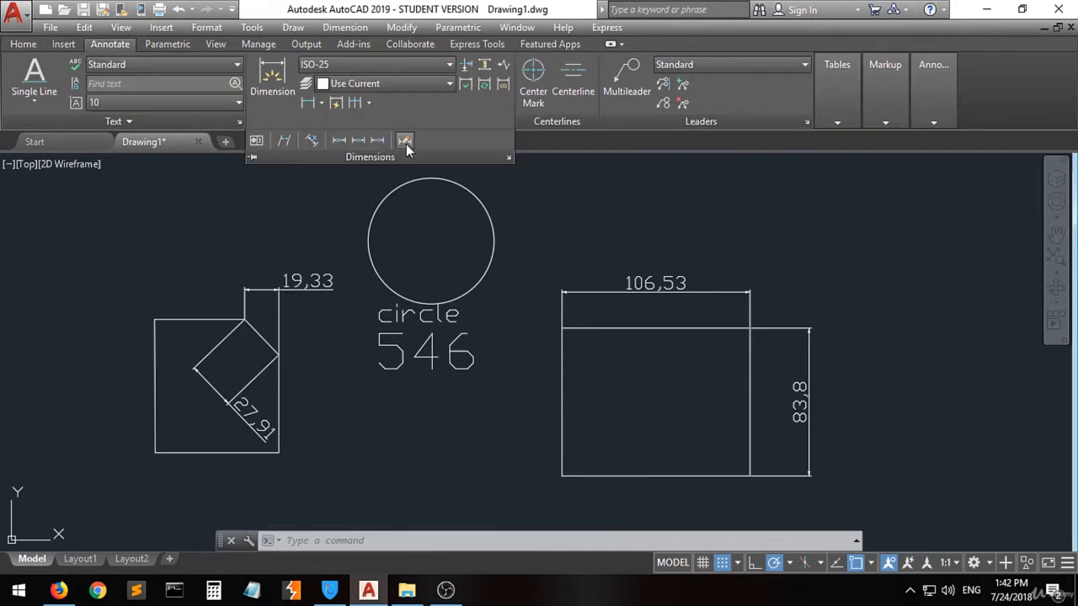
pyautogui.click(509, 158)
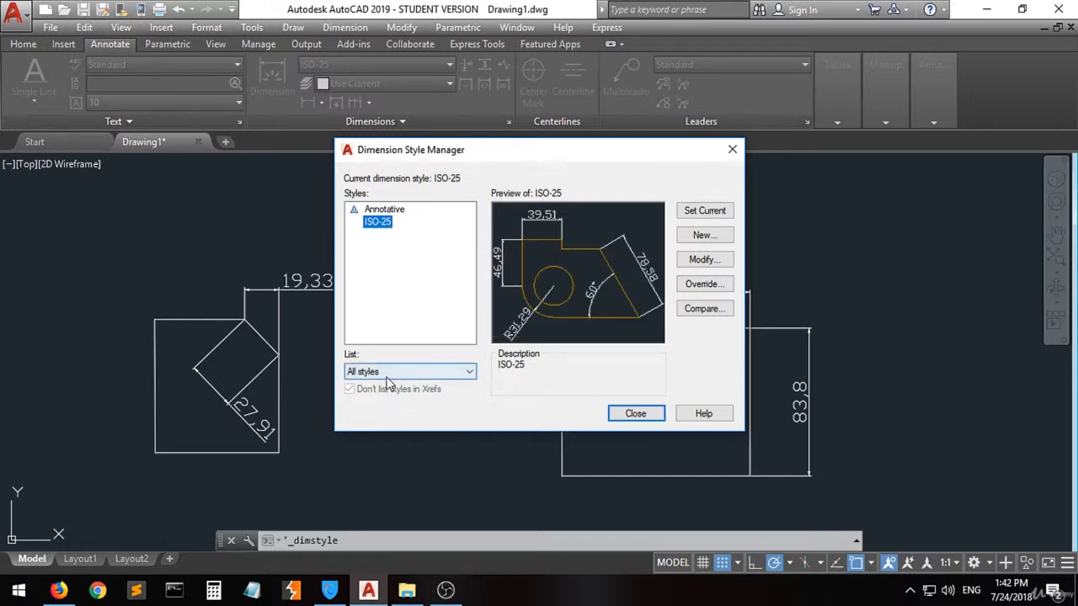
pyautogui.click(373, 224)
pyautogui.click(370, 277)
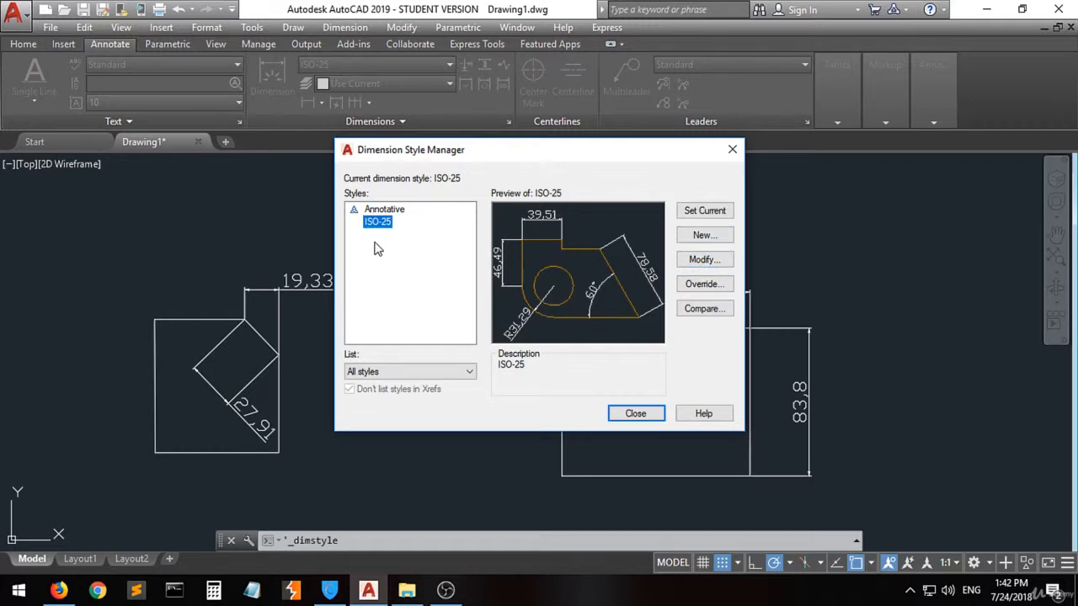
pyautogui.click(710, 262)
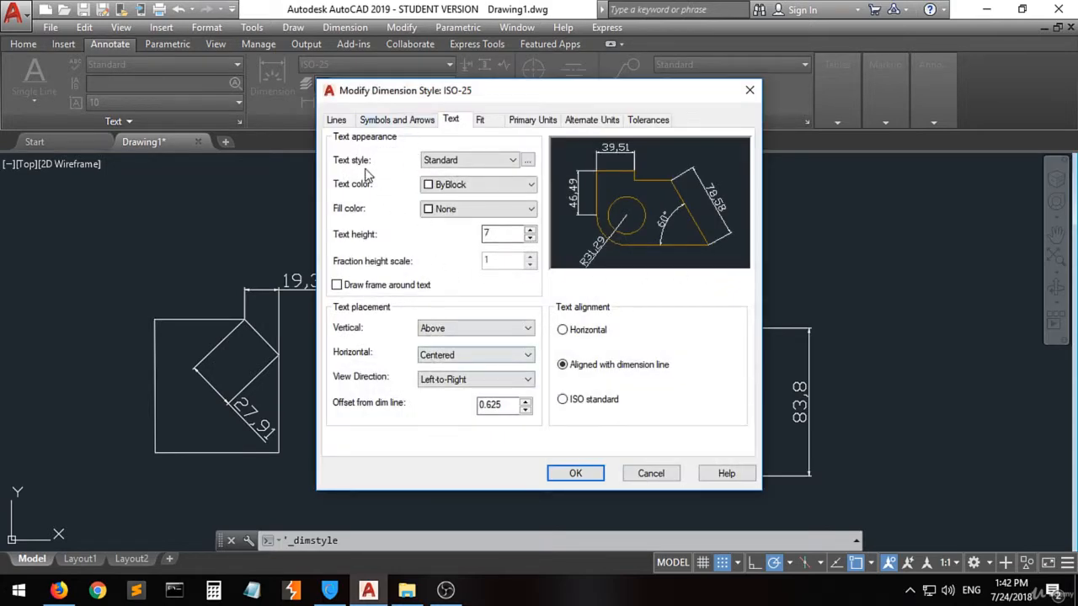
# Step: Look over the color, linetype and lineweight choices for dimension lines in the ISO-25 line settings
pyautogui.click(336, 122)
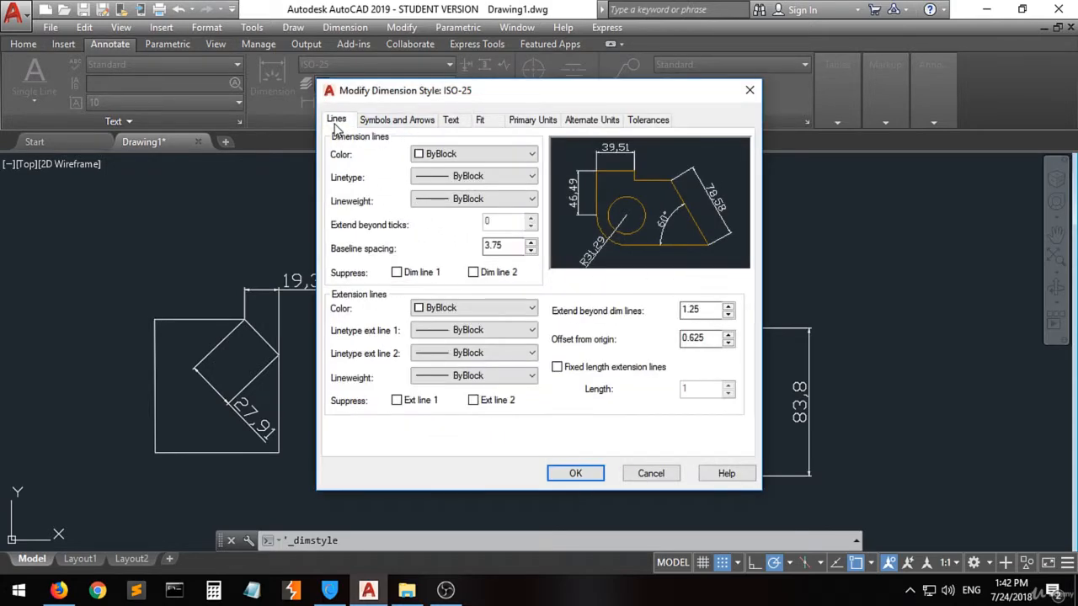
pyautogui.click(529, 166)
pyautogui.click(526, 154)
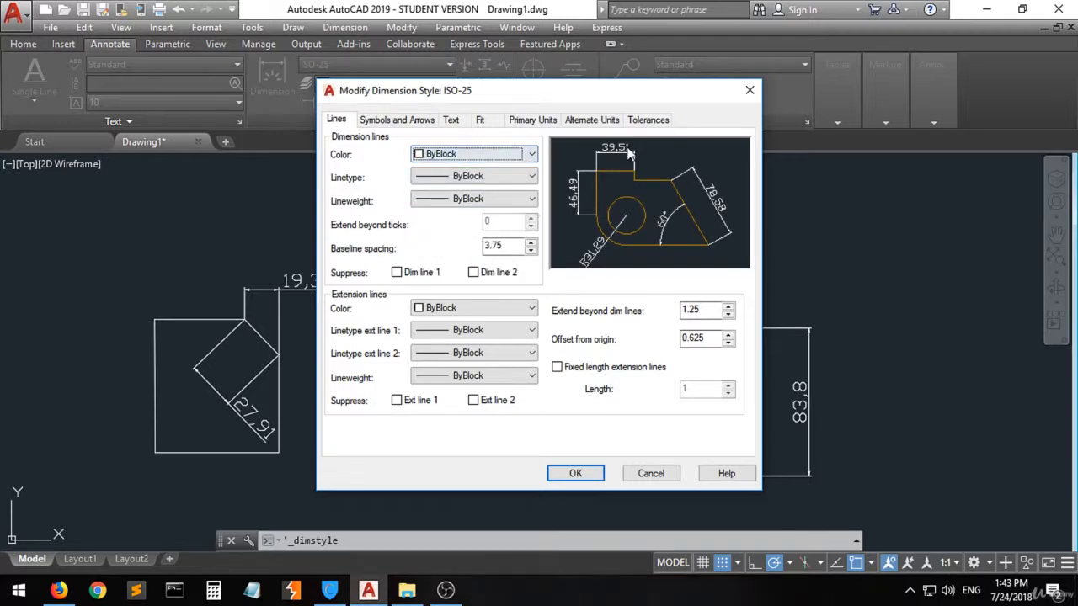
pyautogui.click(519, 178)
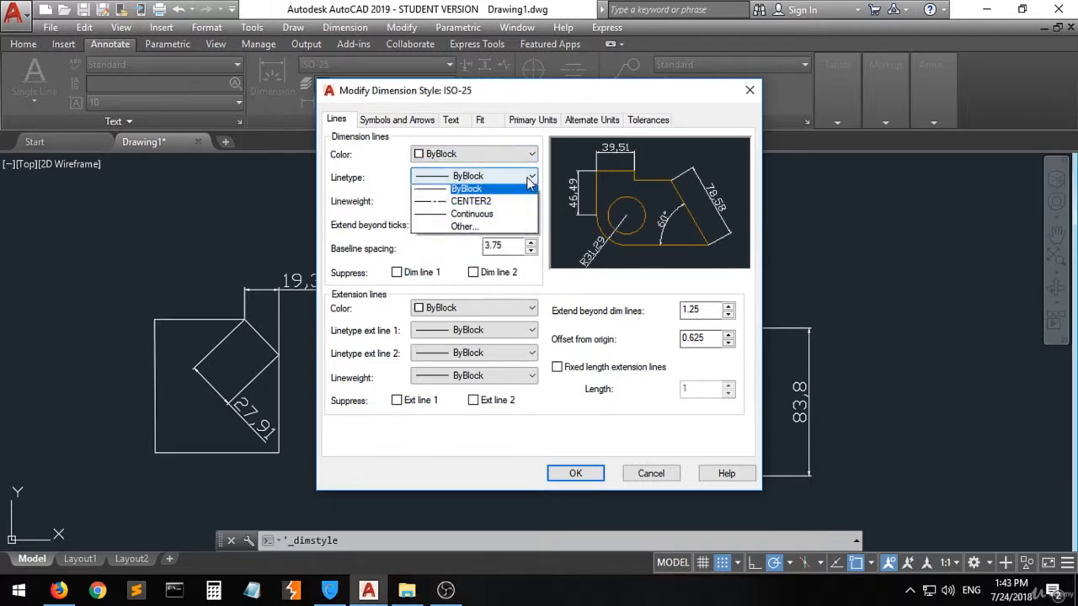
pyautogui.click(529, 180)
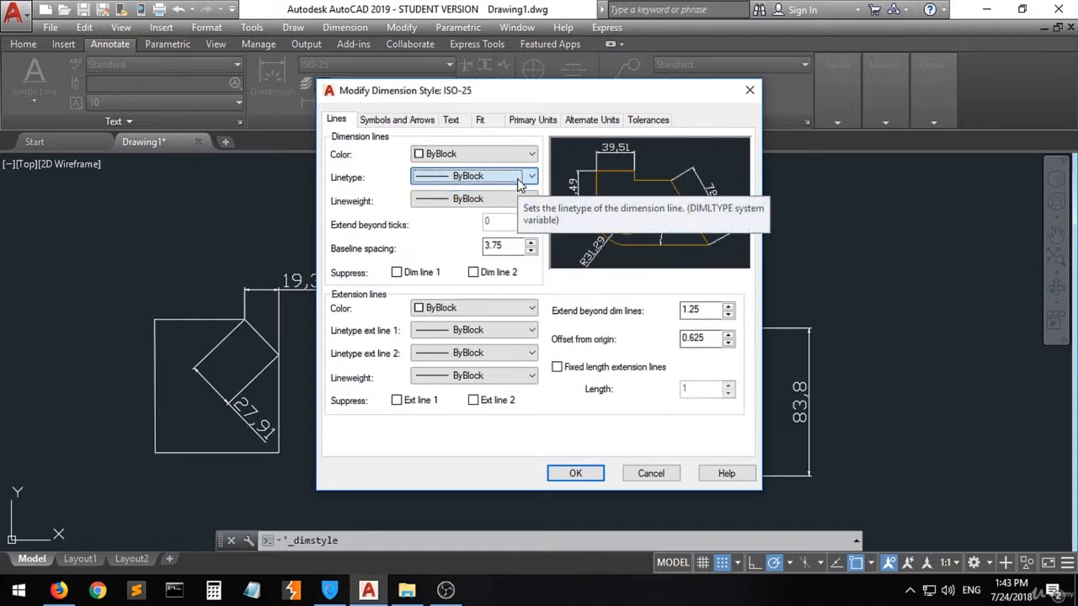
pyautogui.click(531, 201)
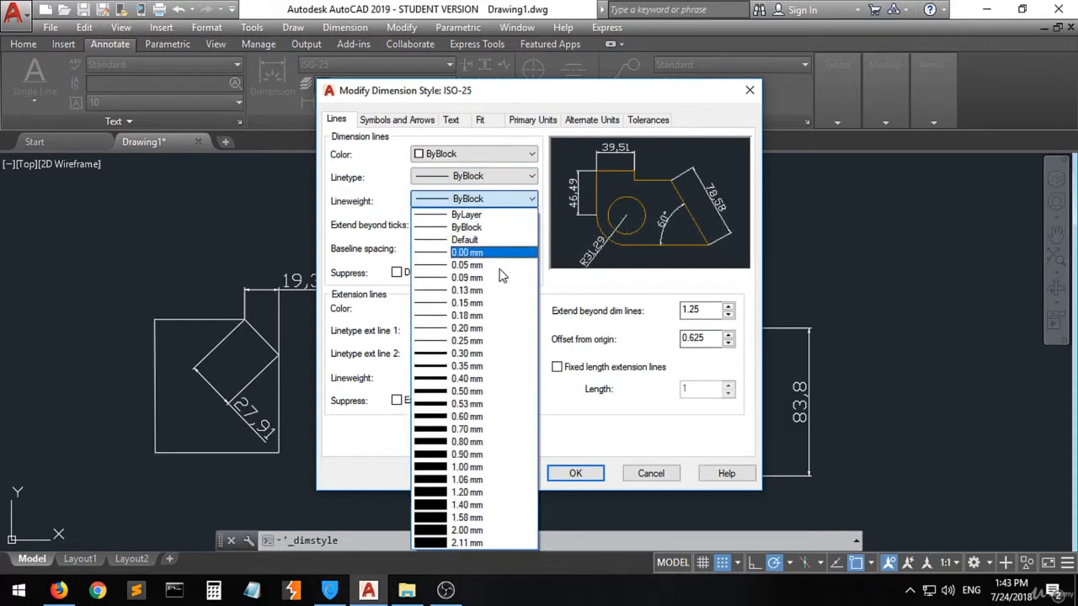
pyautogui.click(519, 202)
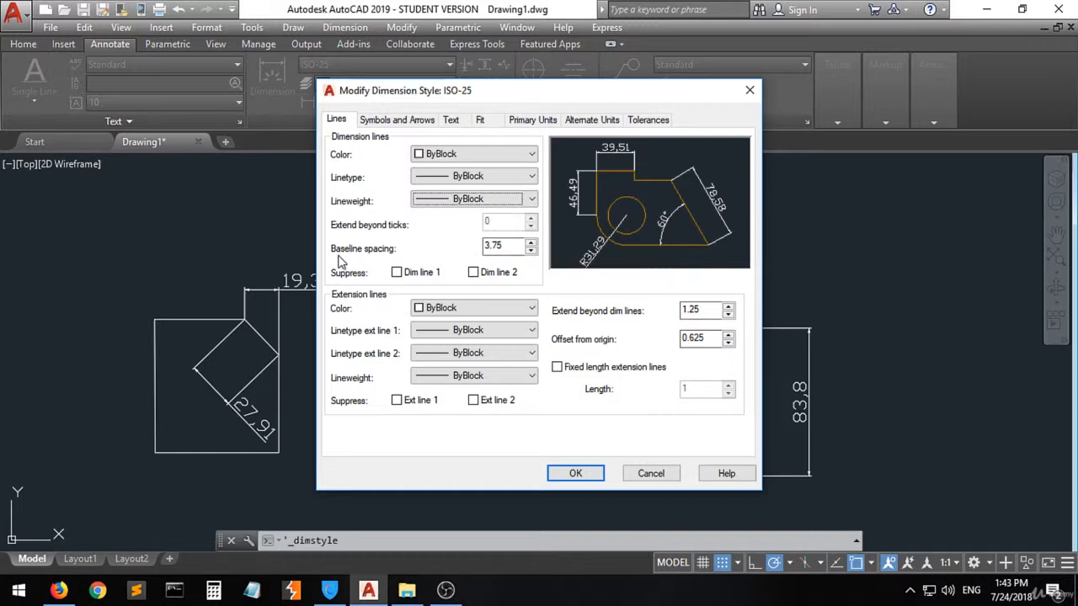
# Step: Set the baseline spacing of the dimension lines to 5 and check the extension line color choices
pyautogui.doubleClick(508, 246)
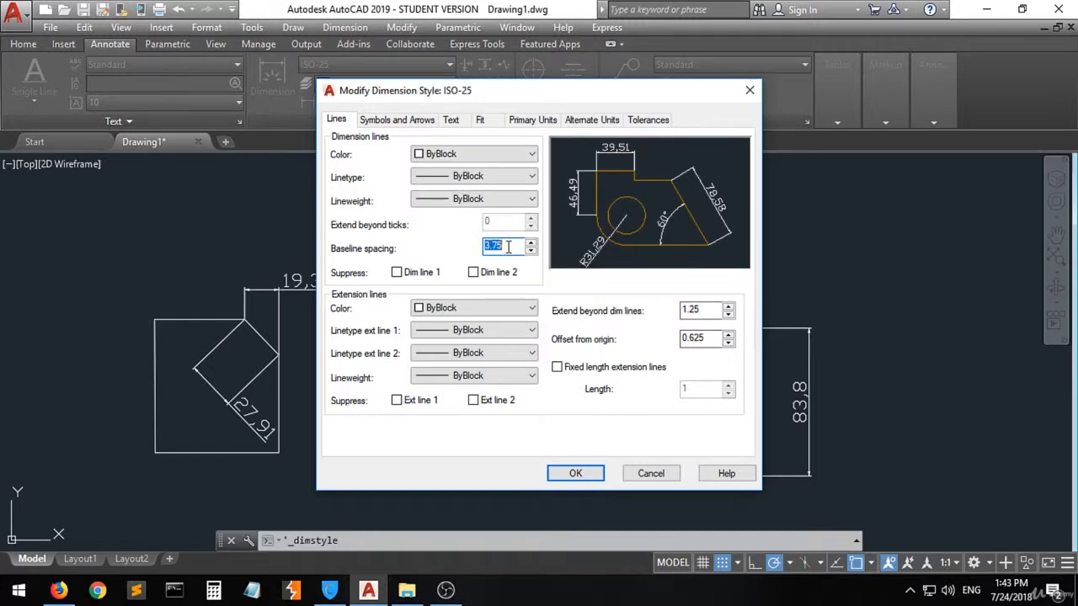
pyautogui.write('5')
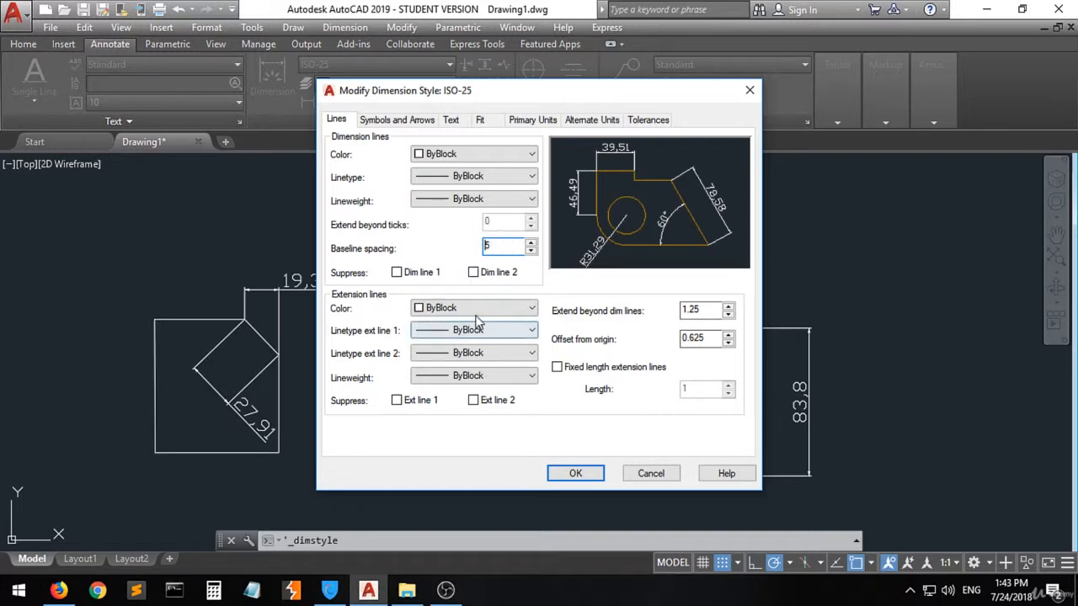
pyautogui.click(506, 308)
pyautogui.click(506, 308)
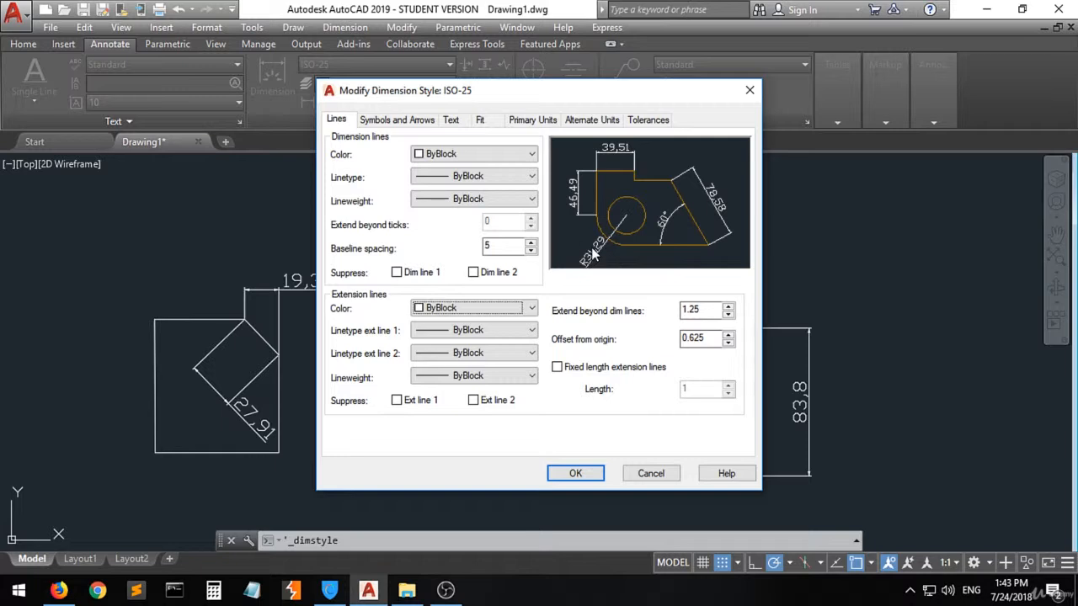
# Step: Set the baseline spacing back to 3.75 and check the linetype choices for extension line 1
pyautogui.click(503, 246)
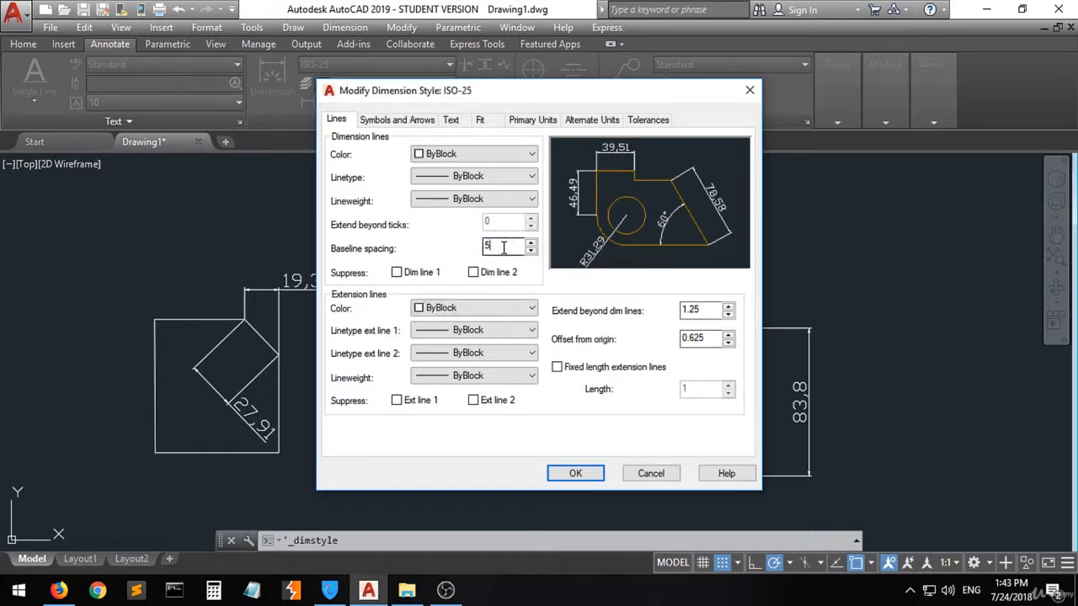
pyautogui.write('3.7')
pyautogui.click(532, 330)
pyautogui.click(484, 334)
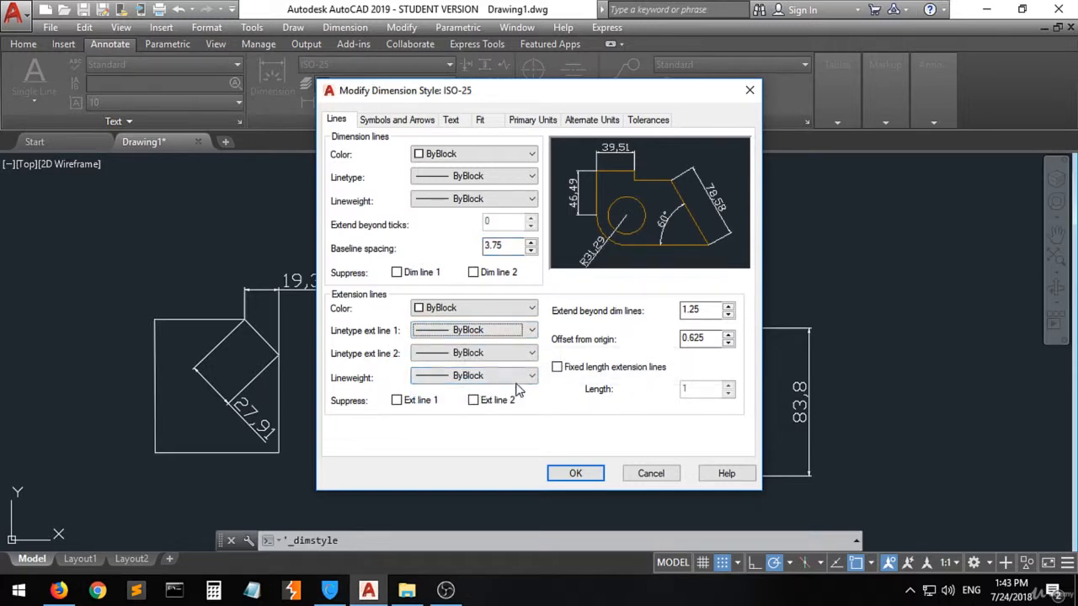
# Step: Look over the arrowhead styles available for the first arrowhead of the ISO-25 dimension style
pyautogui.click(399, 120)
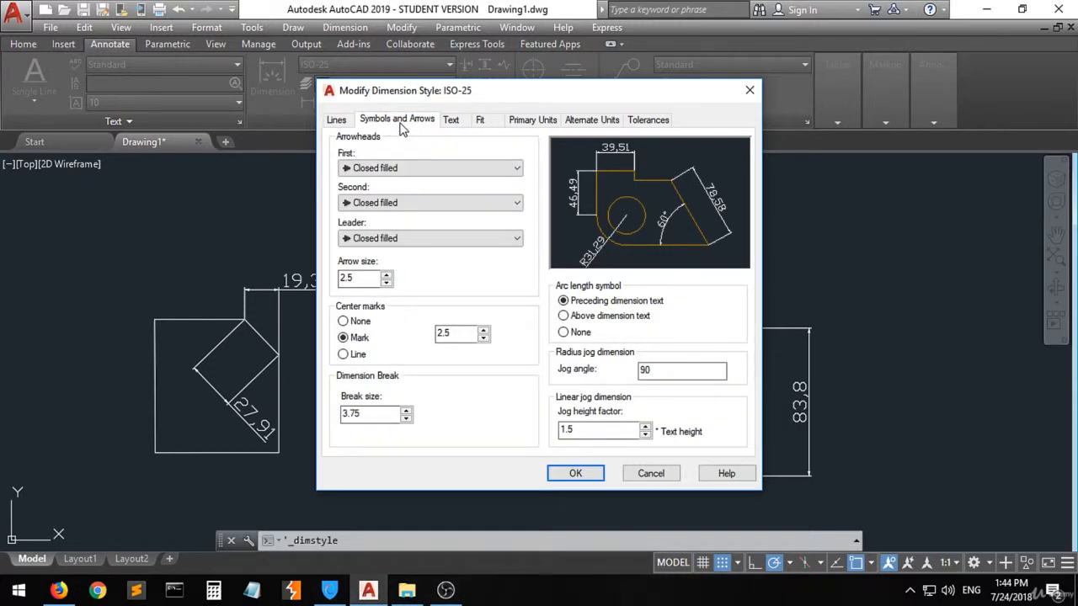
pyautogui.click(484, 168)
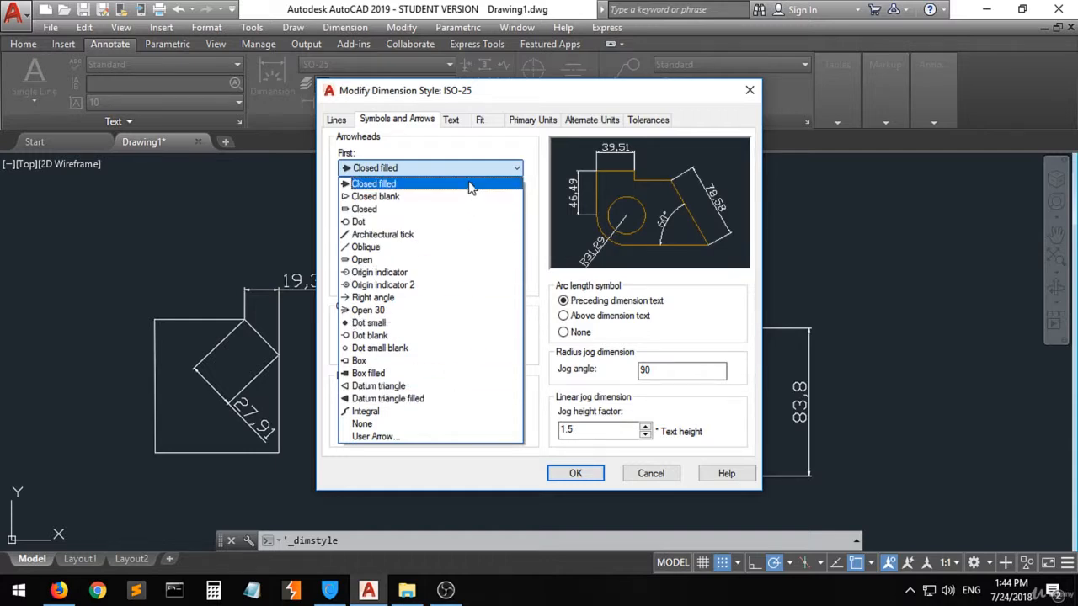
pyautogui.click(497, 169)
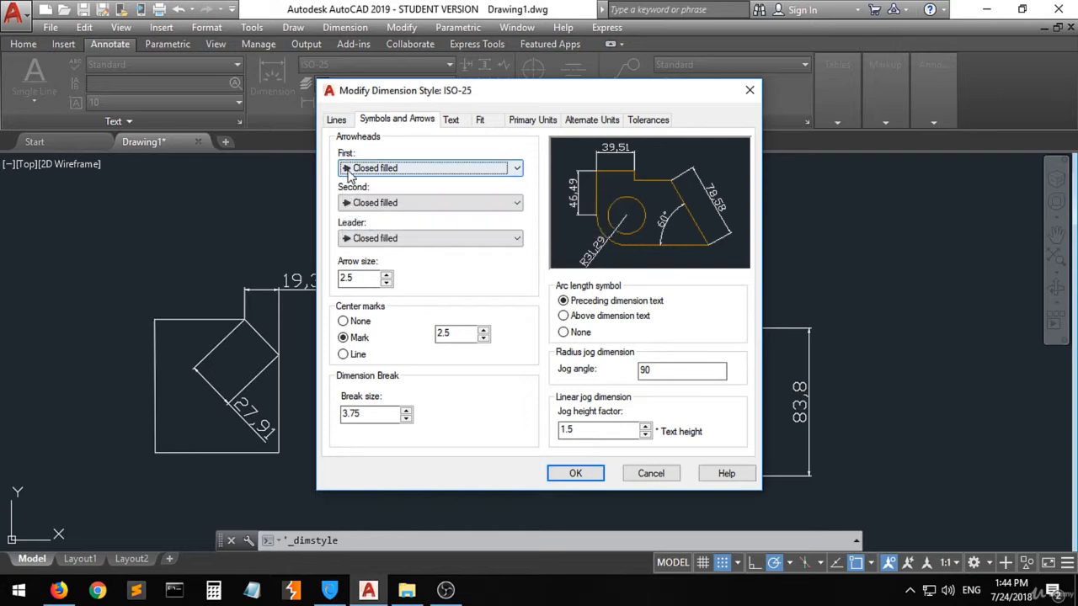
# Step: Try arrow sizes of 5 and 10 for the ISO-25 style, and set the arrow size back to 2.5
pyautogui.doubleClick(364, 279)
pyautogui.write('5')
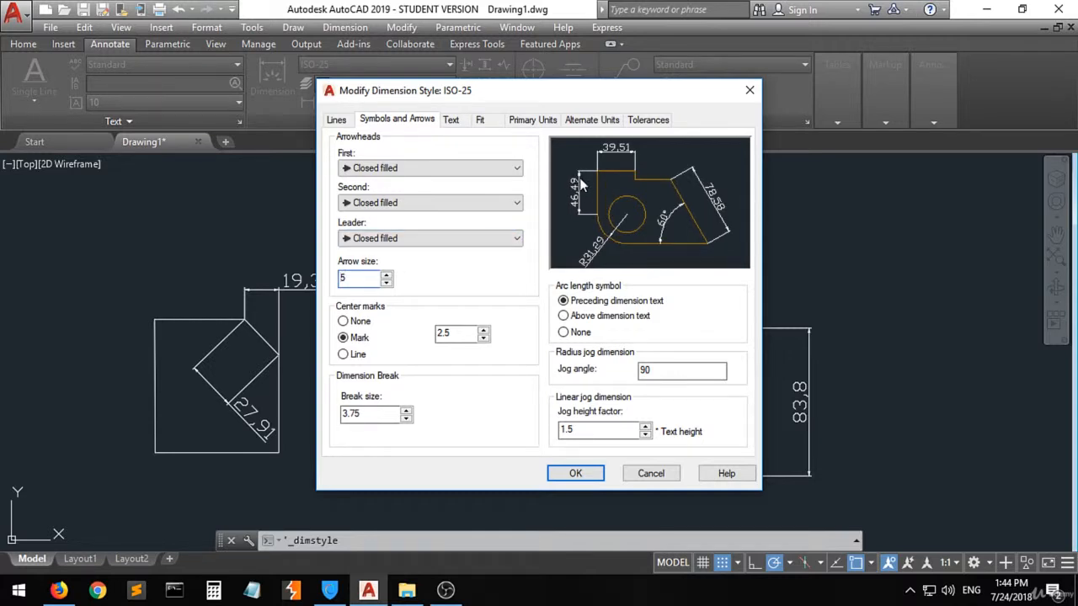
pyautogui.click(354, 279)
pyautogui.write('10')
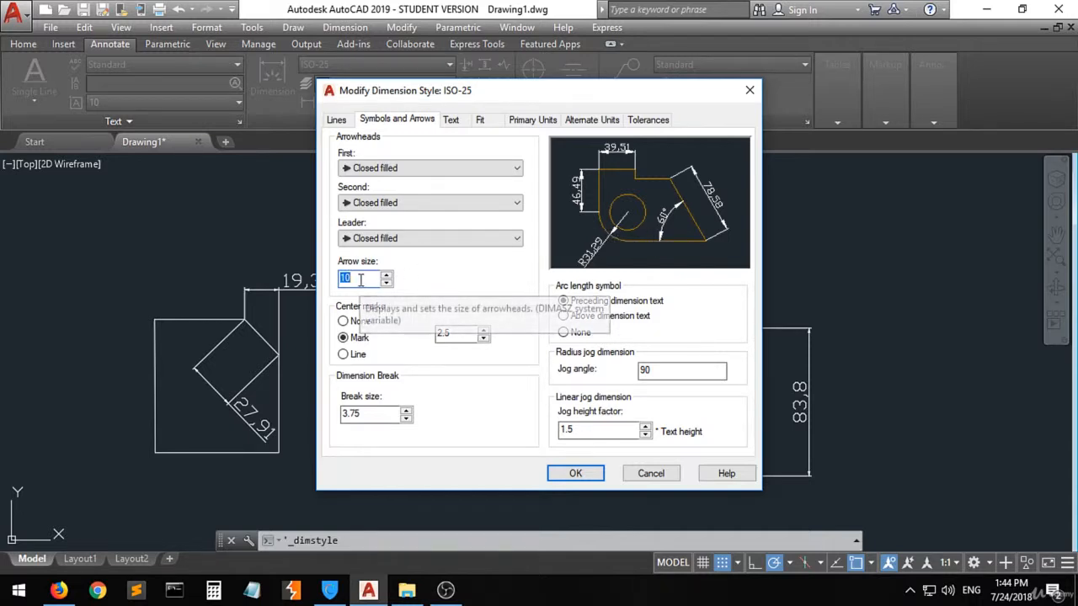
pyautogui.write('2.5')
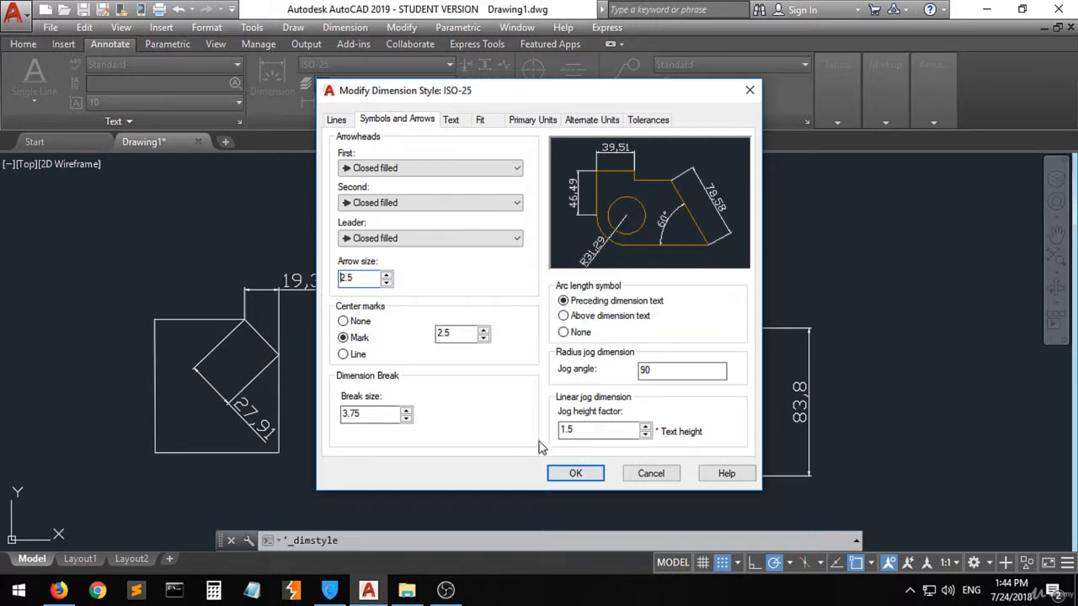
# Step: Try text heights of 2.5 and 10 for the ISO-25 dimension style, and return the text height to 2.5
pyautogui.click(452, 120)
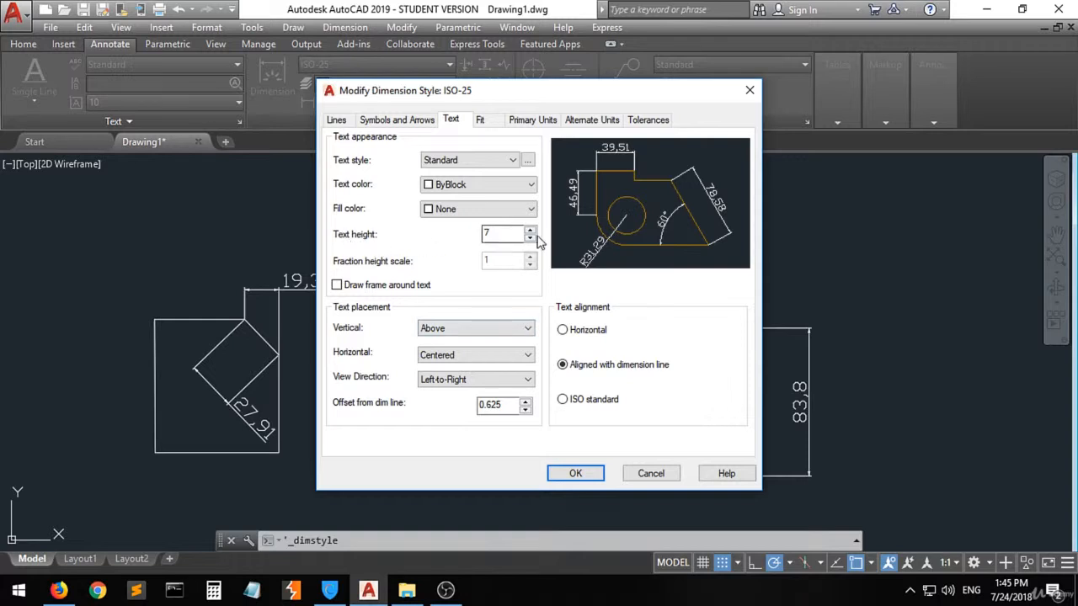
pyautogui.click(493, 234)
pyautogui.doubleClick(499, 234)
pyautogui.write('5')
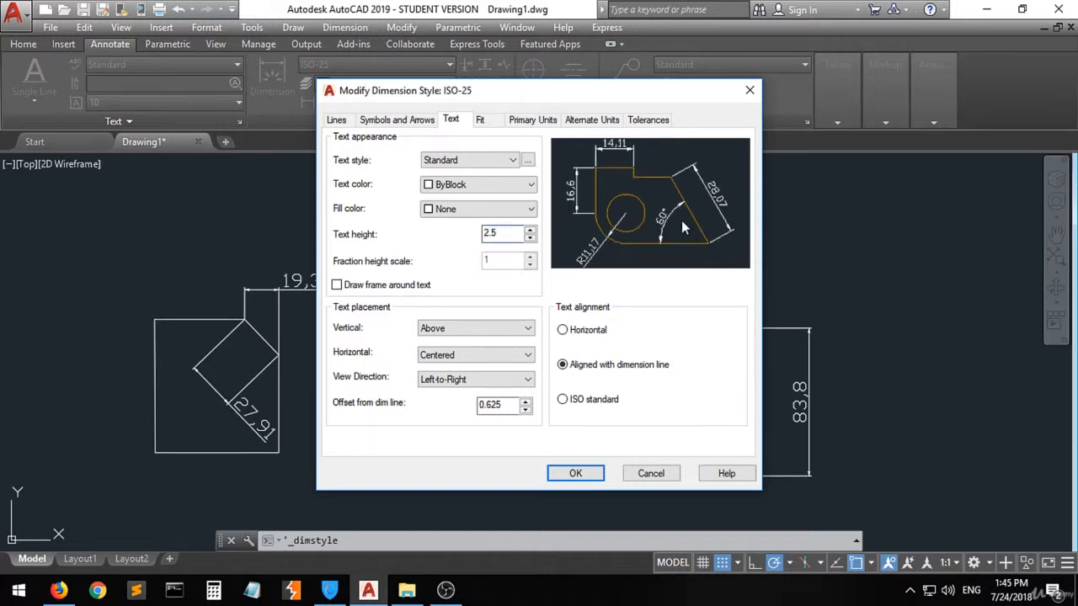
pyautogui.doubleClick(499, 232)
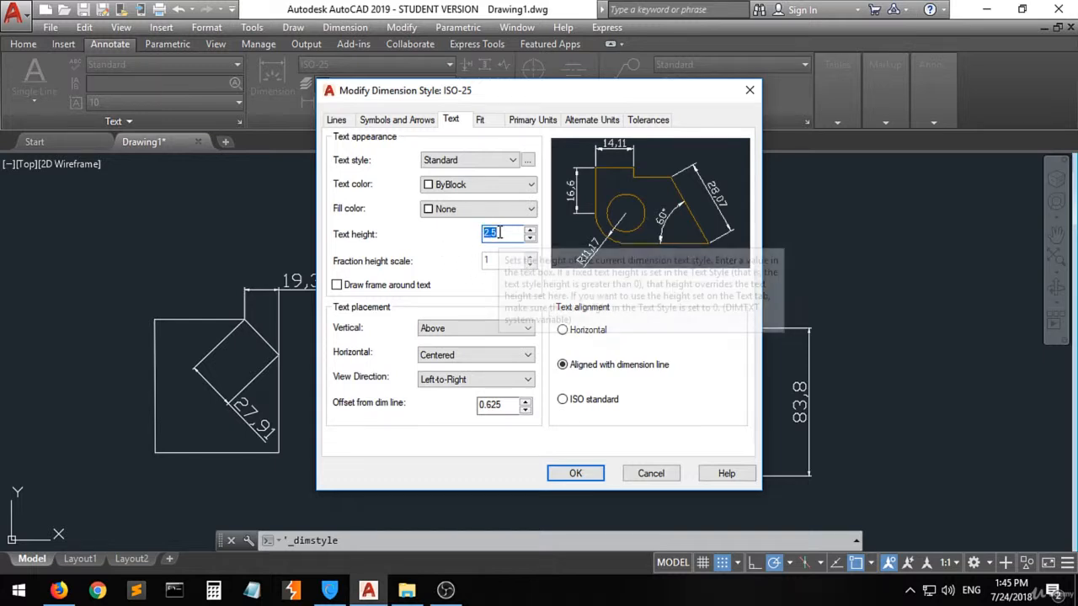
pyautogui.write('10')
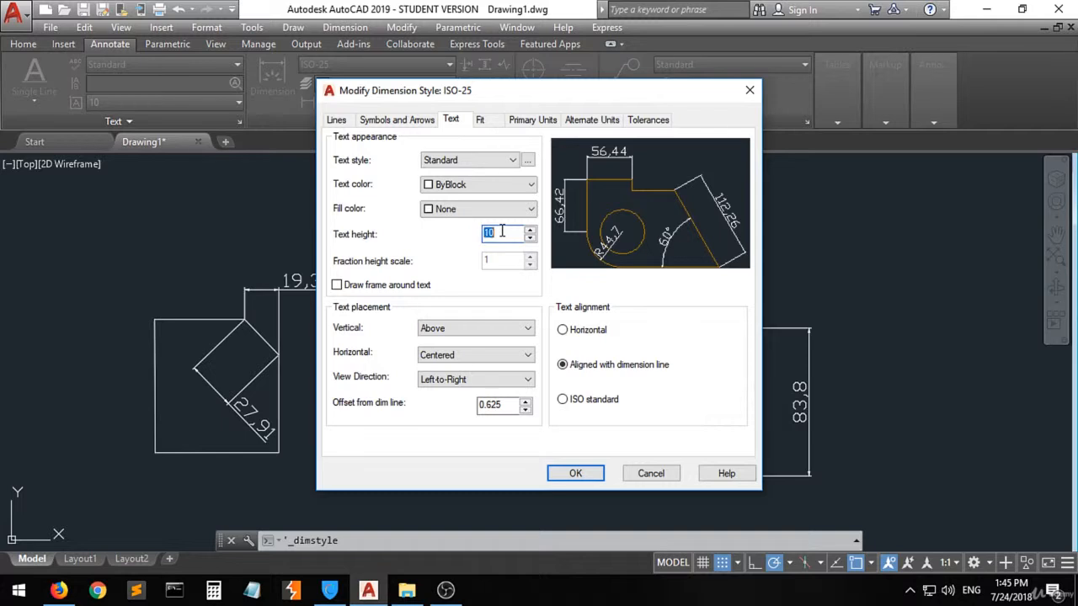
pyautogui.write('2.5')
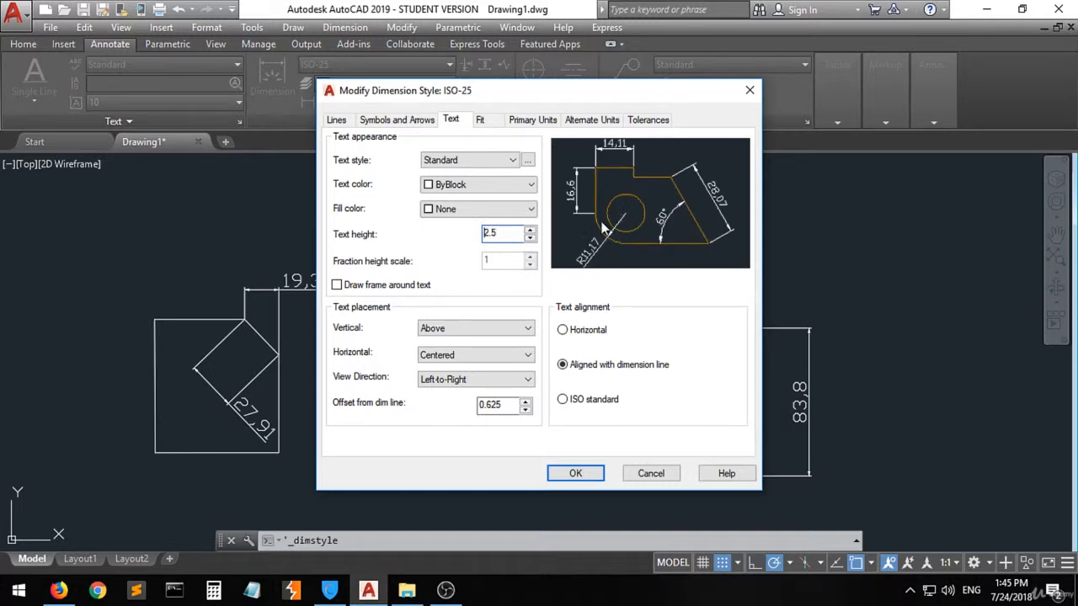
# Step: Check the text fill color choices, try a text height of 1, and set the text height back to 2.5
pyautogui.click(469, 208)
pyautogui.click(469, 208)
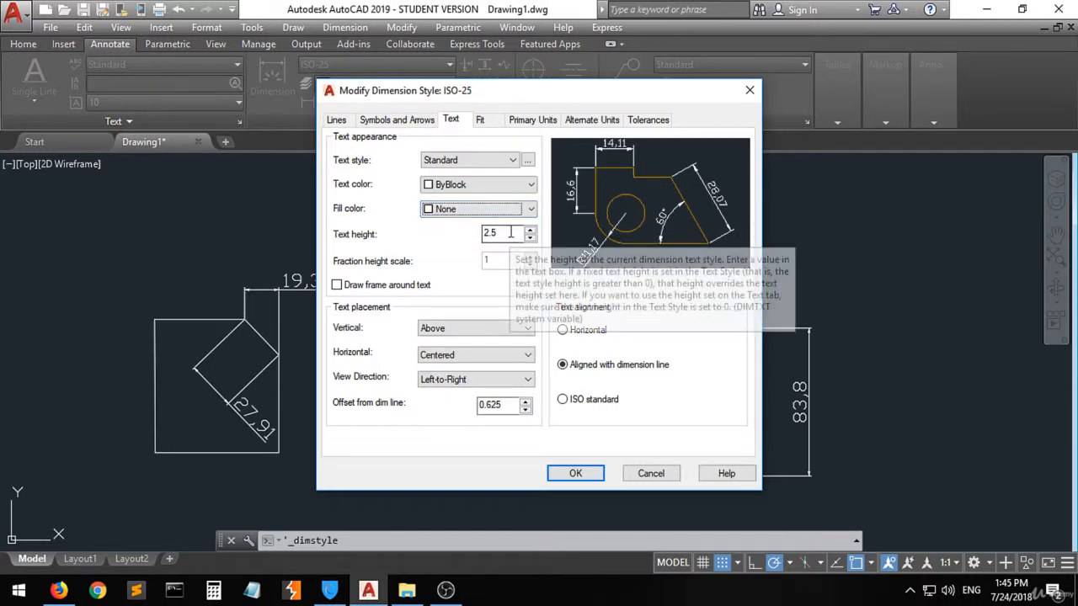
pyautogui.doubleClick(510, 233)
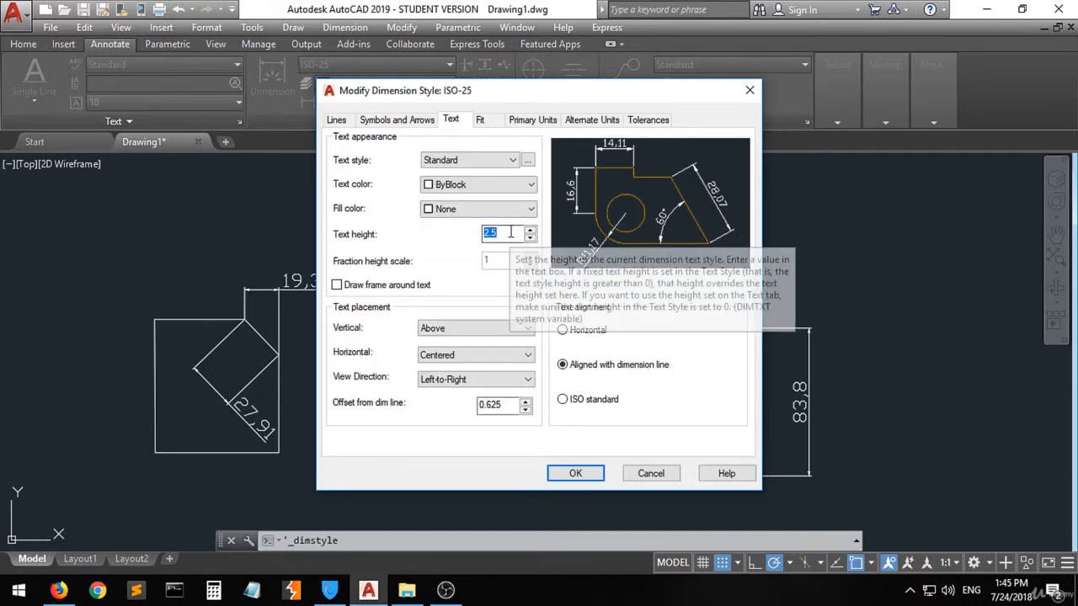
pyautogui.write('1')
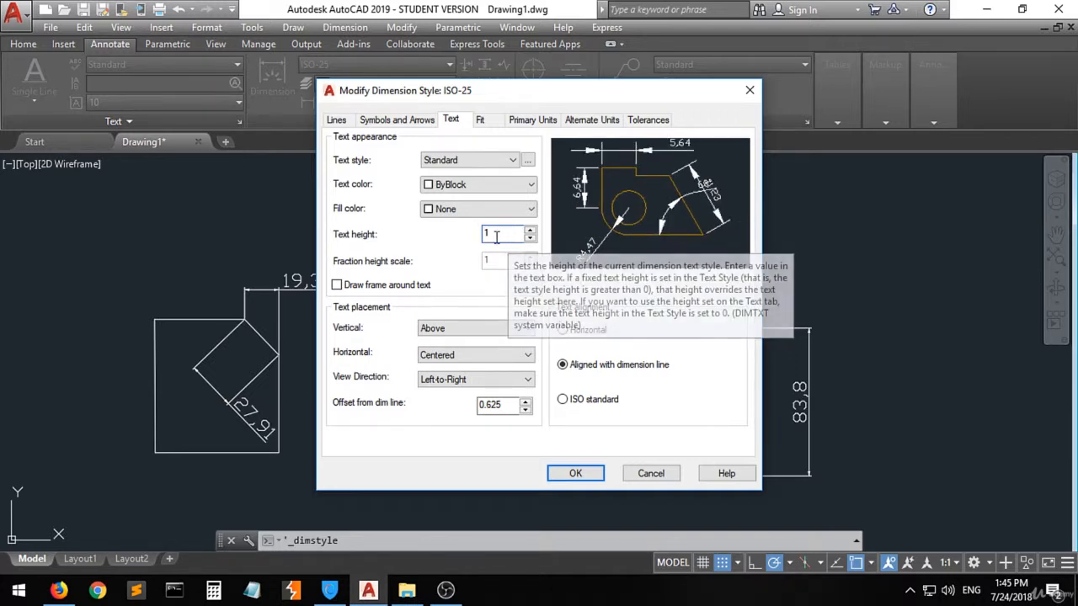
pyautogui.doubleClick(496, 237)
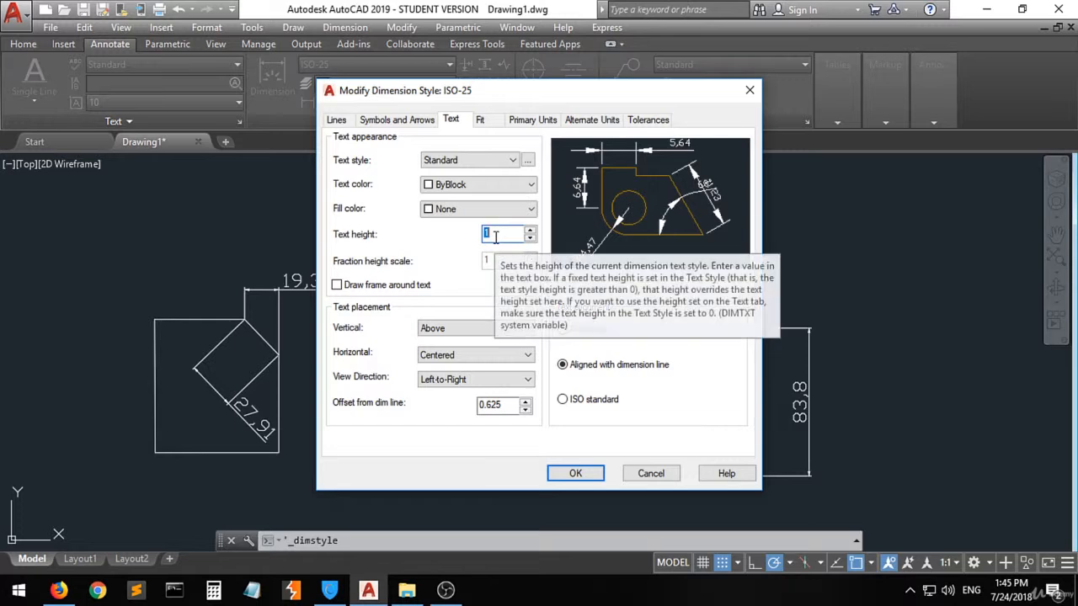
pyautogui.write('2.5')
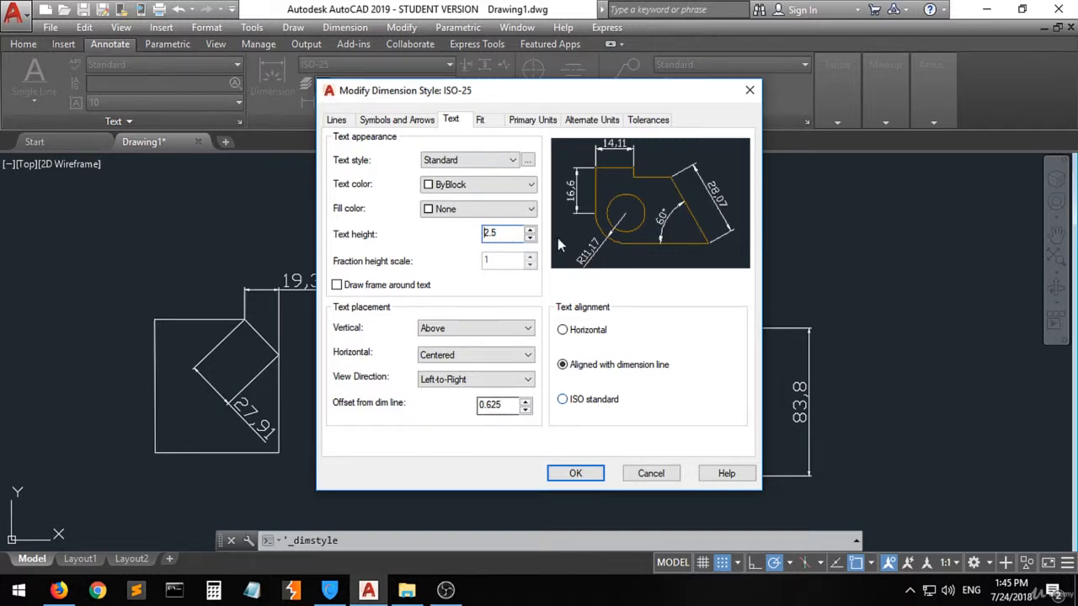
# Step: Look over the ISO-25 style's fit, primary units, alternate units, tolerance, text and arrow settings
pyautogui.click(480, 122)
pyautogui.click(520, 122)
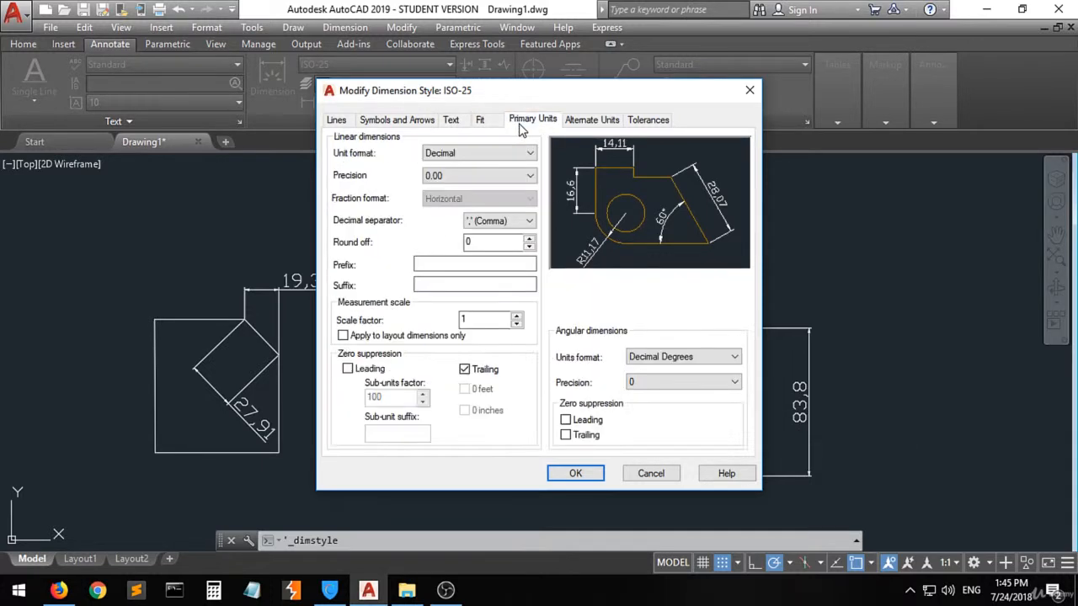
pyautogui.click(593, 122)
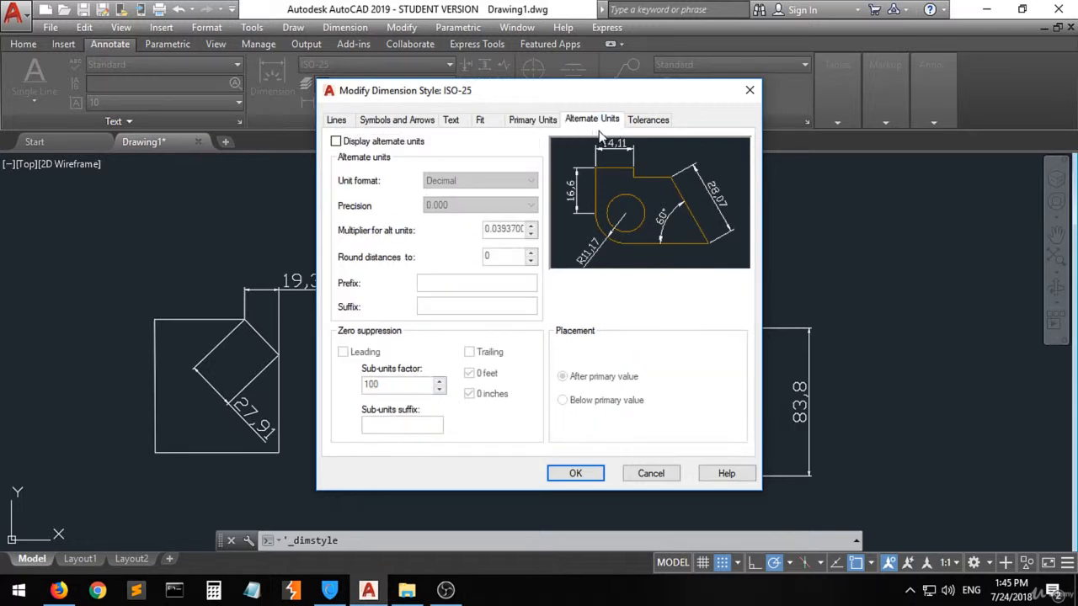
pyautogui.click(651, 123)
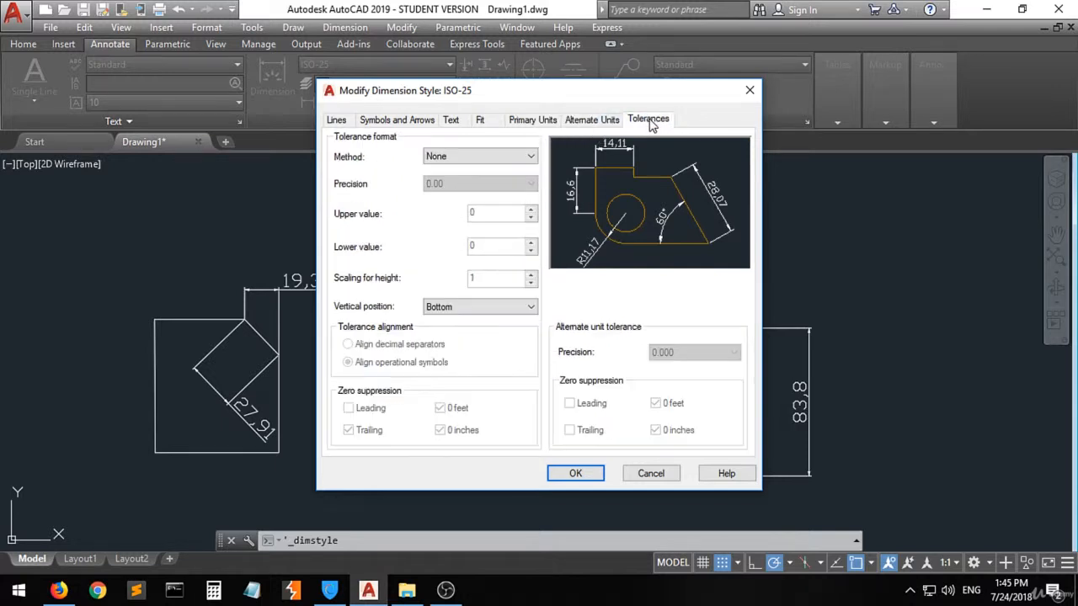
pyautogui.click(453, 121)
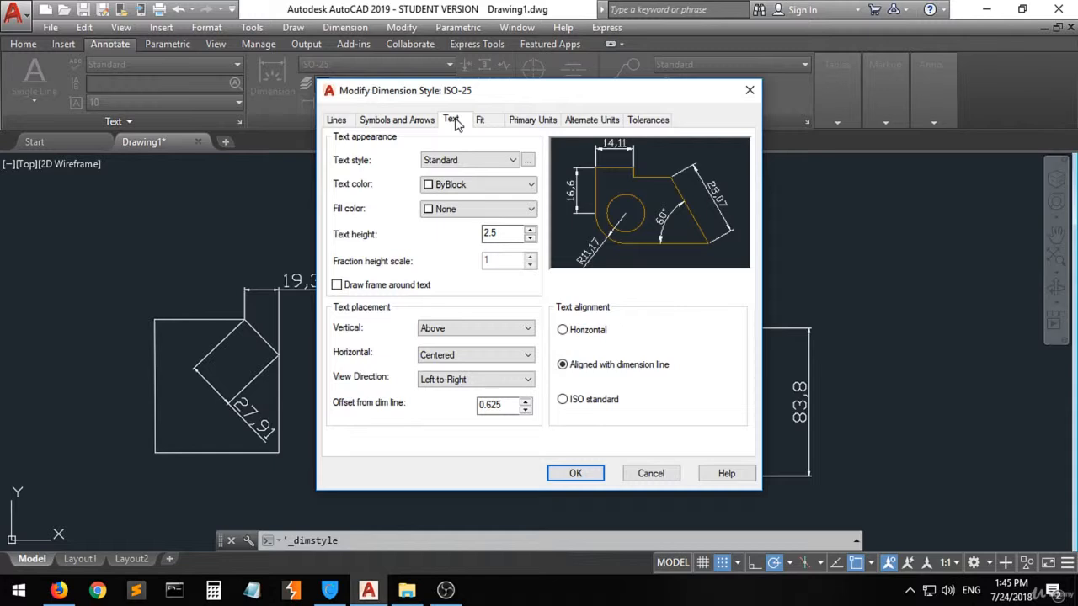
pyautogui.click(480, 121)
pyautogui.click(425, 122)
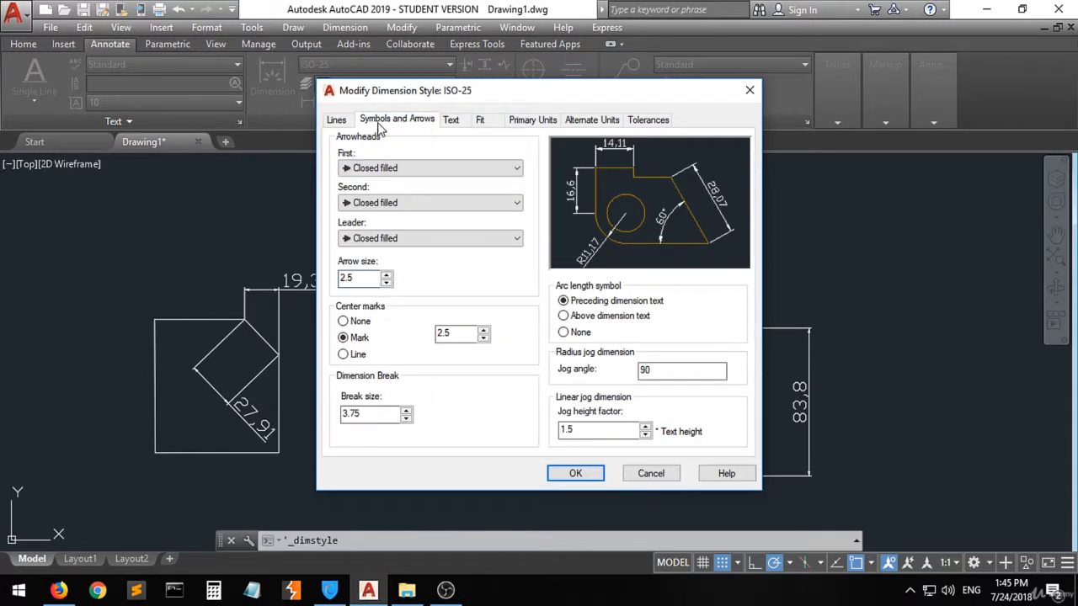
# Step: Set the text height of the ISO-25 dimension style to 7
pyautogui.click(453, 121)
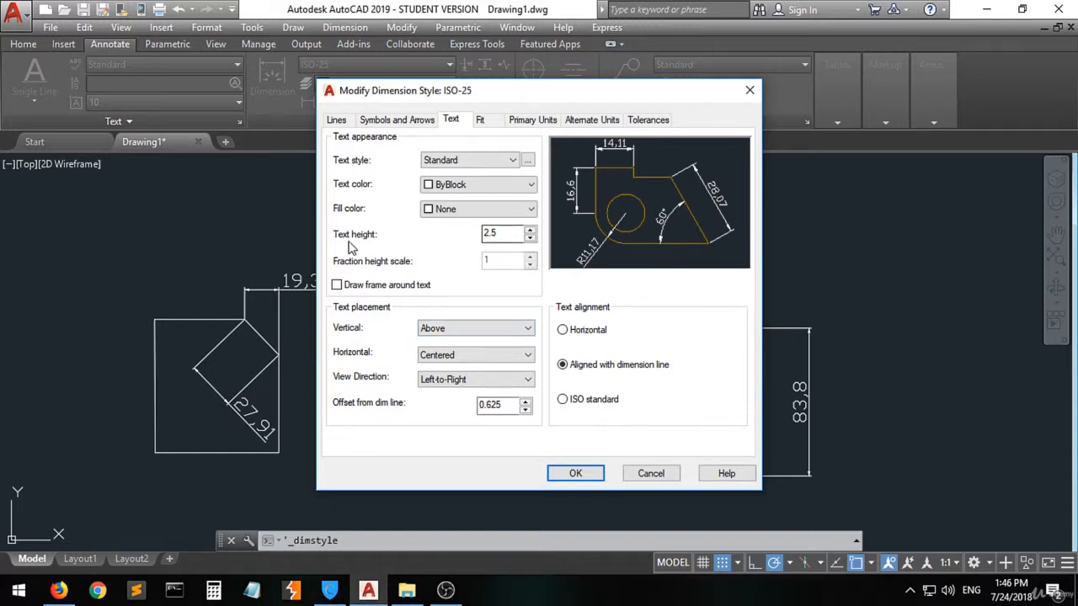
pyautogui.doubleClick(506, 234)
pyautogui.write('7')
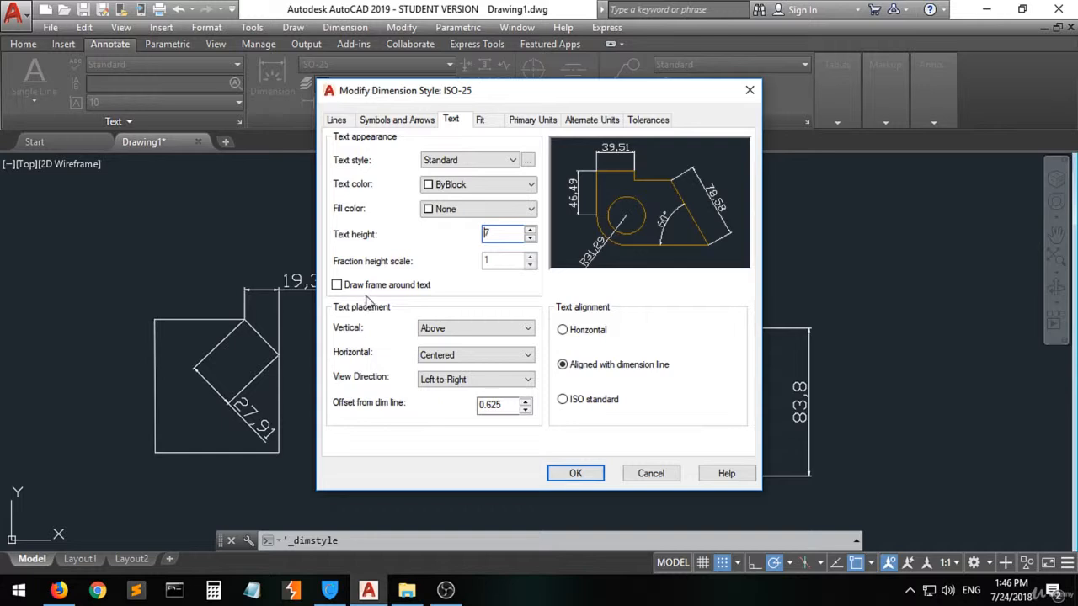
# Step: Try a frame around the dimension text, remove it, and accept the ISO-25 style settings to return to the drawing
pyautogui.click(338, 286)
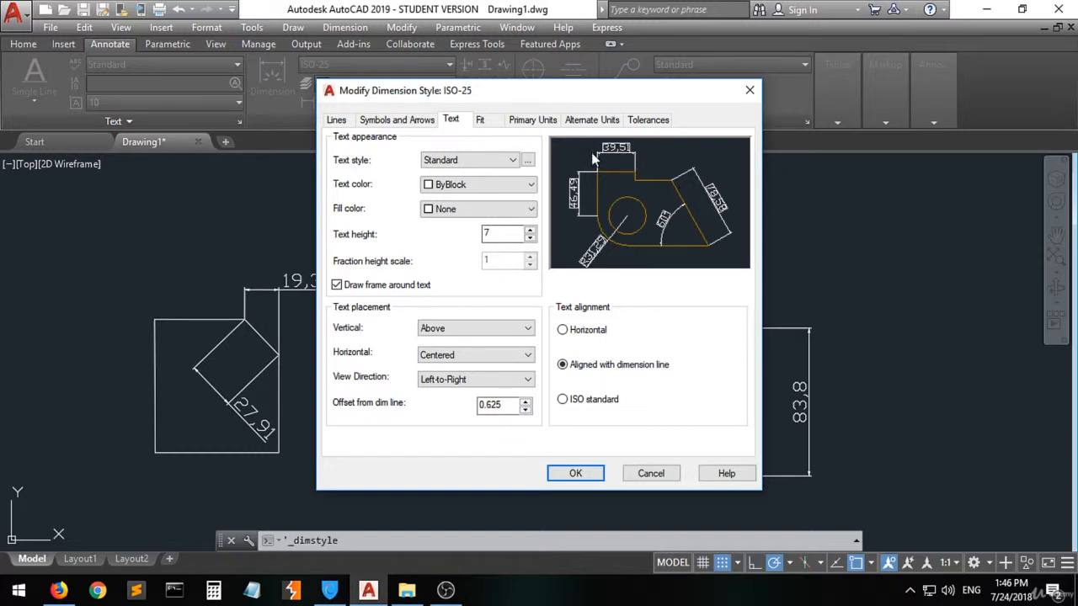
pyautogui.click(337, 284)
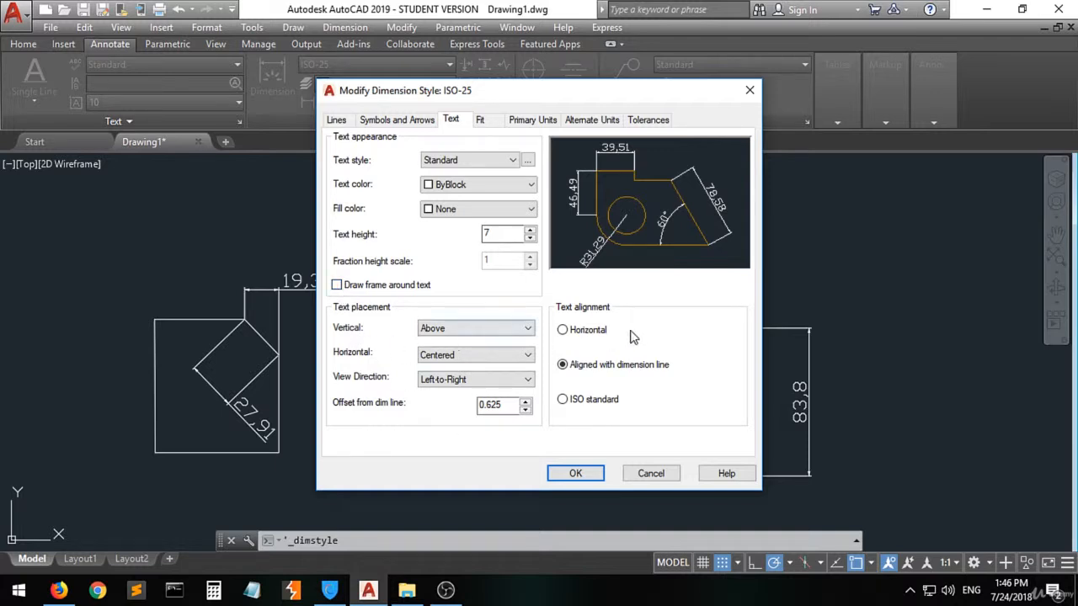
pyautogui.click(575, 476)
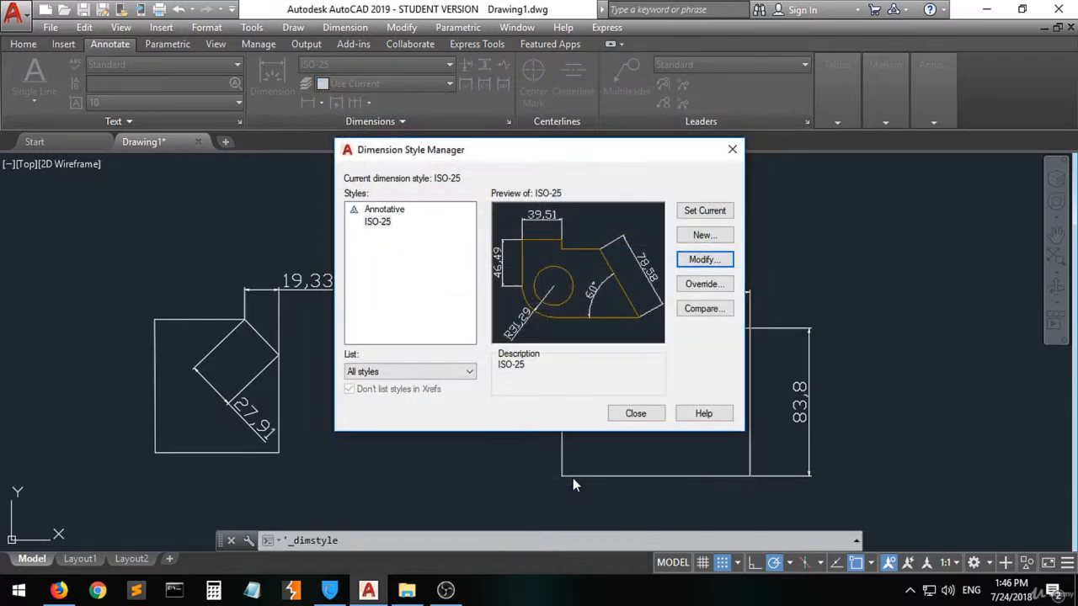
pyautogui.click(636, 413)
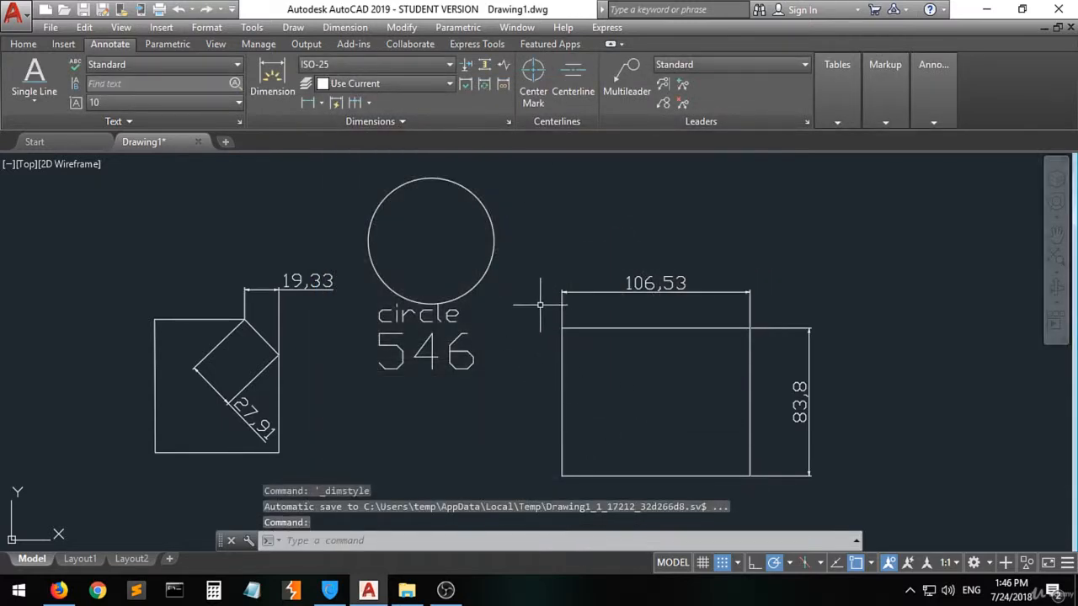
# Step: Set the text height of the rectangle's horizontal dimension to 2.5 in its object properties
pyautogui.click(641, 291)
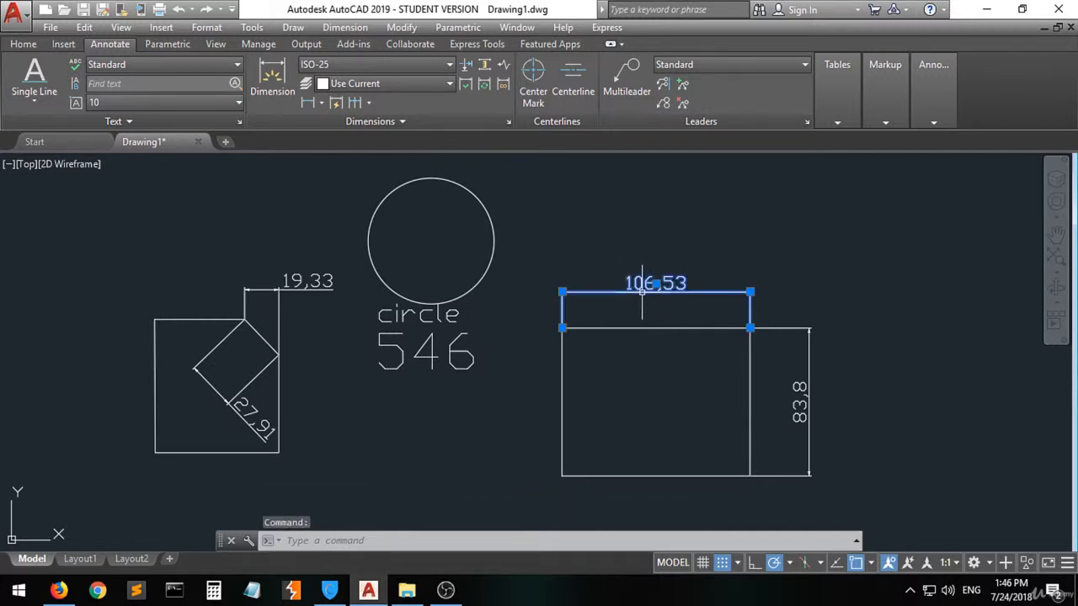
pyautogui.rightClick(642, 291)
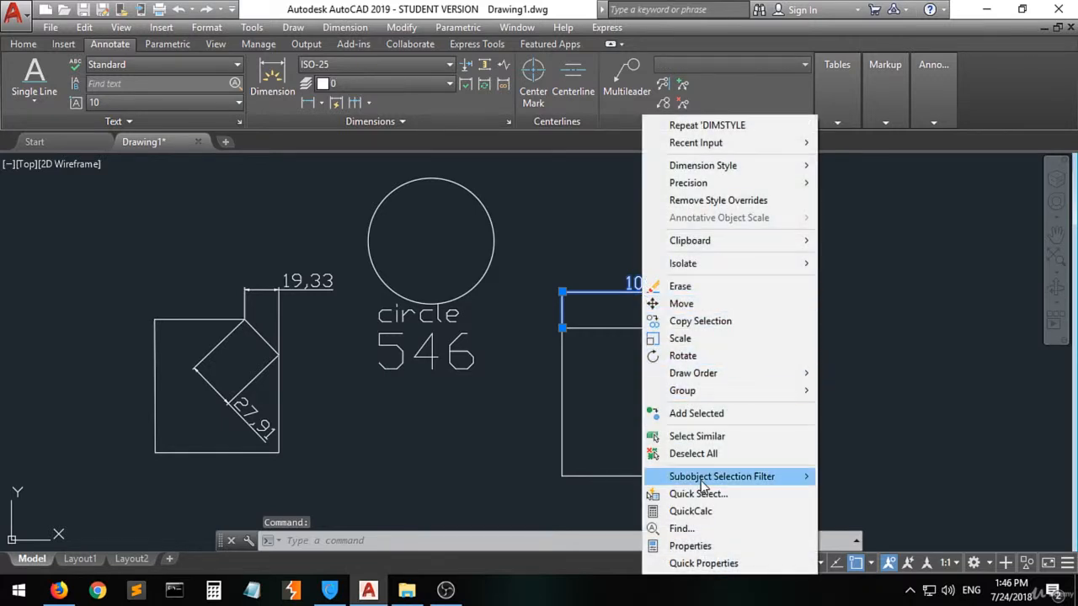
pyautogui.click(682, 547)
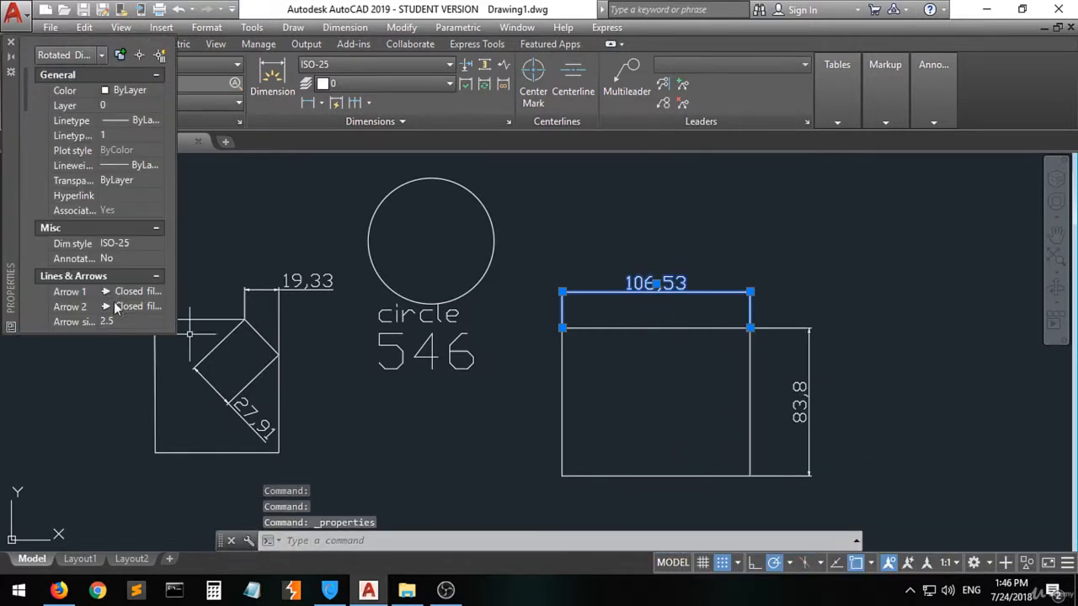
pyautogui.scroll(-10, 73, 155)
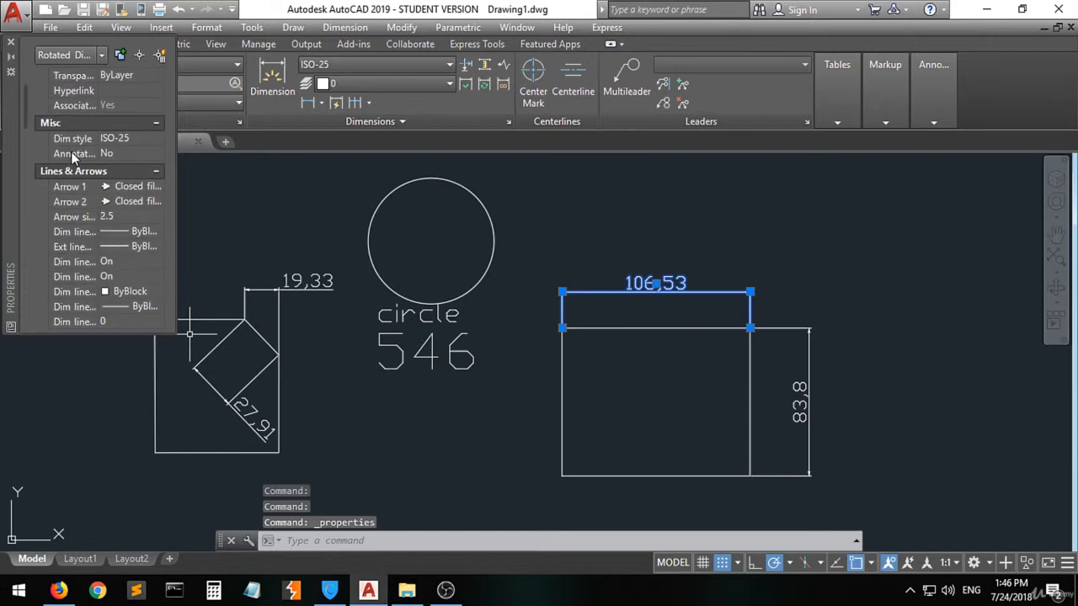
pyautogui.scroll(-3, 73, 168)
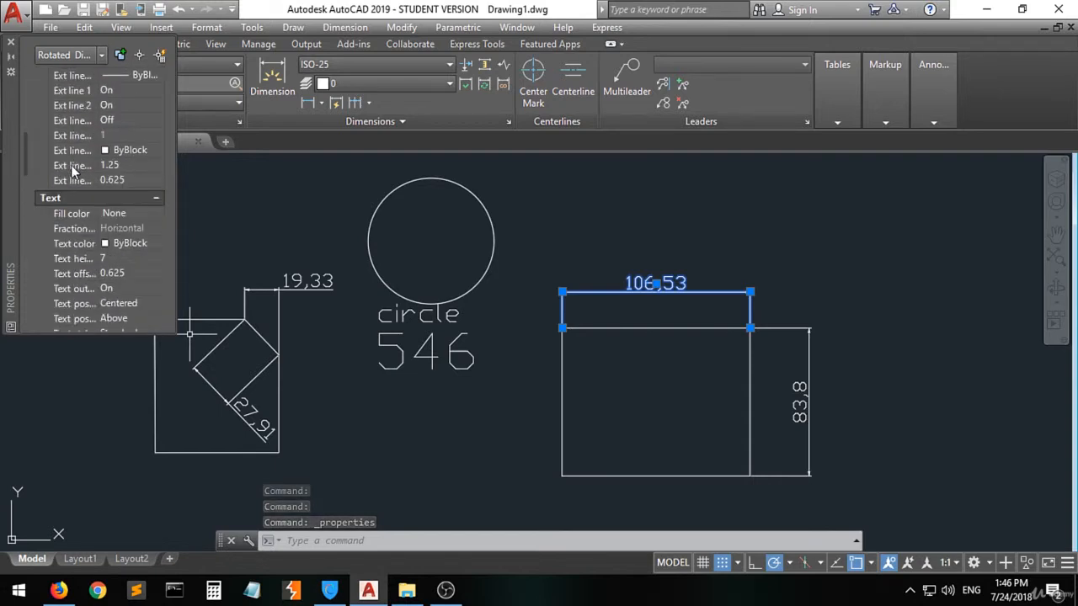
pyautogui.scroll(-3, 78, 189)
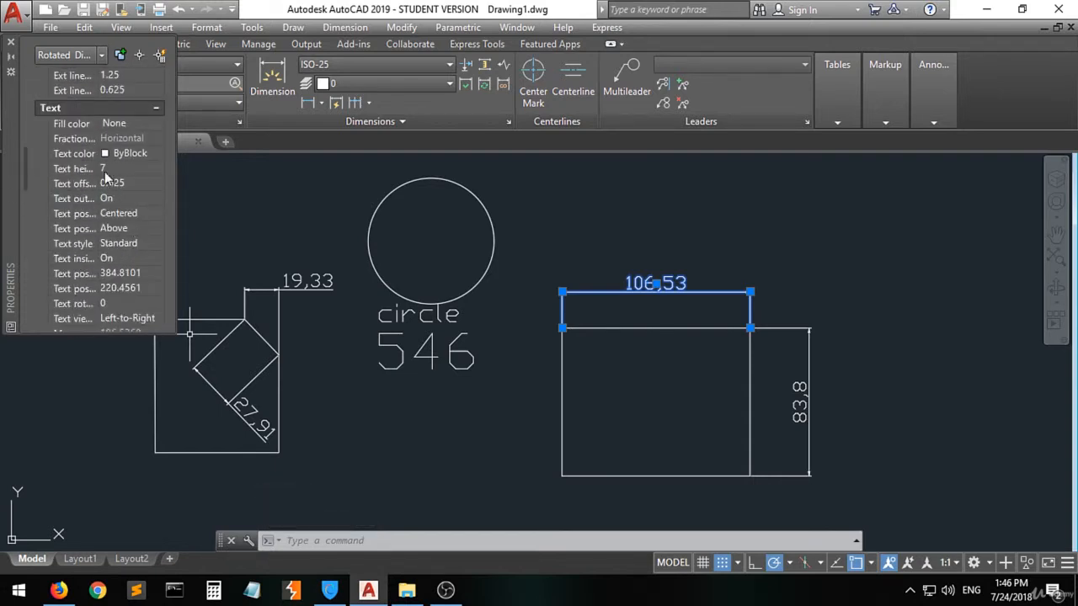
pyautogui.click(103, 168)
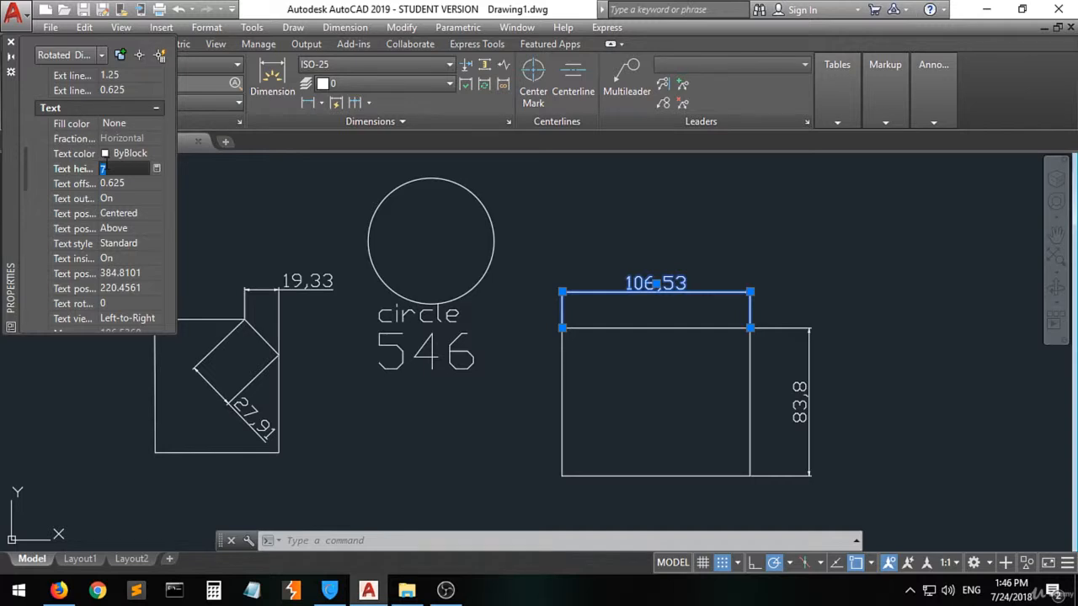
pyautogui.write('2.5')
pyautogui.press('Tab')
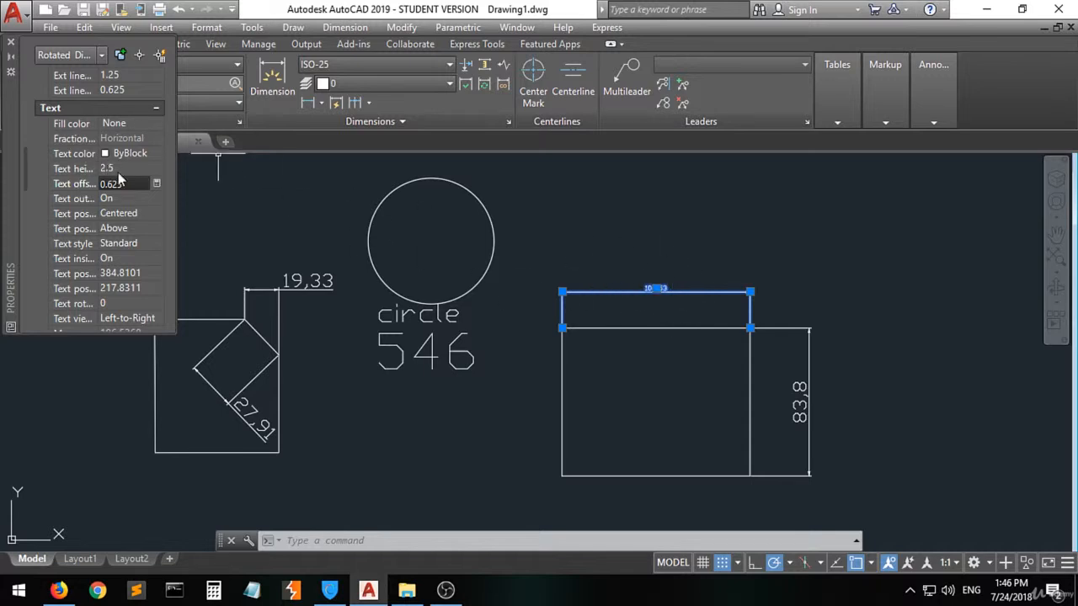
# Step: Set the text height of the rectangle's horizontal dimension to 10 and close its properties
pyautogui.click(118, 169)
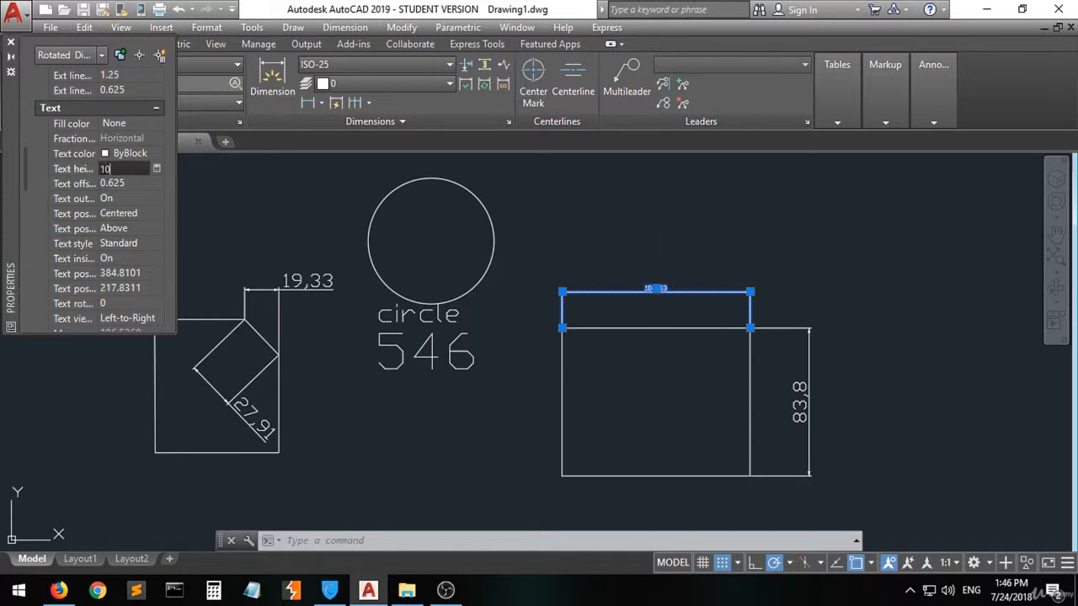
pyautogui.write('10')
pyautogui.press('Tab')
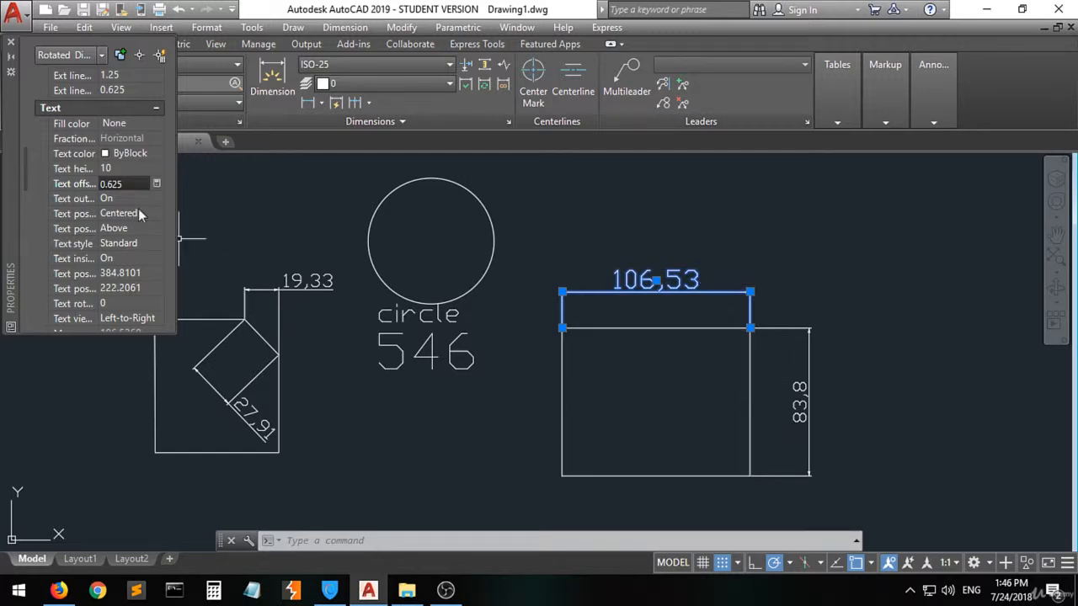
pyautogui.click(118, 169)
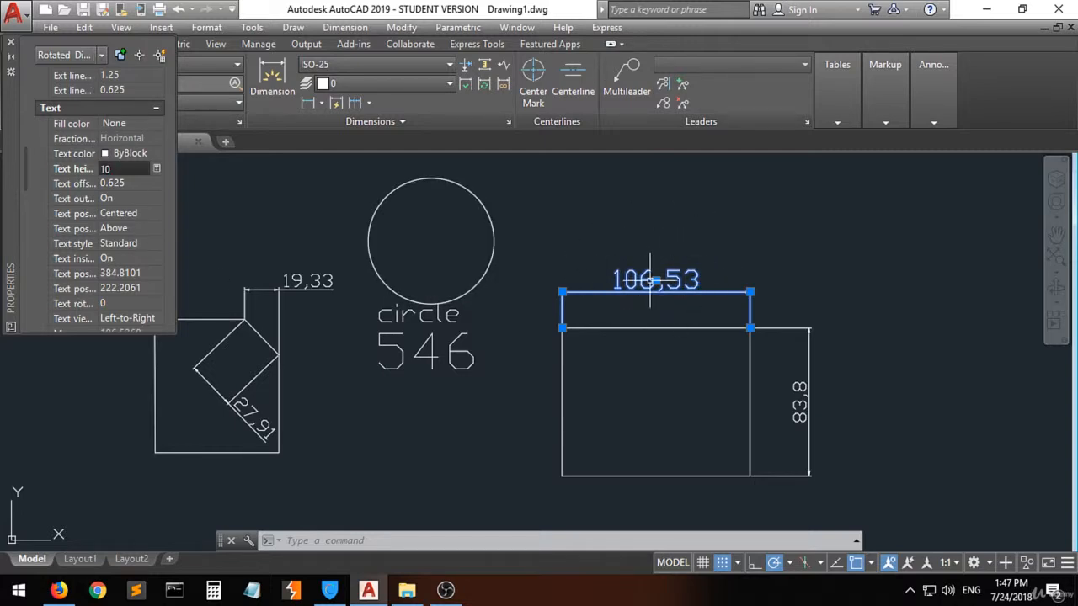
pyautogui.moveTo(650, 281)
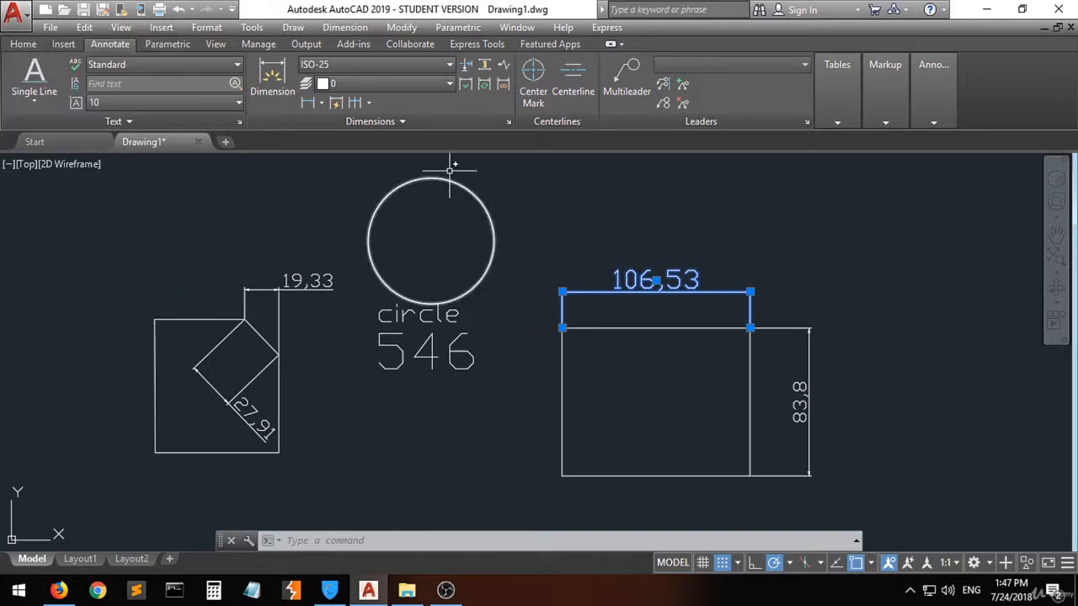
# Step: Open the Dimension Style Manager to view the ISO-25 style, and close it without modifying anything
pyautogui.click(404, 120)
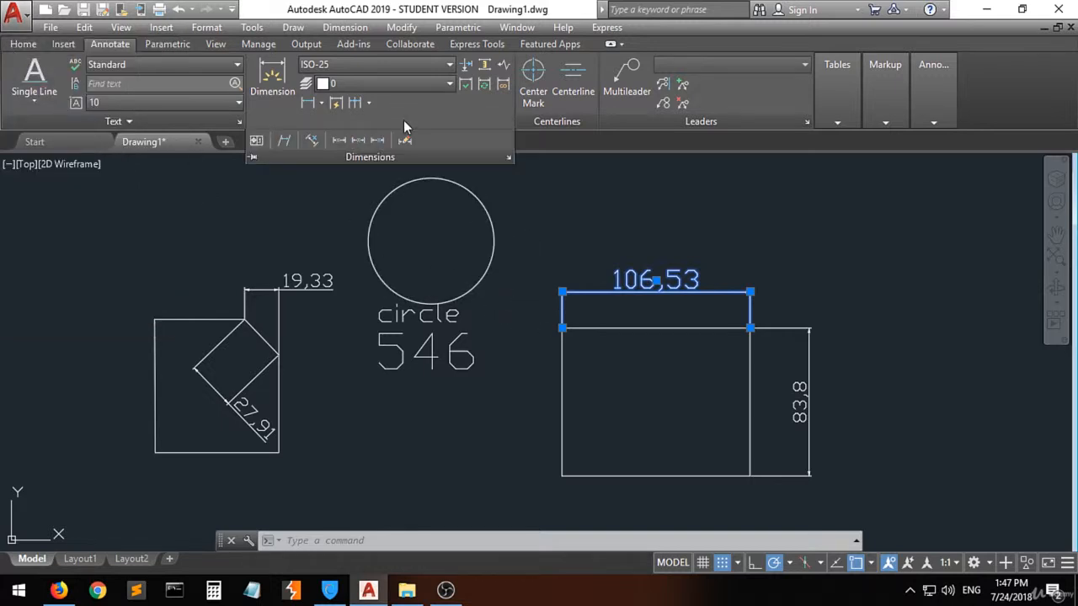
pyautogui.click(508, 158)
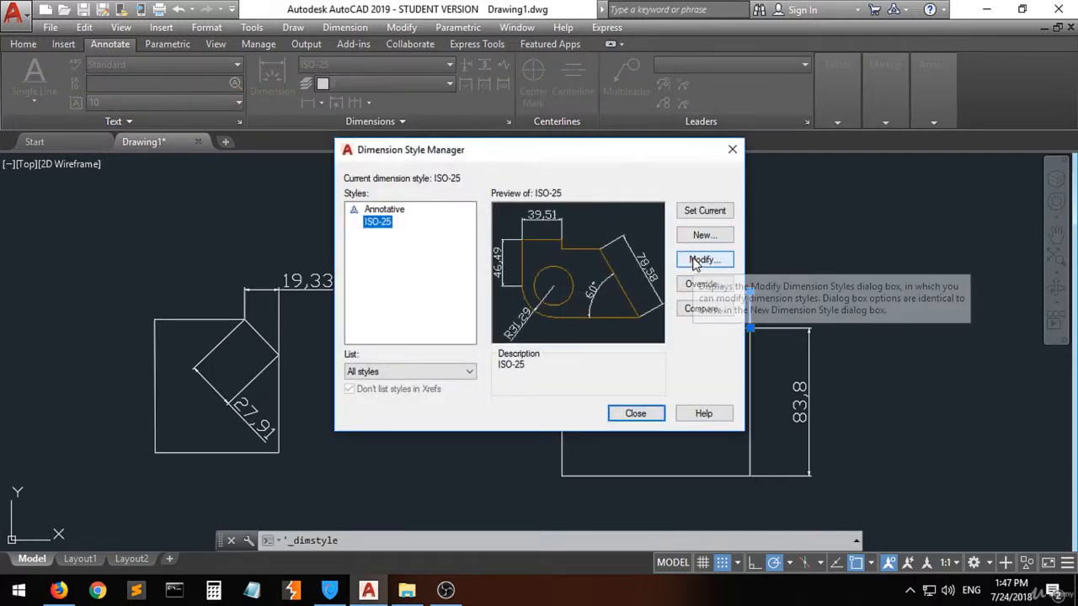
pyautogui.click(732, 150)
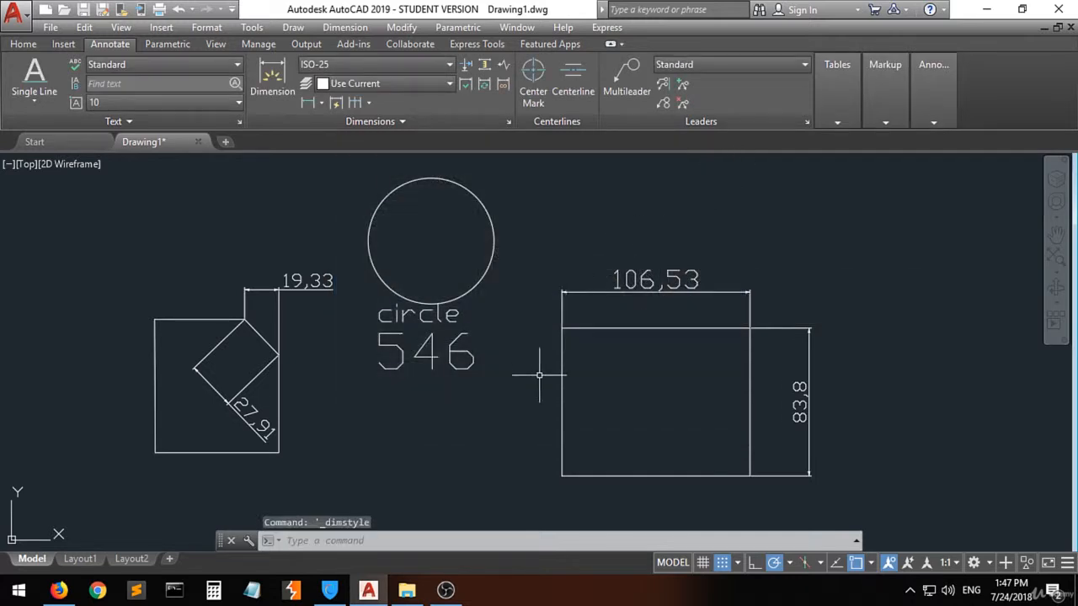
# Step: View the commands available for the horizontal dimension above the left square, and clear the selection
pyautogui.click(310, 282)
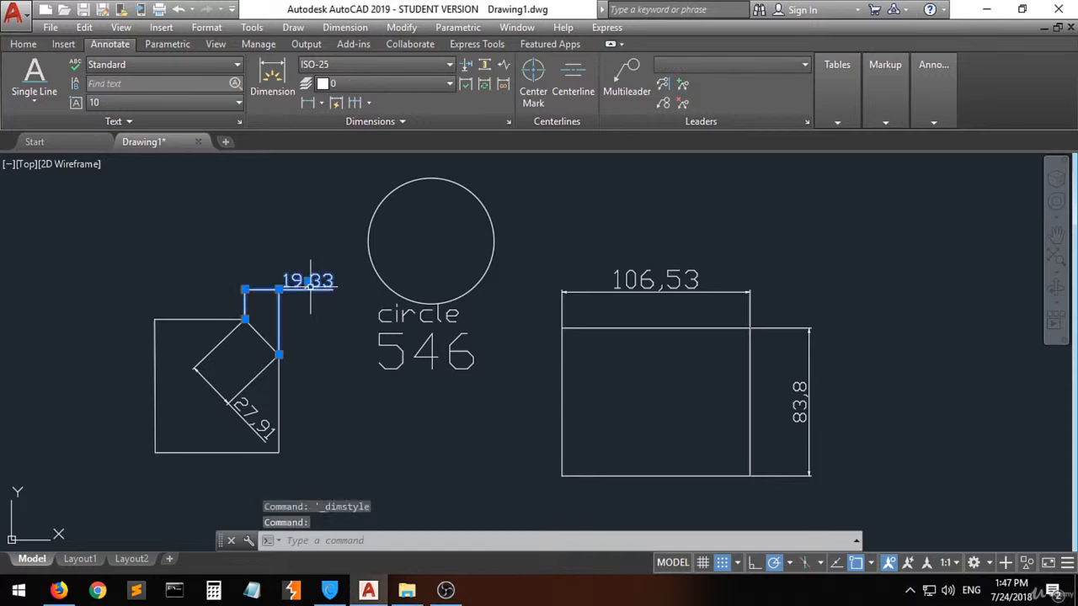
pyautogui.rightClick(303, 288)
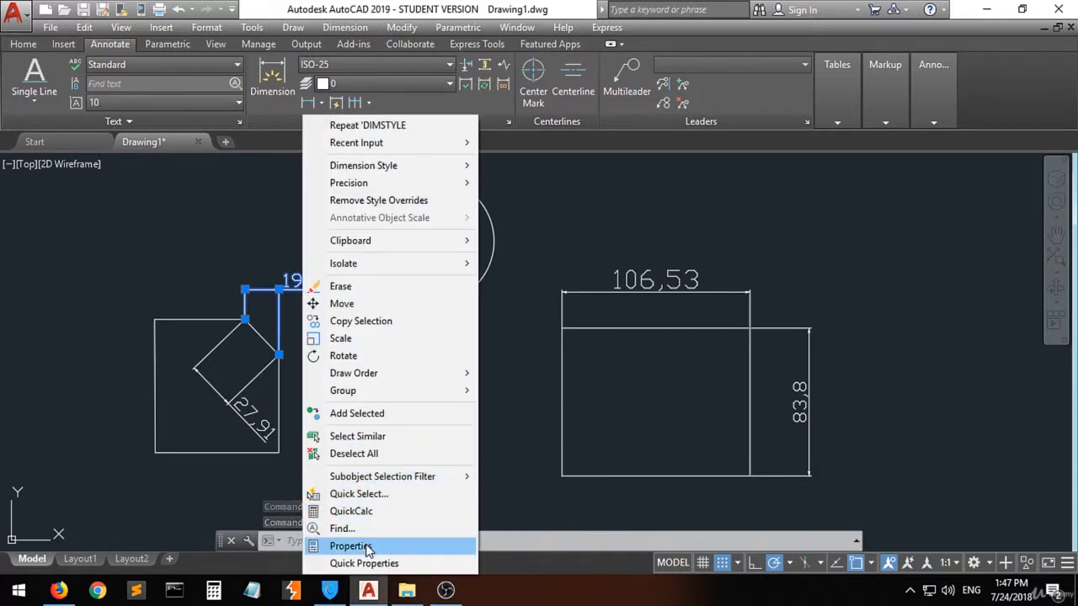
pyautogui.click(514, 402)
pyautogui.press('Escape')
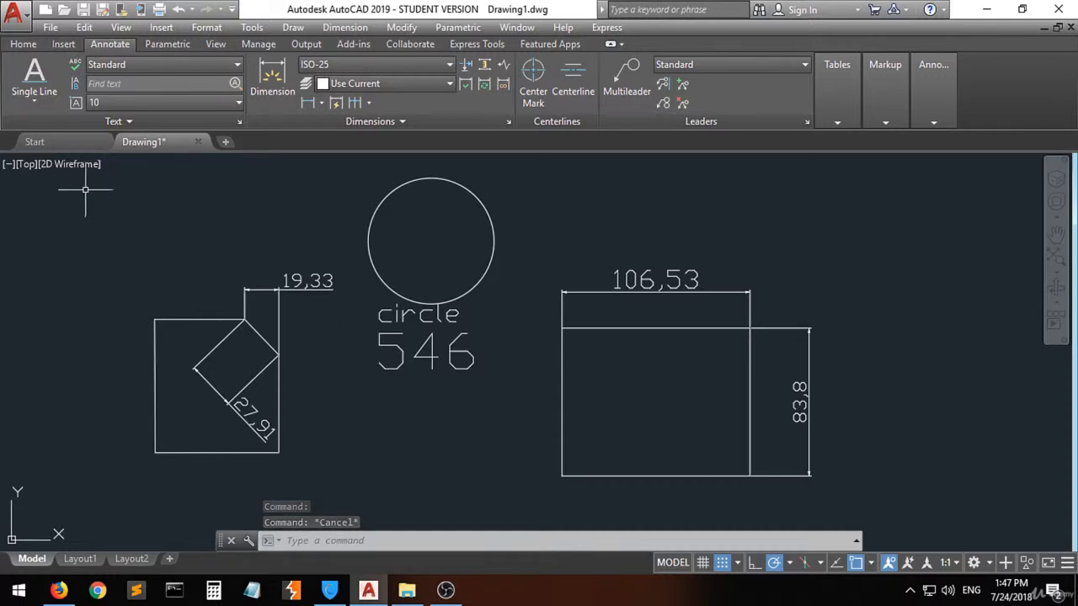
# Step: Add an angular dimension between the left and bottom edges of the left square, placed inside its lower-left corner
pyautogui.click(23, 44)
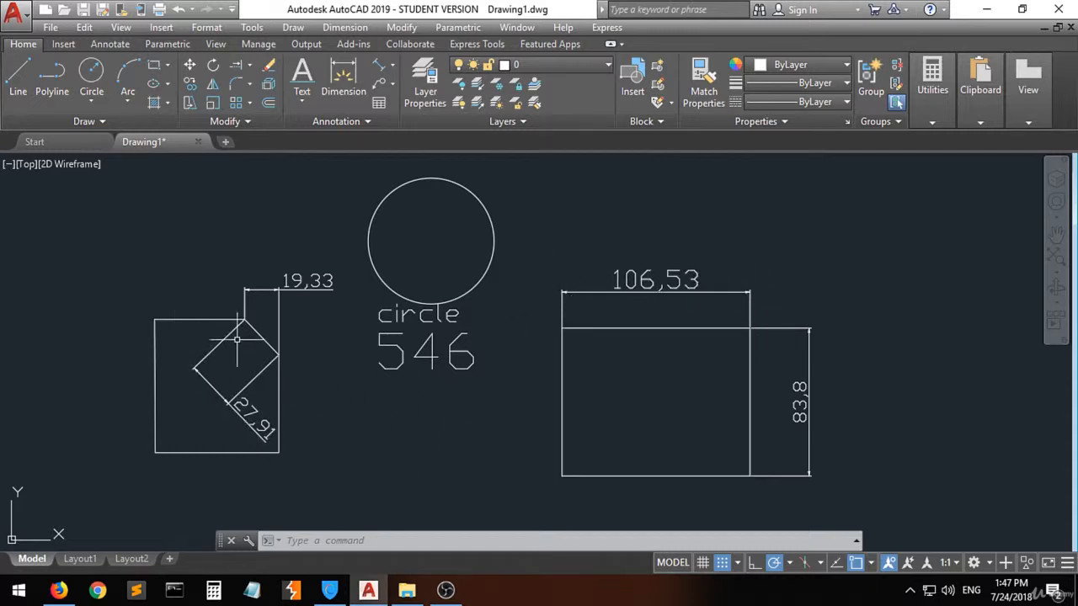
pyautogui.click(393, 71)
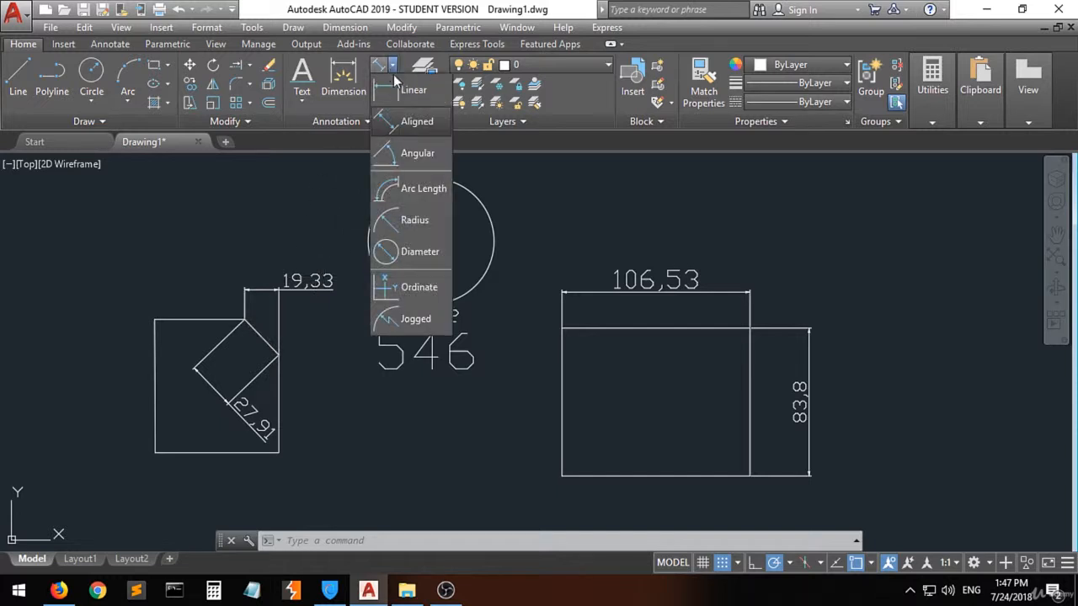
pyautogui.click(436, 161)
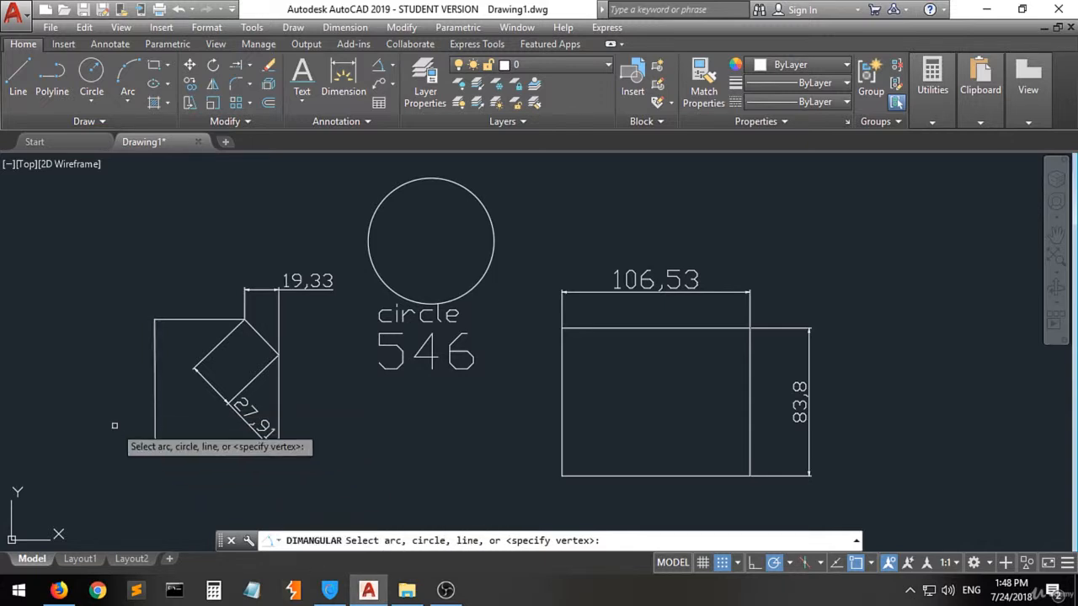
pyautogui.click(155, 417)
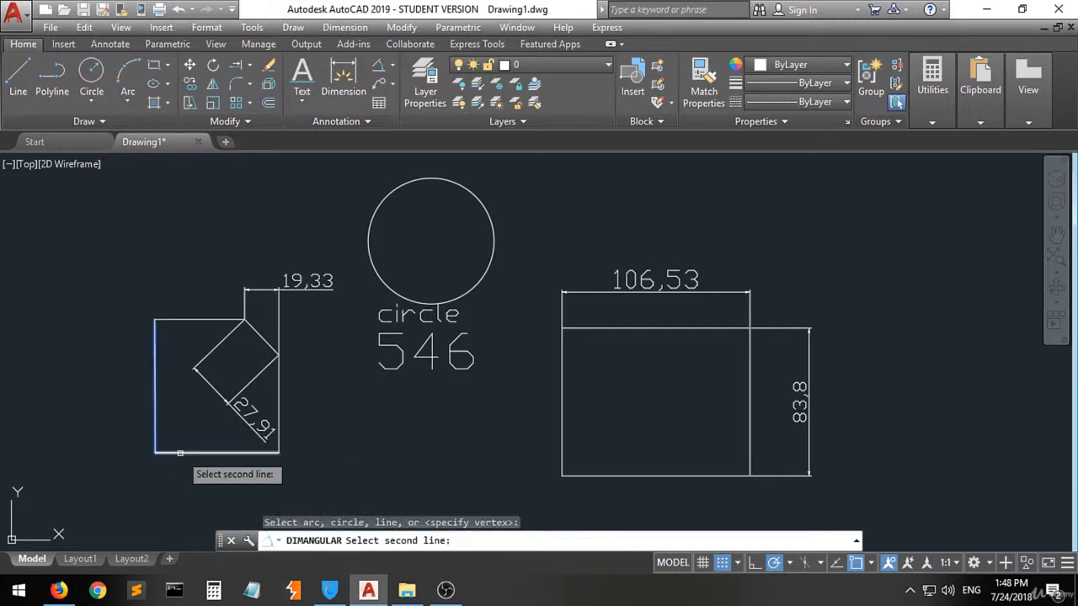
pyautogui.click(173, 453)
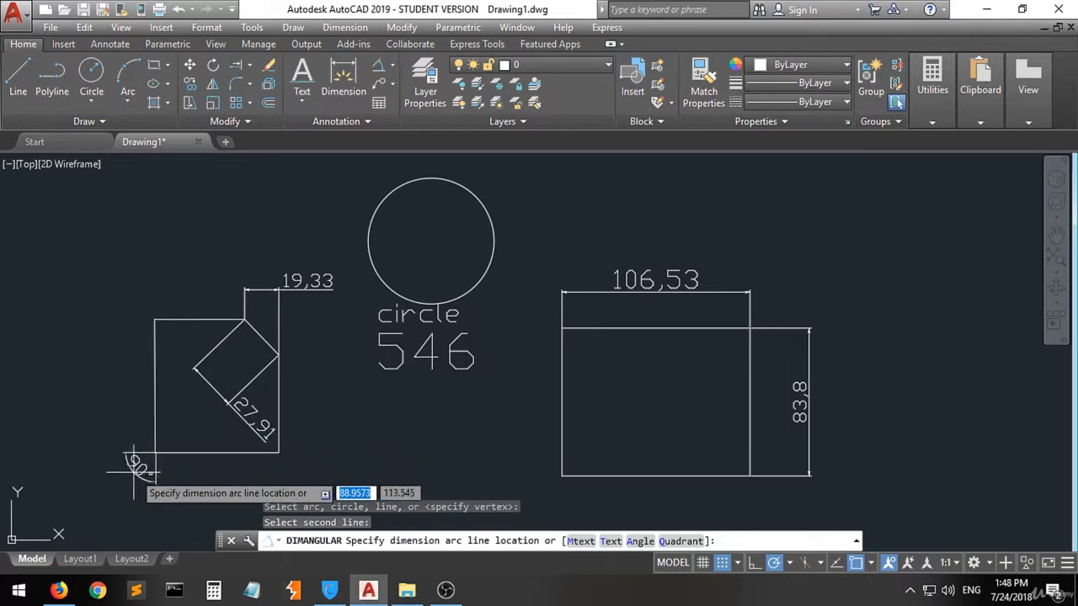
pyautogui.click(177, 425)
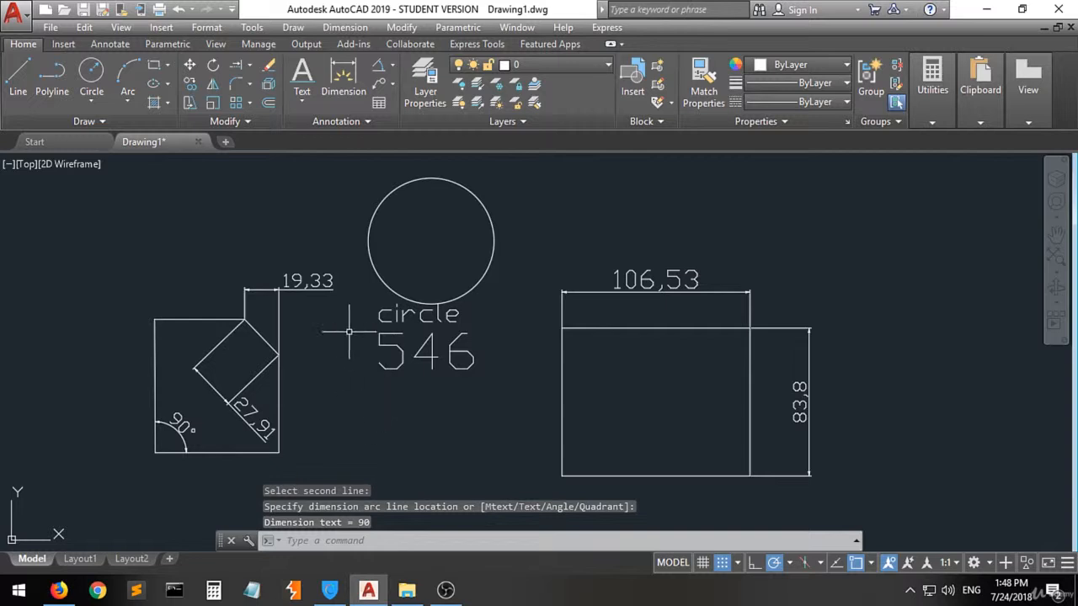
# Step: Add an angular dimension between the left square's top edge and the tilted rectangle's upper-right edge, placed outside to the upper left
pyautogui.click(379, 65)
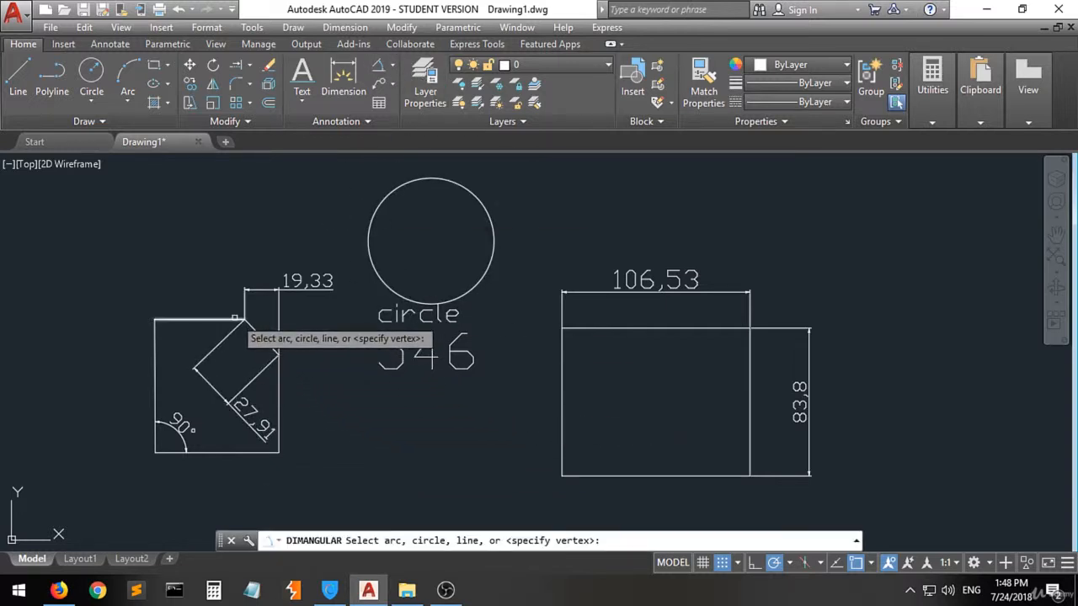
pyautogui.click(235, 319)
pyautogui.click(253, 325)
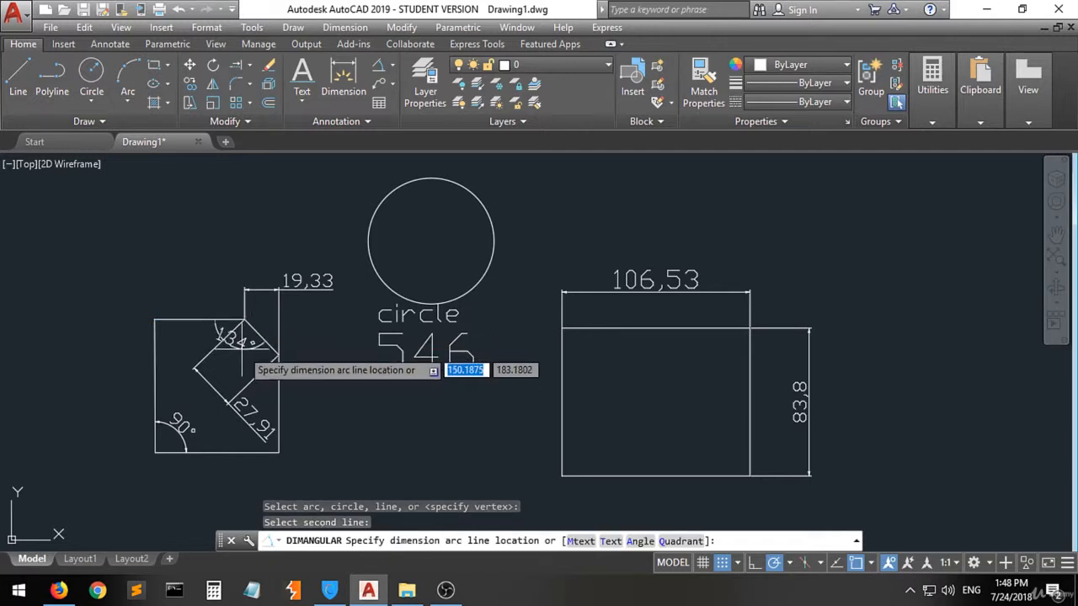
pyautogui.click(177, 253)
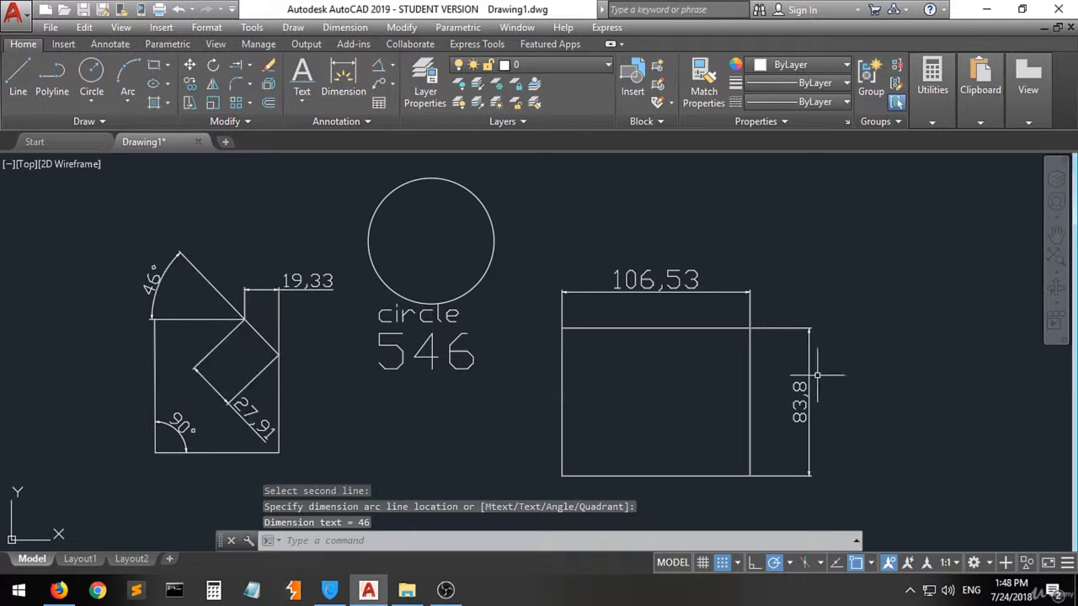
# Step: Try to add an arc length dimension to the circle, and cancel the command
pyautogui.click(393, 65)
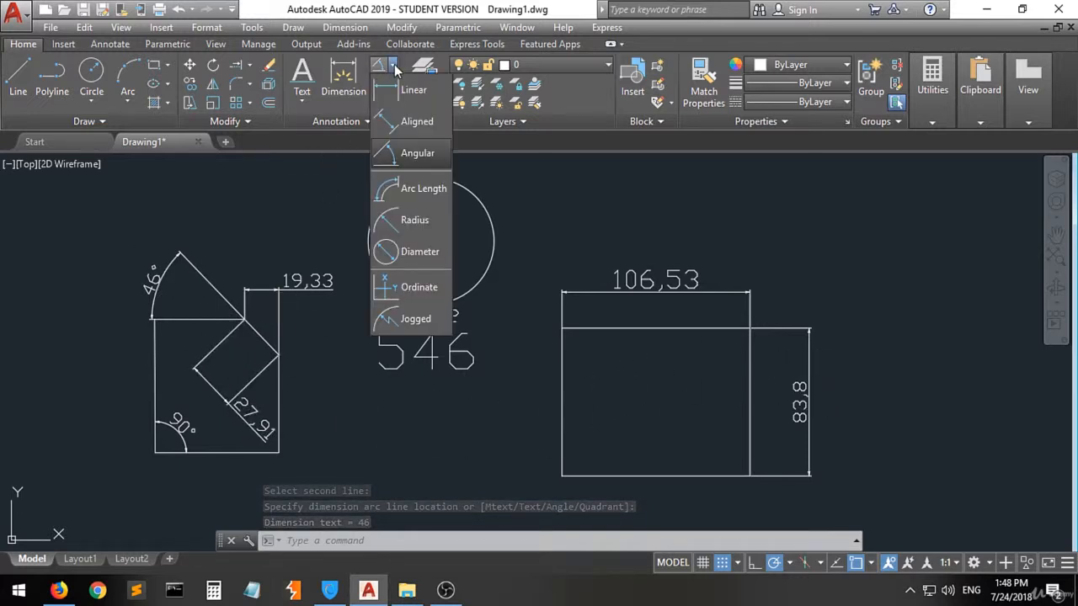
pyautogui.click(421, 195)
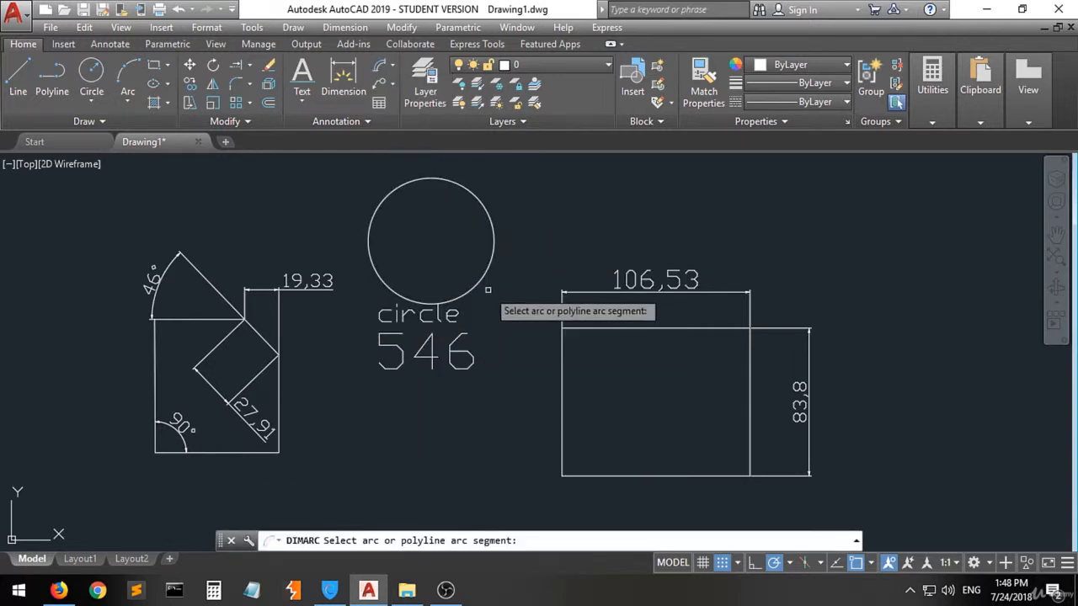
pyautogui.click(487, 208)
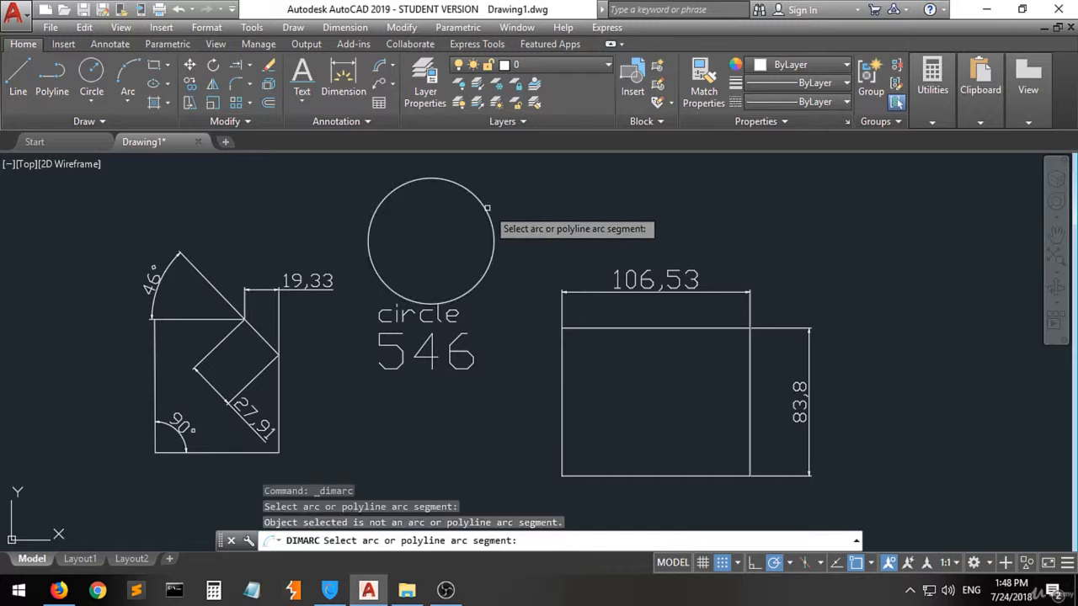
pyautogui.click(487, 208)
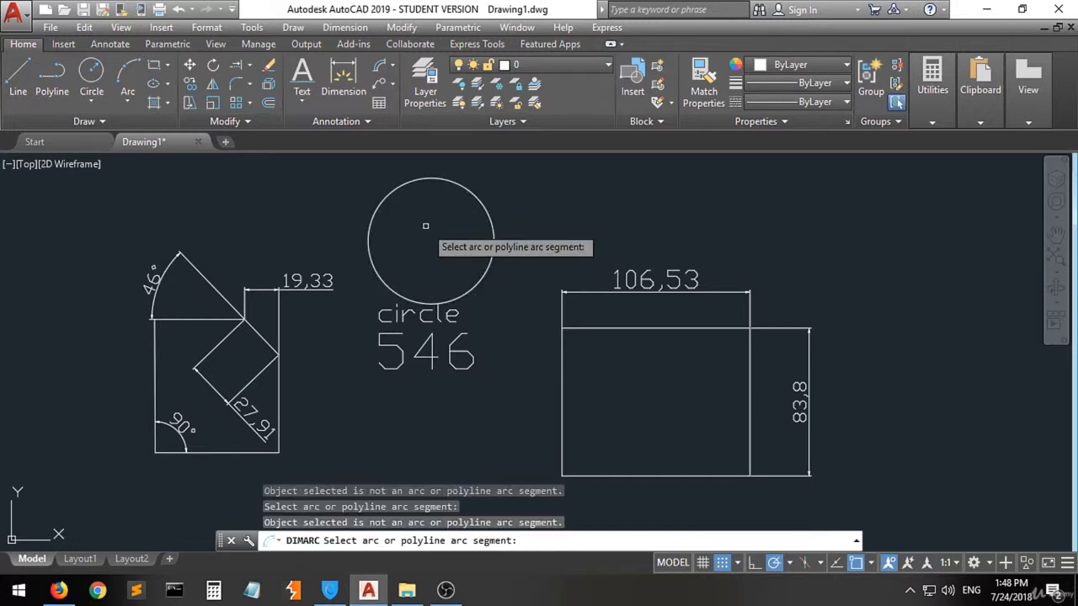
pyautogui.click(480, 193)
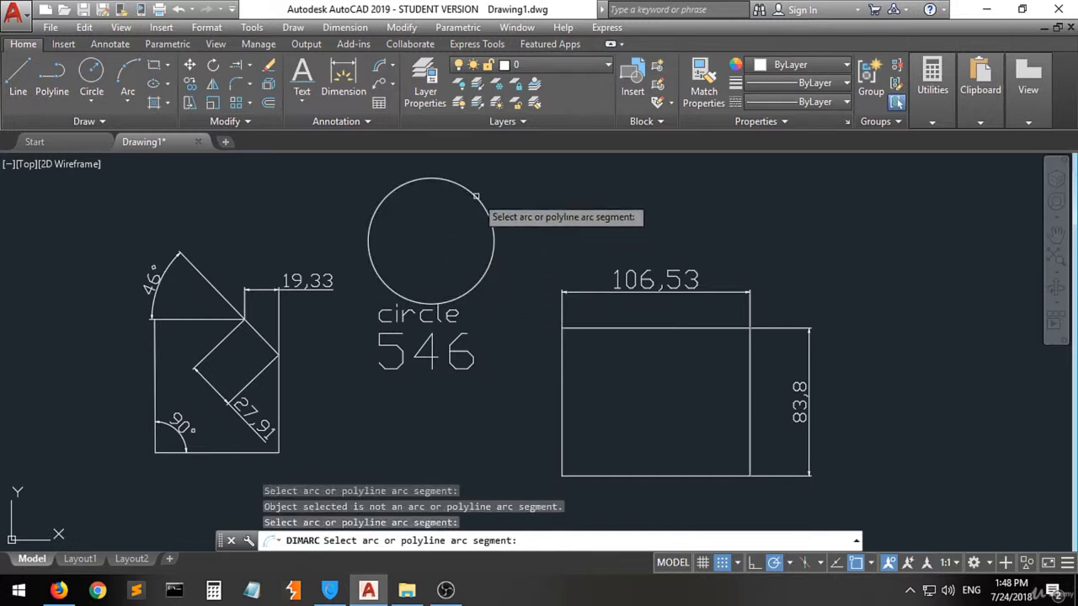
pyautogui.click(475, 195)
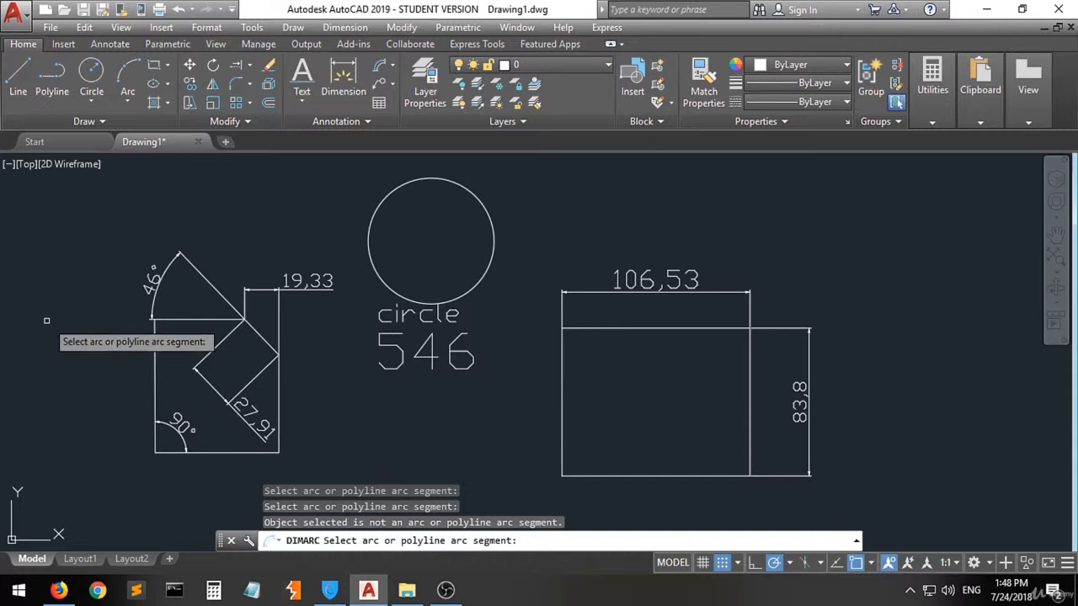
pyautogui.press('Escape')
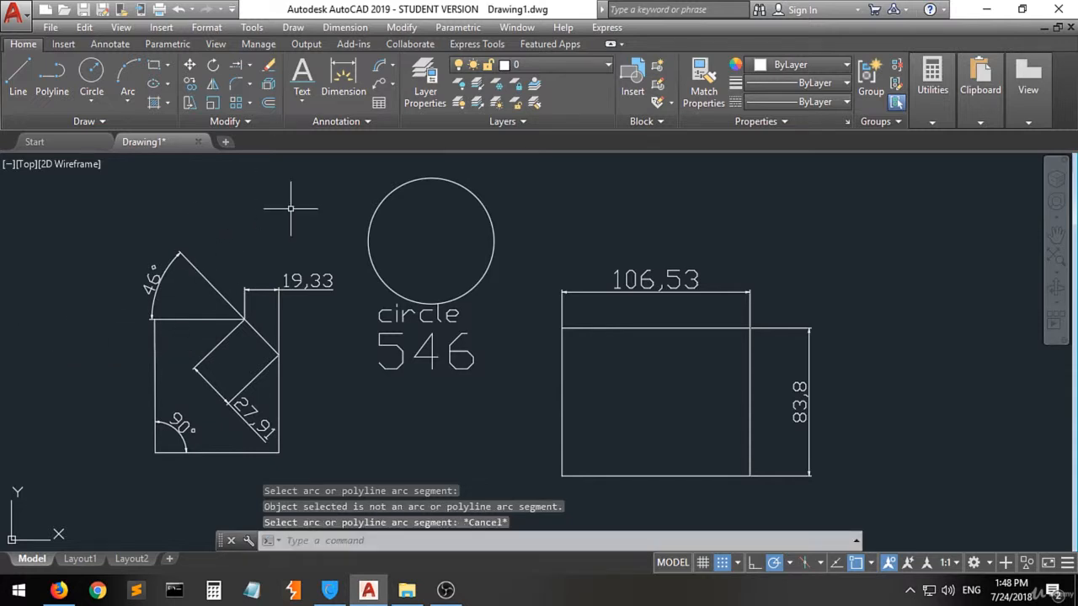
# Step: Fillet the upper-left corner of the large right rectangle with a radius of 10
pyautogui.click(240, 87)
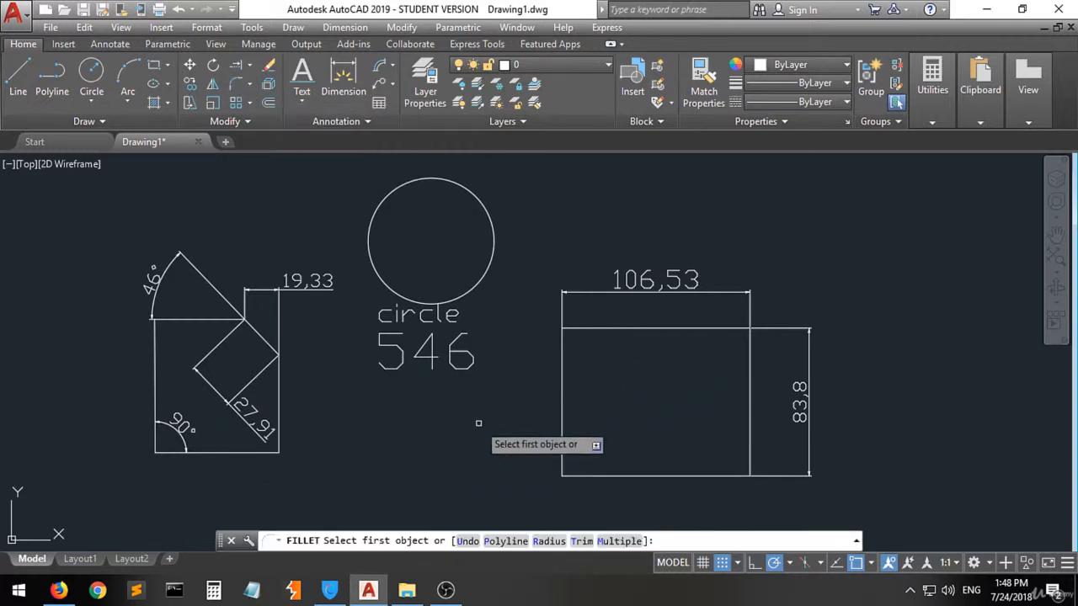
pyautogui.write('r')
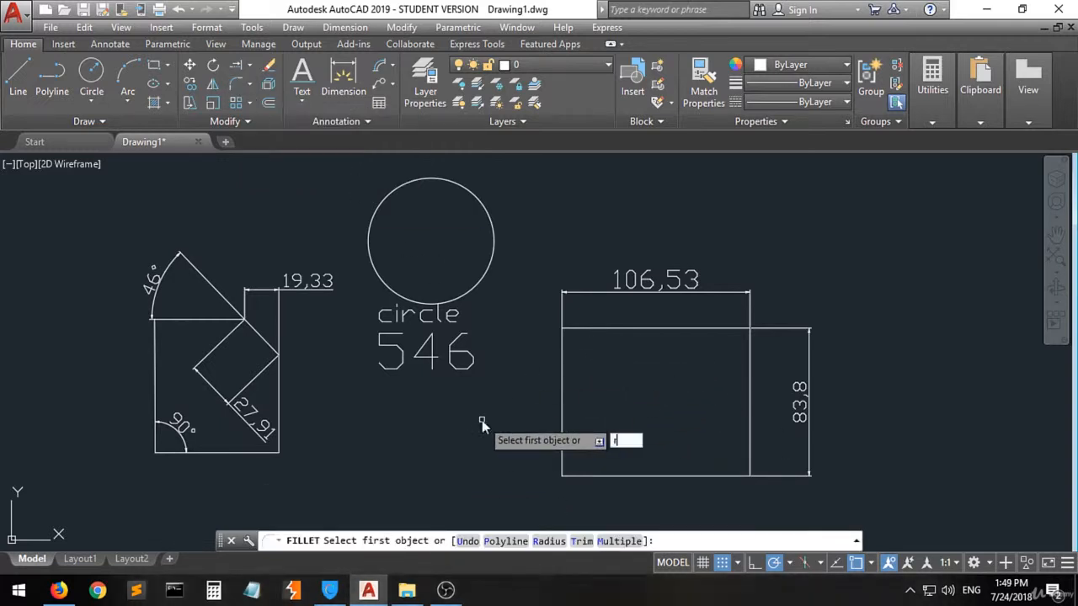
pyautogui.press('Return')
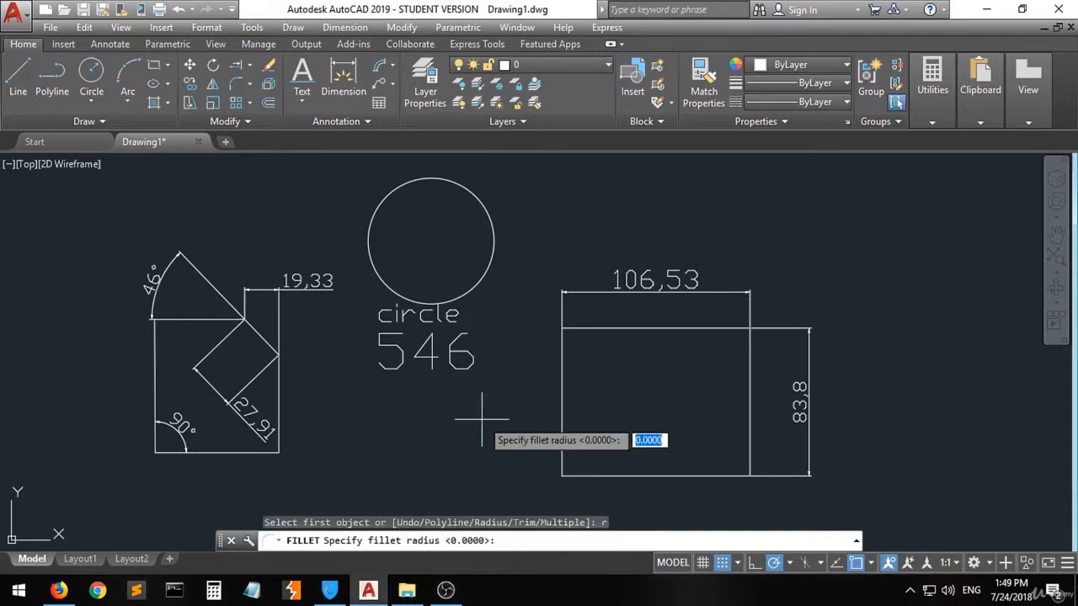
pyautogui.write('10')
pyautogui.press('Return')
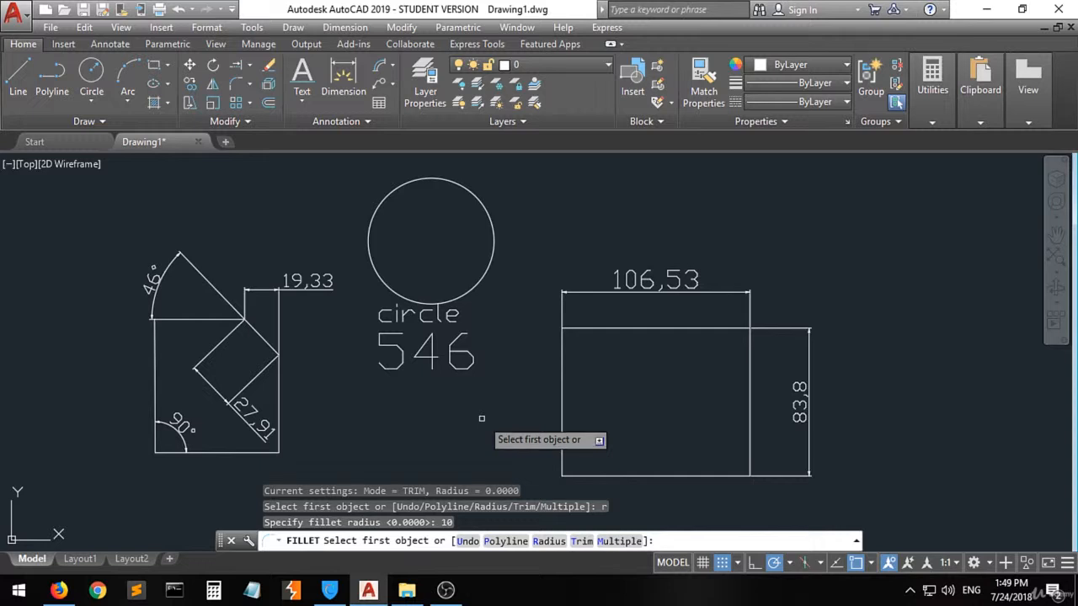
pyautogui.click(594, 329)
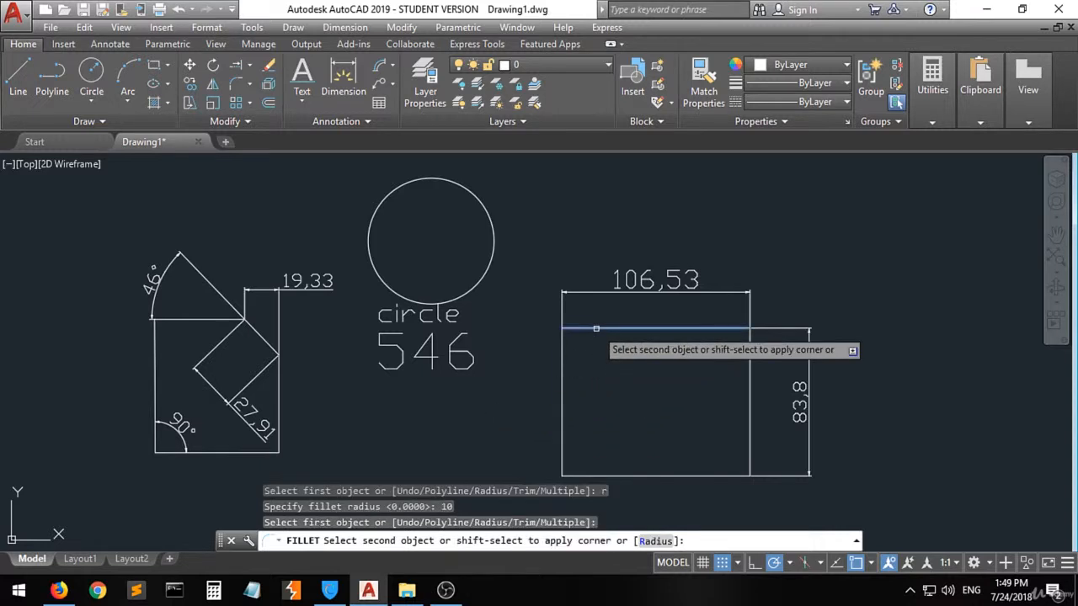
pyautogui.click(562, 363)
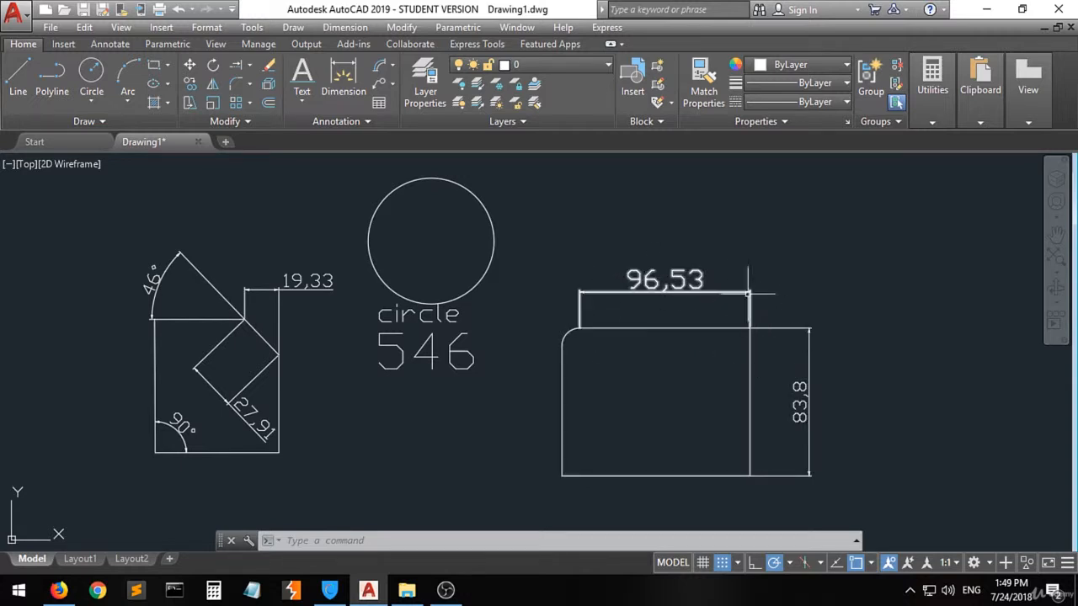
# Step: Stretch the left origin of the right rectangle's horizontal dimension to the fillet's lower endpoint on the left edge, and deselect it
pyautogui.click(578, 317)
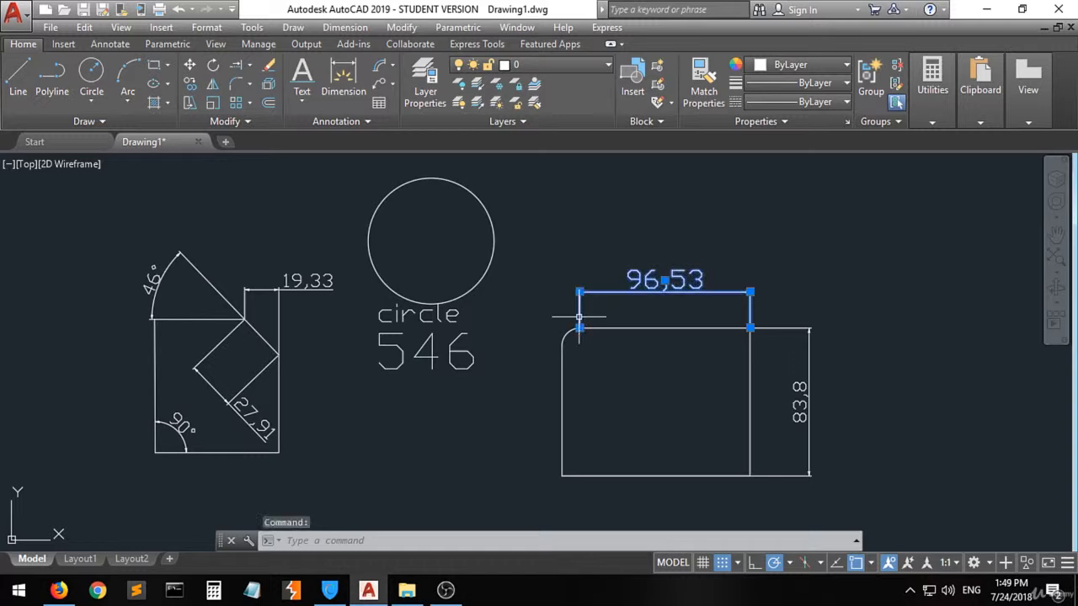
pyautogui.click(579, 328)
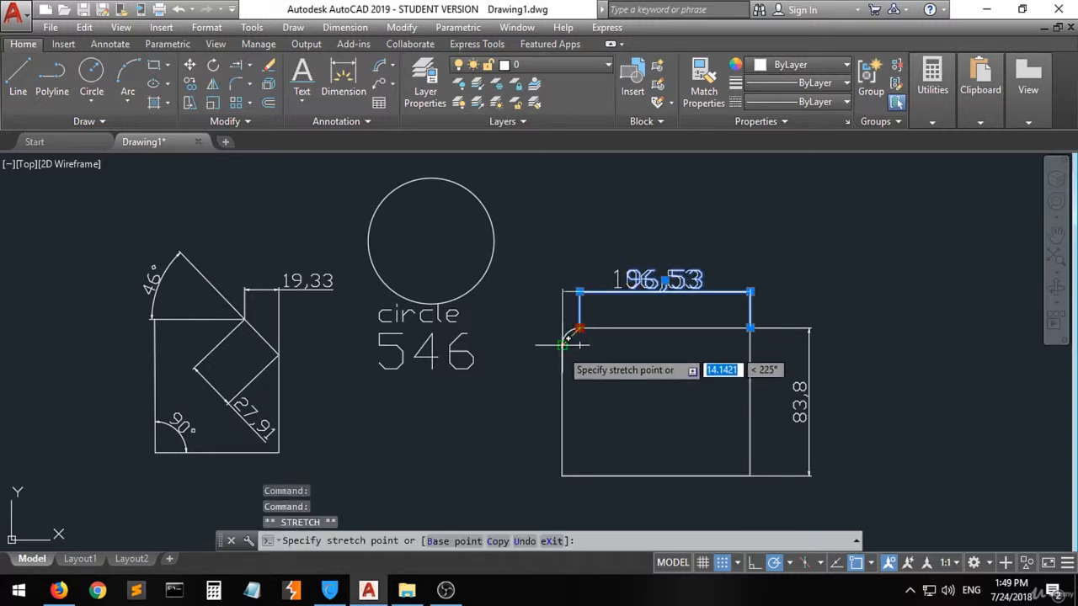
pyautogui.click(563, 345)
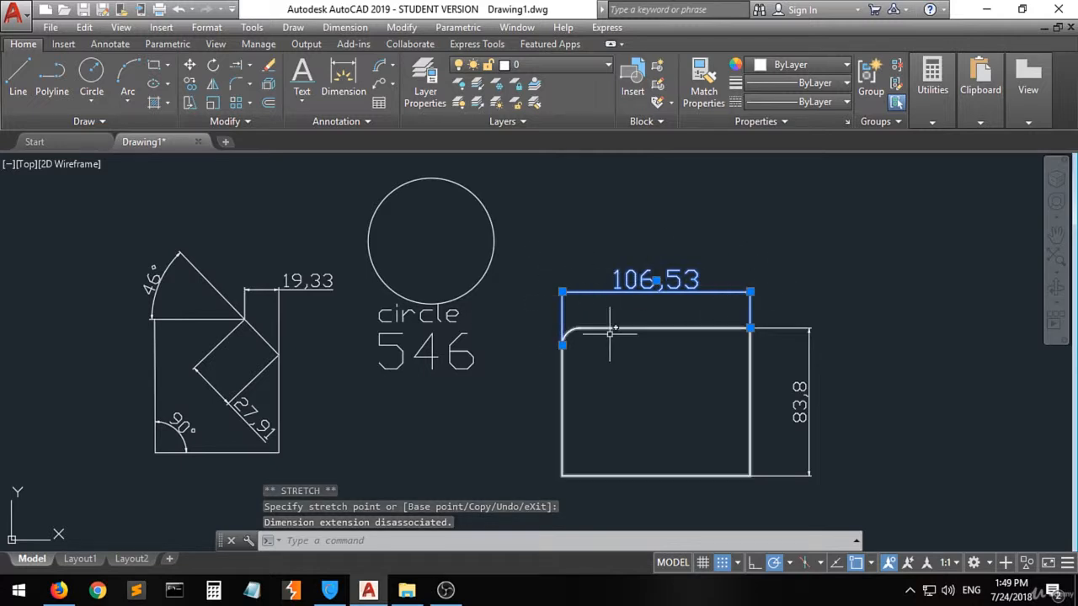
pyautogui.press('Escape')
pyautogui.press('Escape')
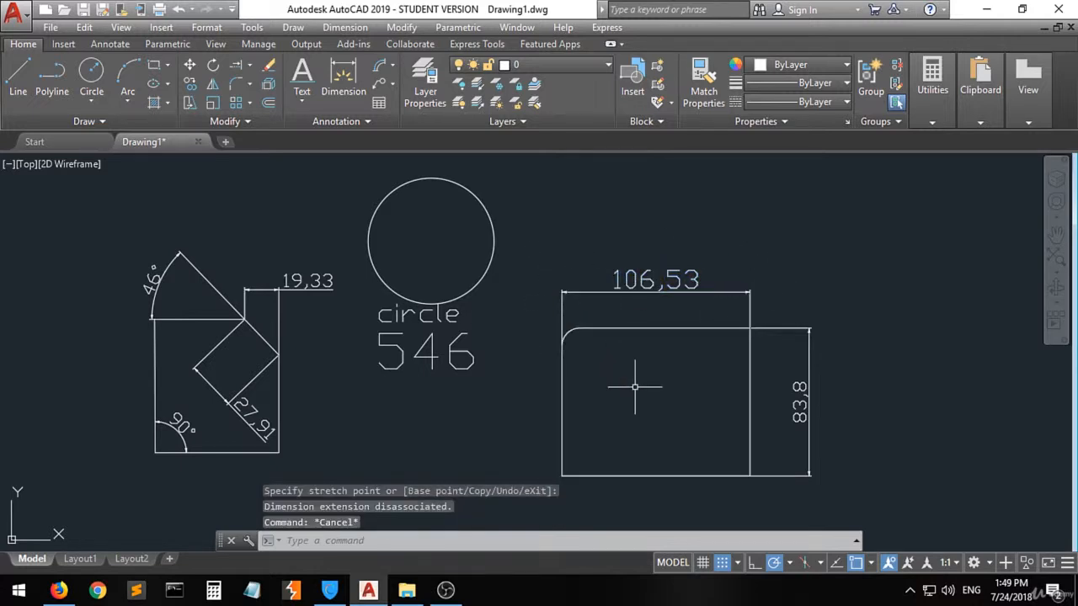
# Step: Add an arc length dimension to the right rectangle's filleted corner, placing its dimension line on the arc
pyautogui.click(379, 70)
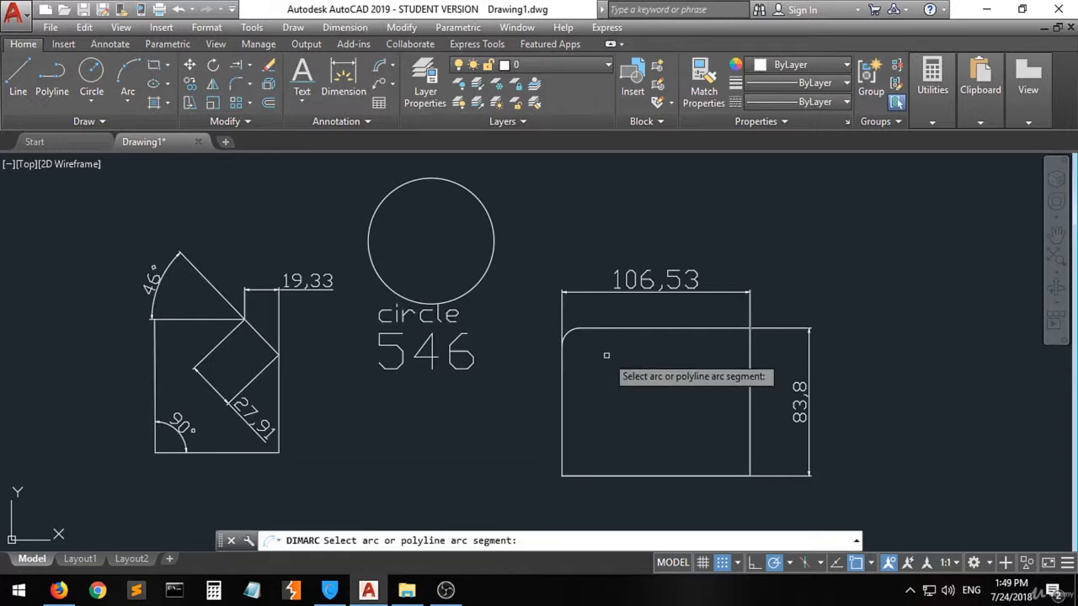
pyautogui.scroll(4, 565, 334)
pyautogui.click(567, 333)
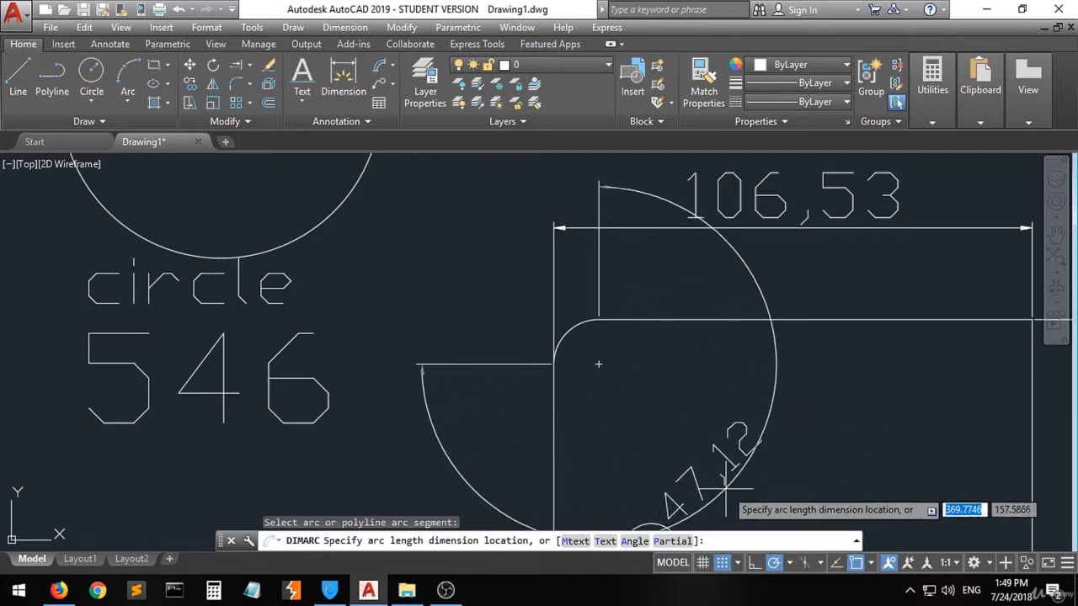
pyautogui.click(568, 334)
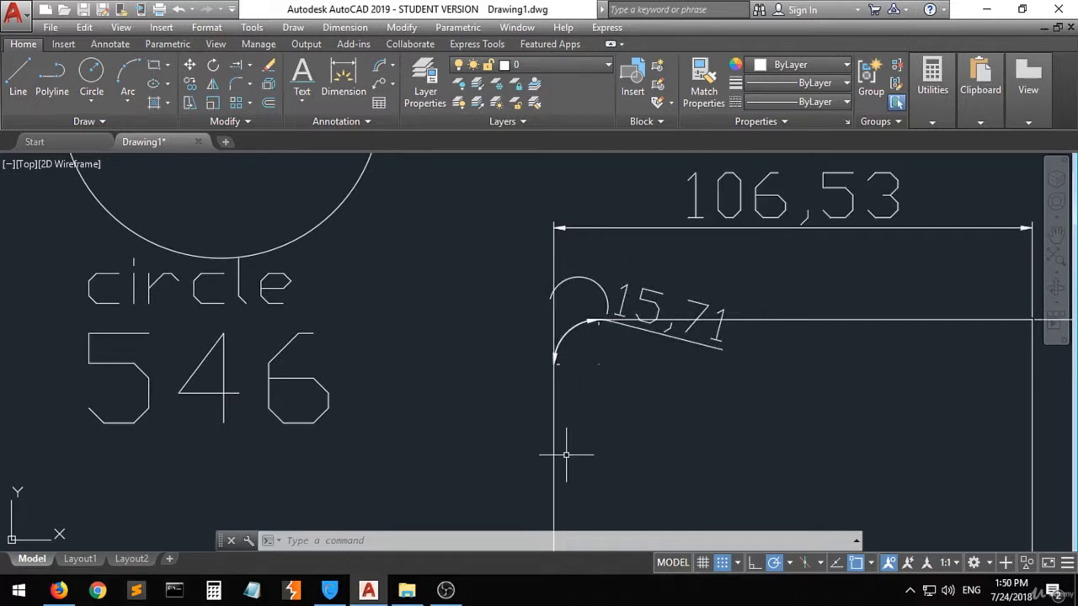
# Step: Add a radius dimension to the circle, placing its text outside the circle on the right
pyautogui.scroll(1, 592, 345)
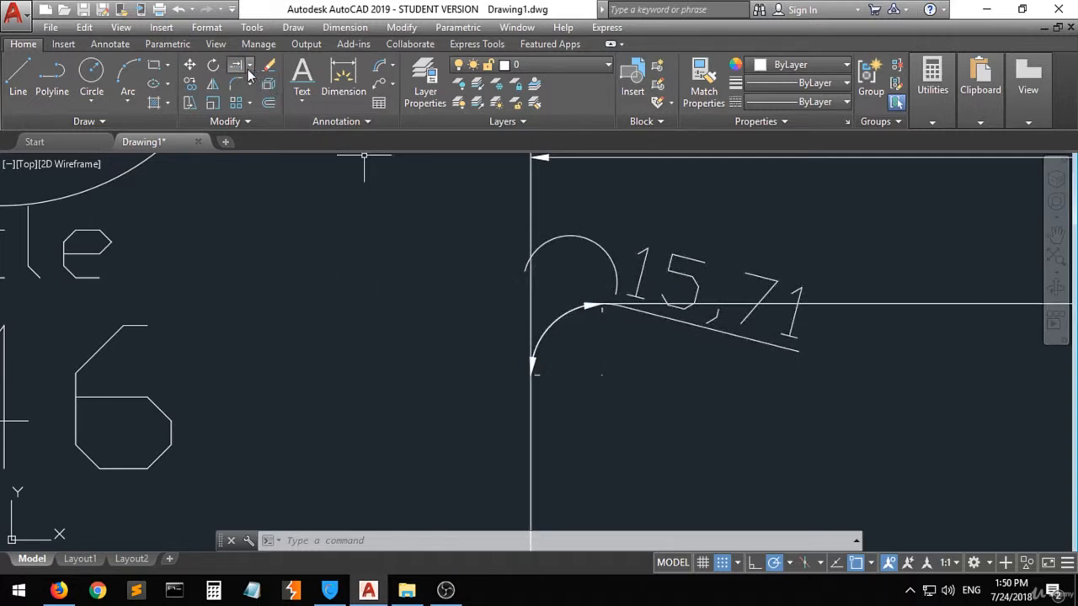
pyautogui.scroll(-6, 308, 247)
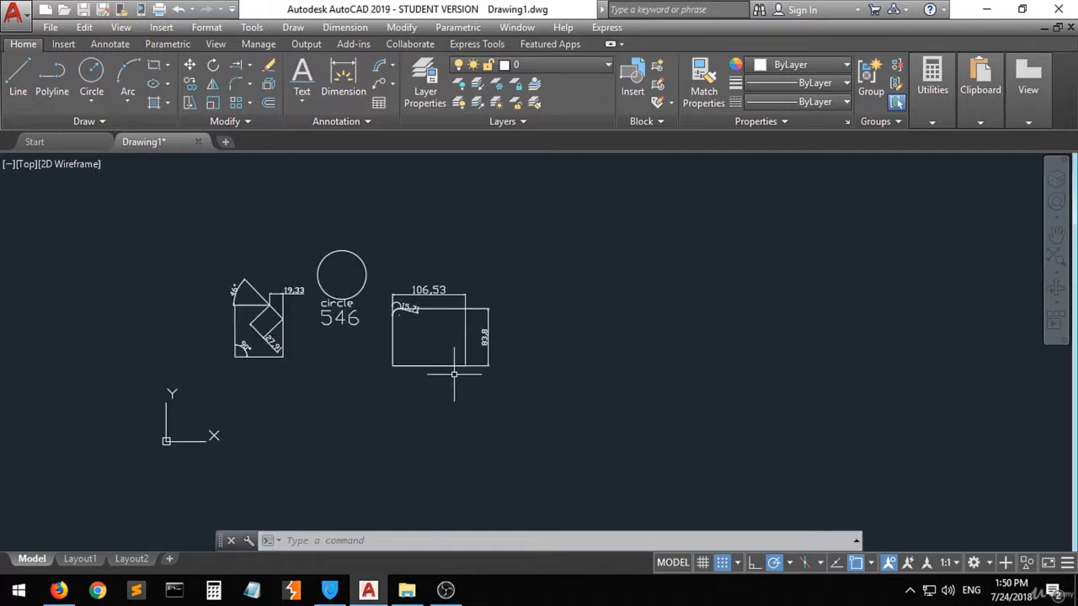
pyautogui.scroll(2, 358, 306)
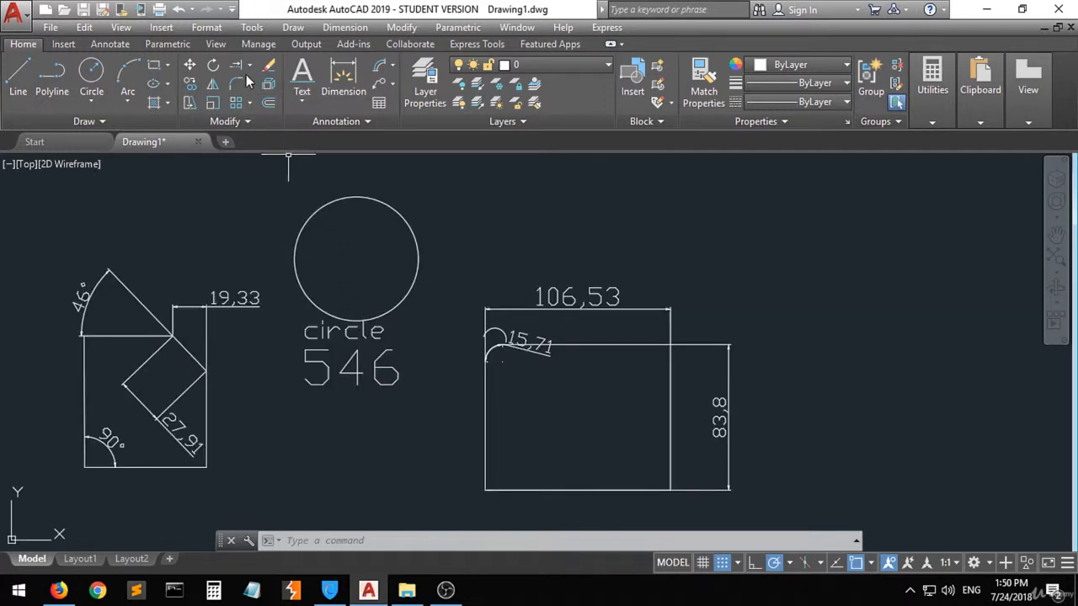
pyautogui.click(393, 68)
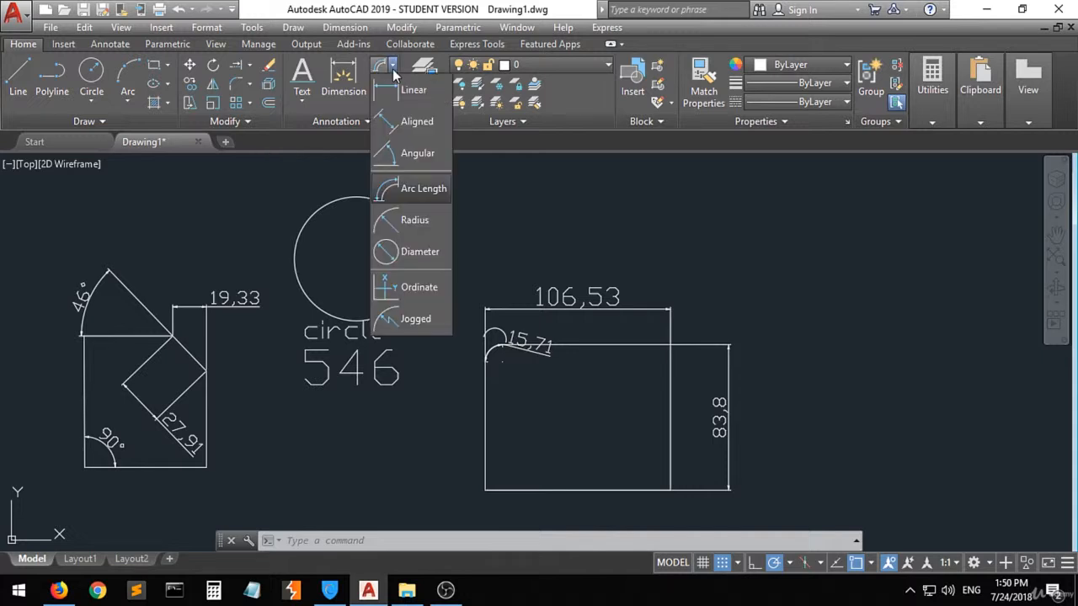
pyautogui.click(415, 223)
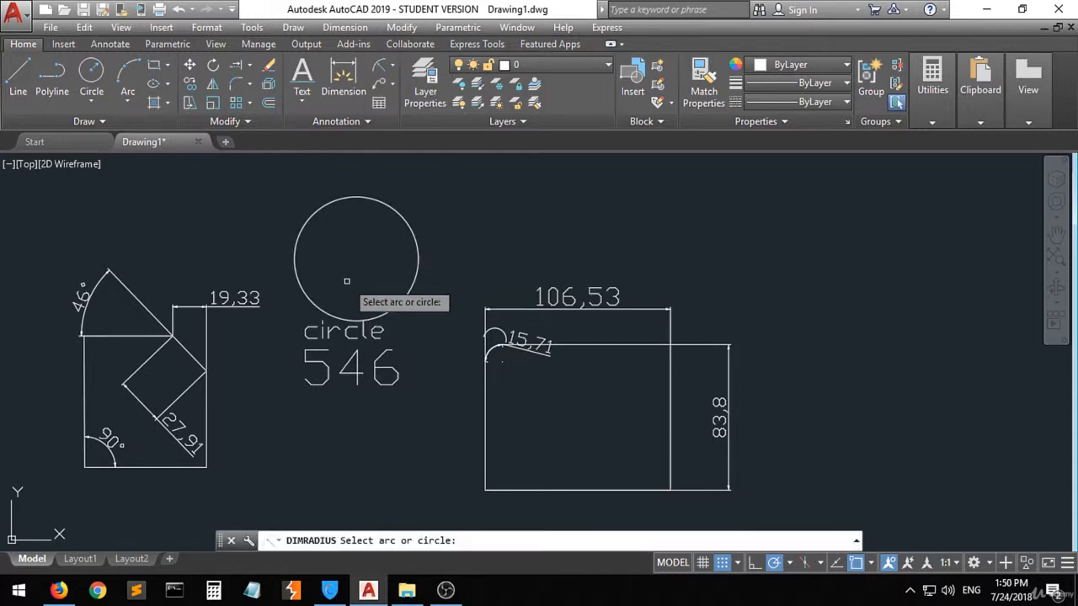
pyautogui.click(414, 278)
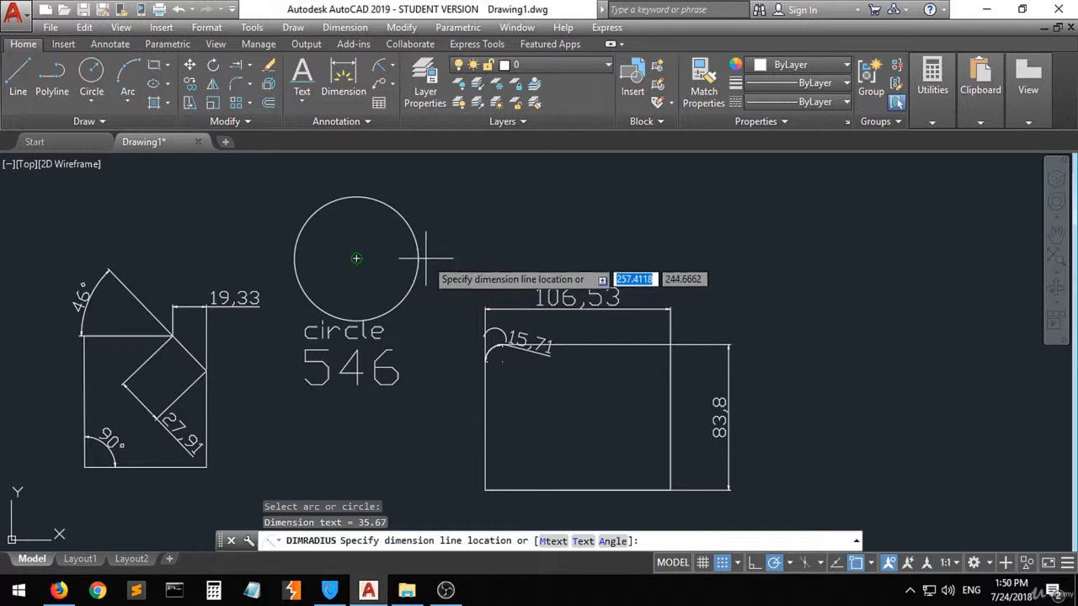
pyautogui.click(466, 245)
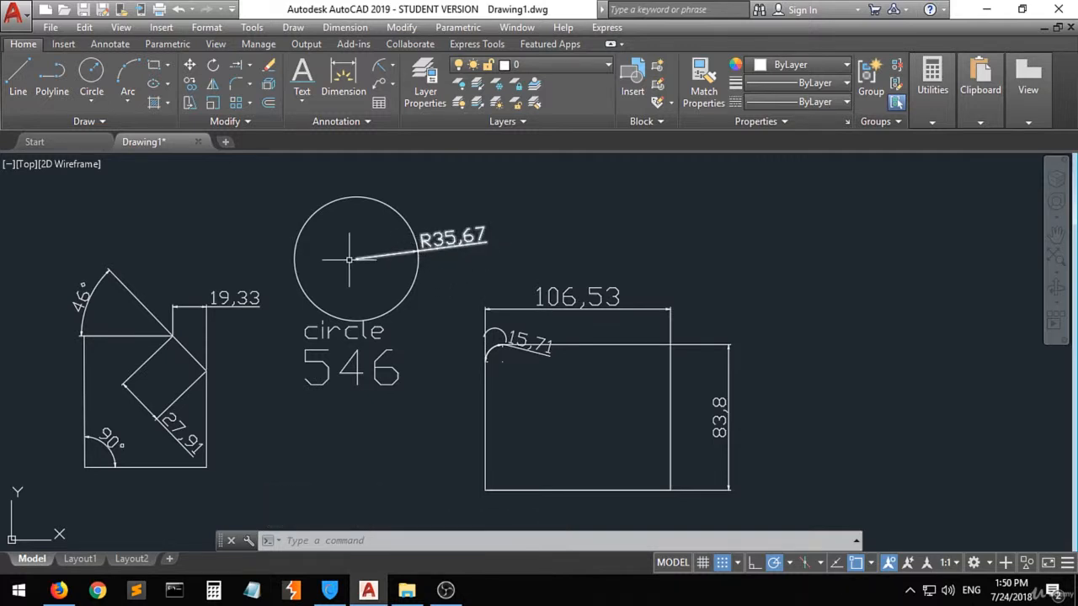
# Step: Add a diameter dimension to the circle, with its dimension line running horizontally through the center
pyautogui.click(393, 72)
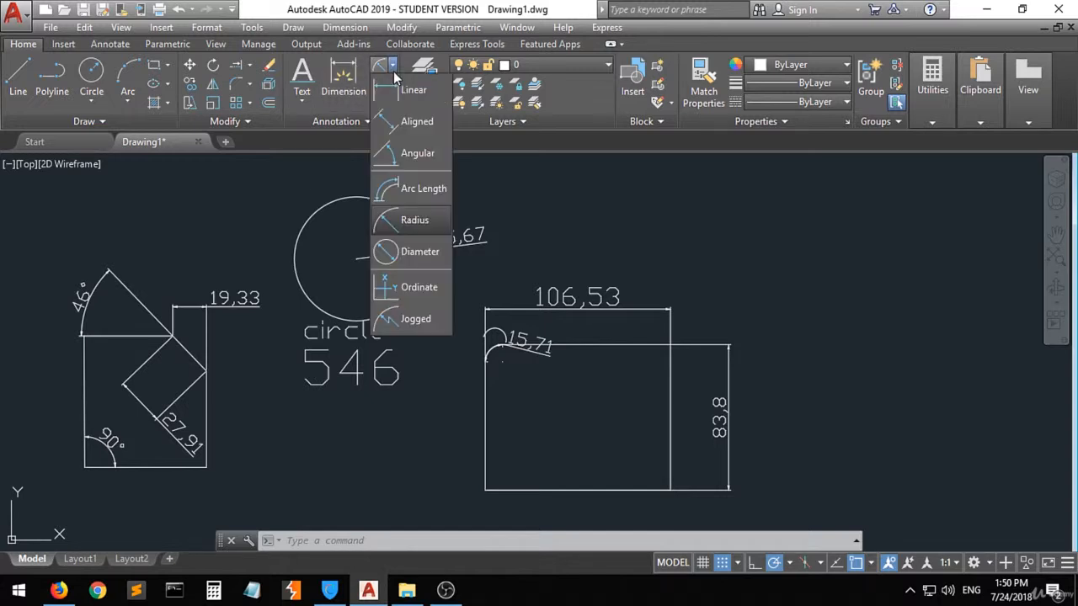
pyautogui.click(426, 254)
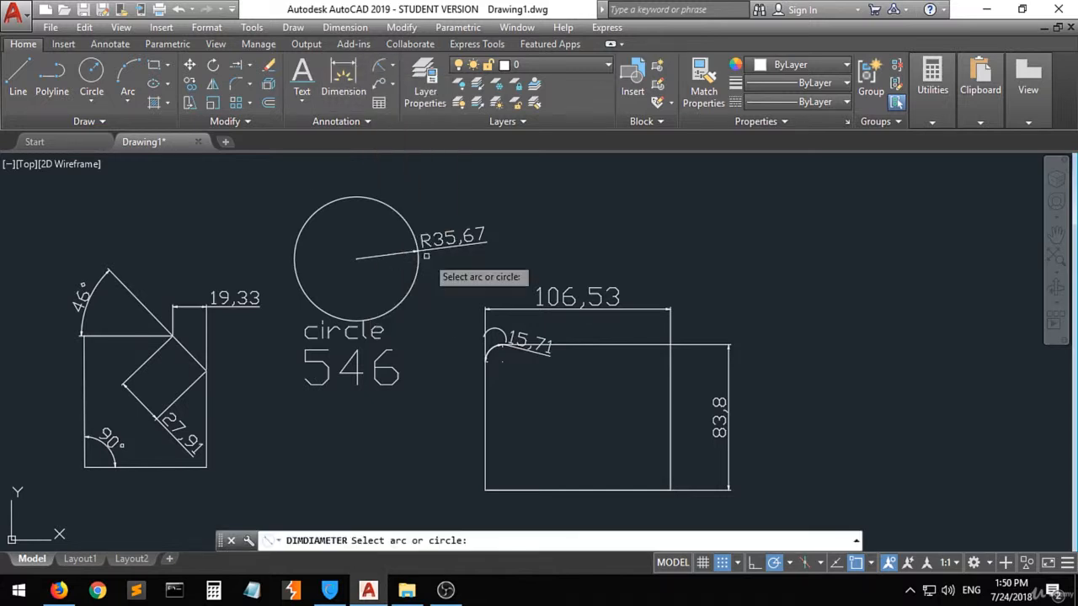
pyautogui.click(305, 293)
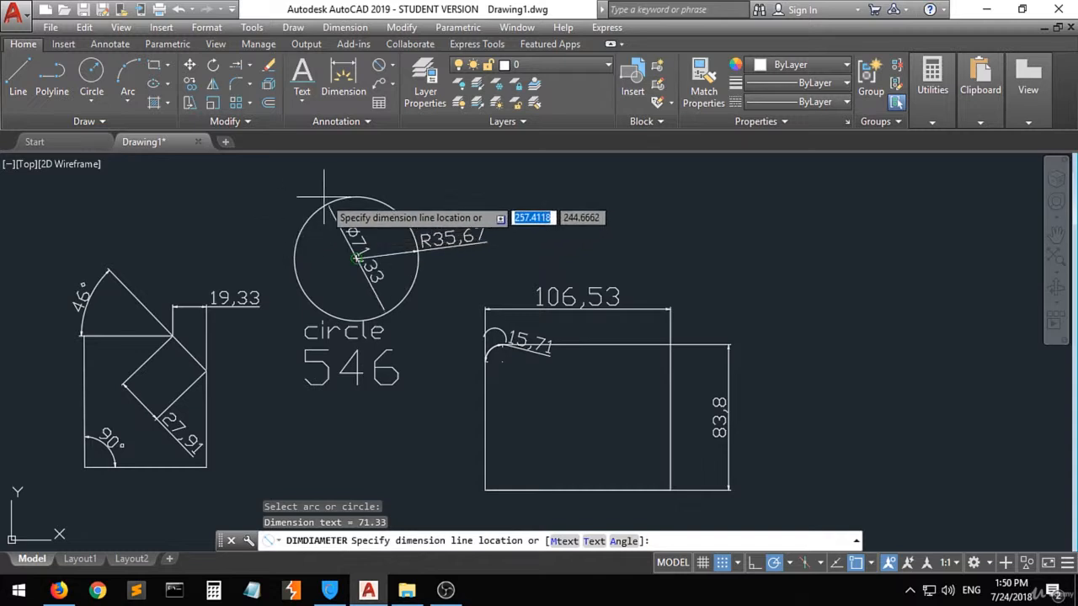
pyautogui.click(298, 279)
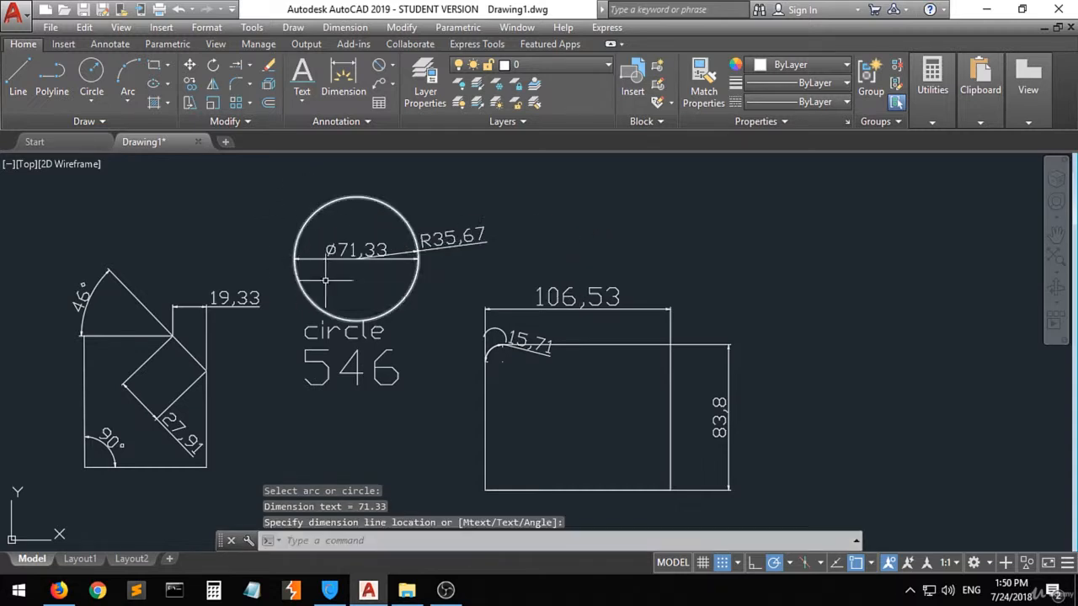
# Step: Add an ordinate dimension for the right rectangle's lower-left corner, placing the leader endpoint inside the rectangle
pyautogui.scroll(4, 334, 247)
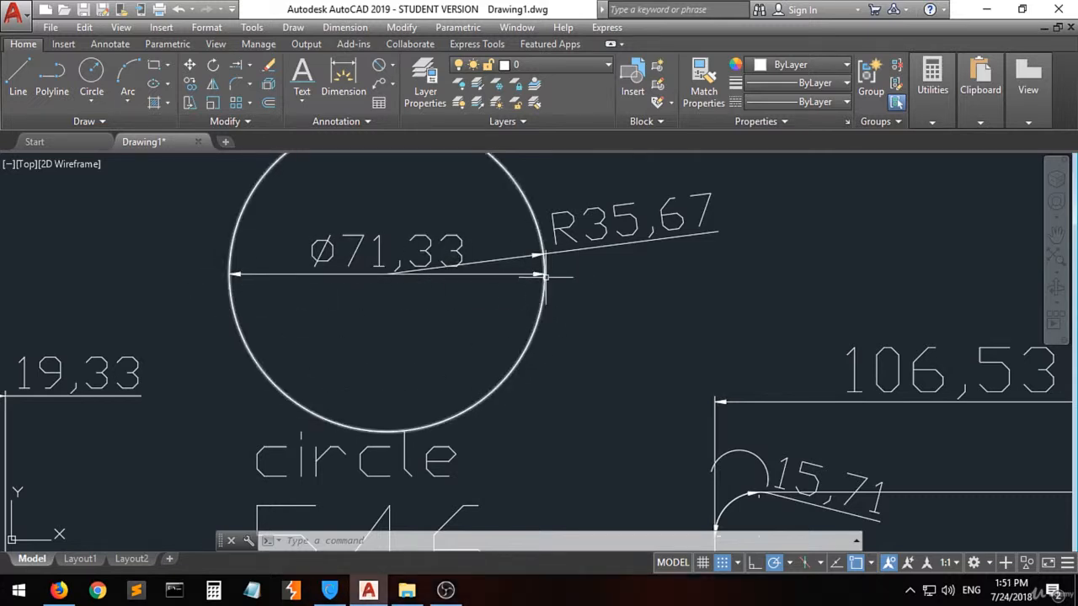
pyautogui.scroll(-3, 313, 291)
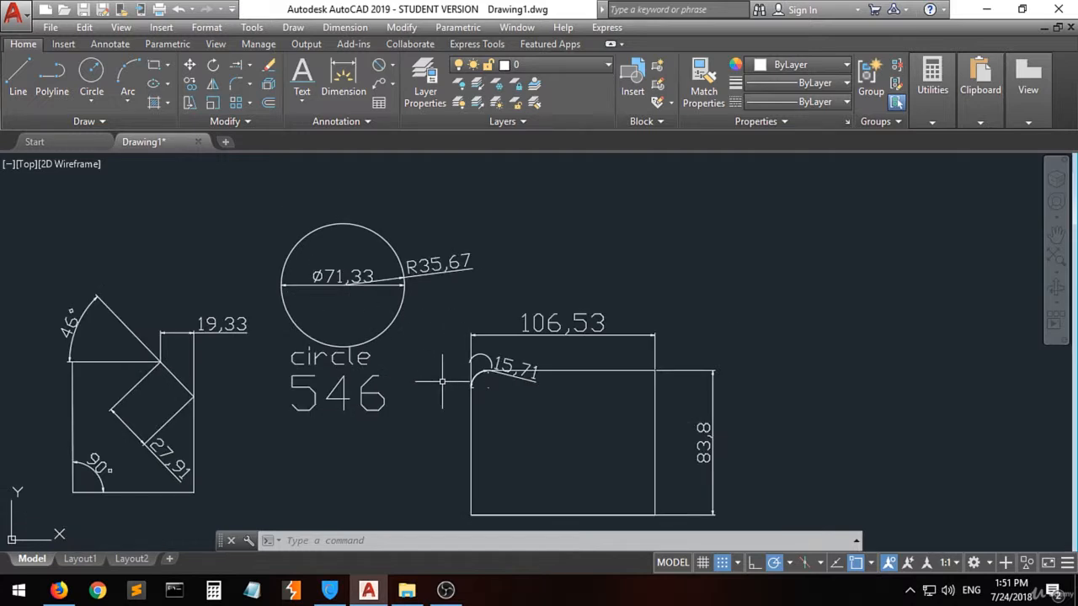
pyautogui.click(391, 67)
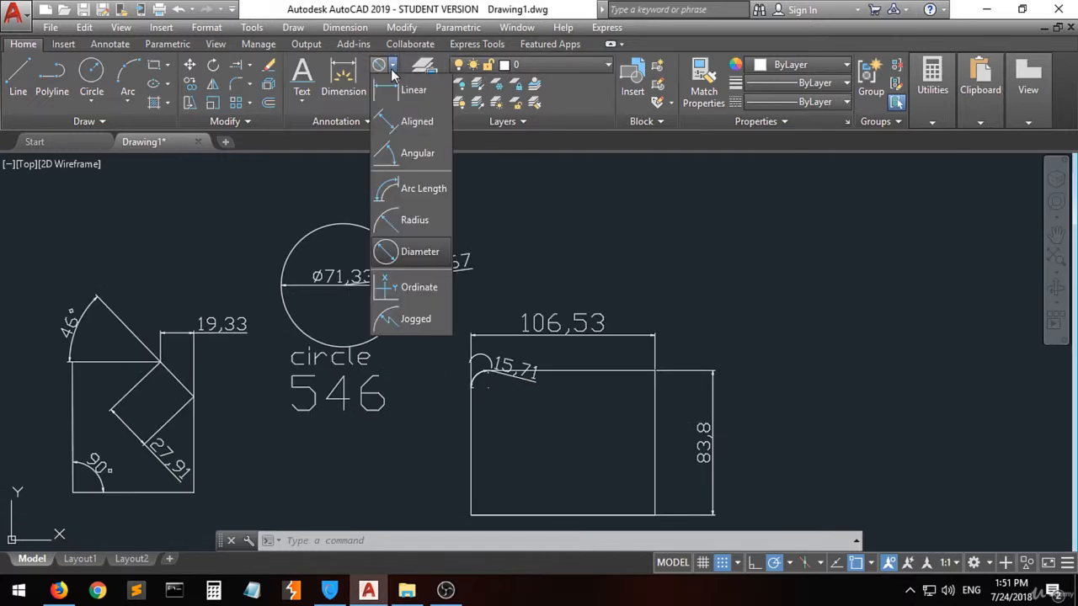
pyautogui.click(428, 297)
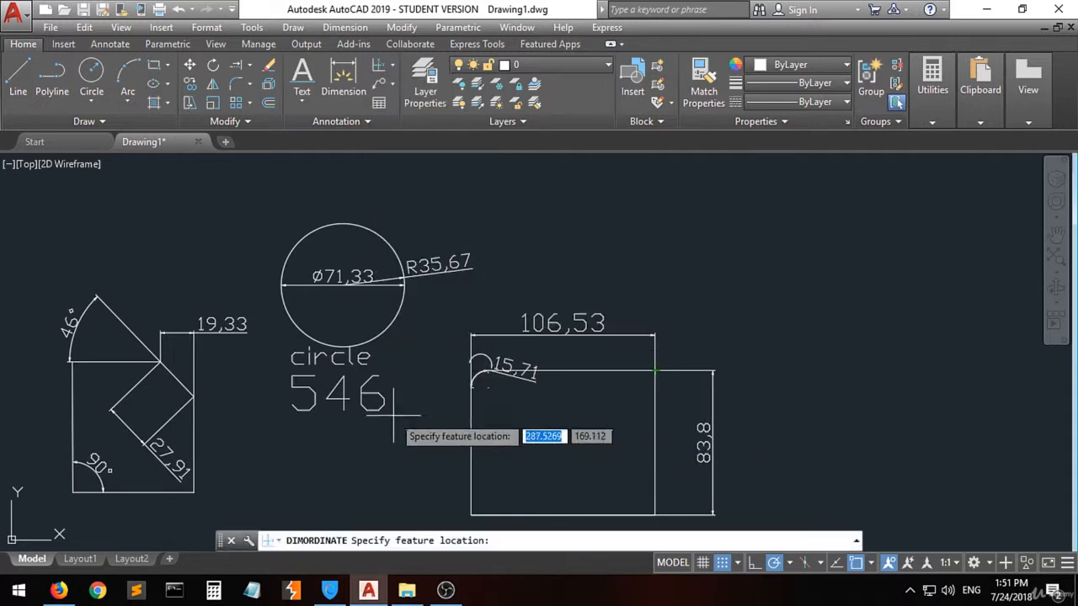
pyautogui.scroll(-3, 421, 409)
pyautogui.scroll(6, 459, 433)
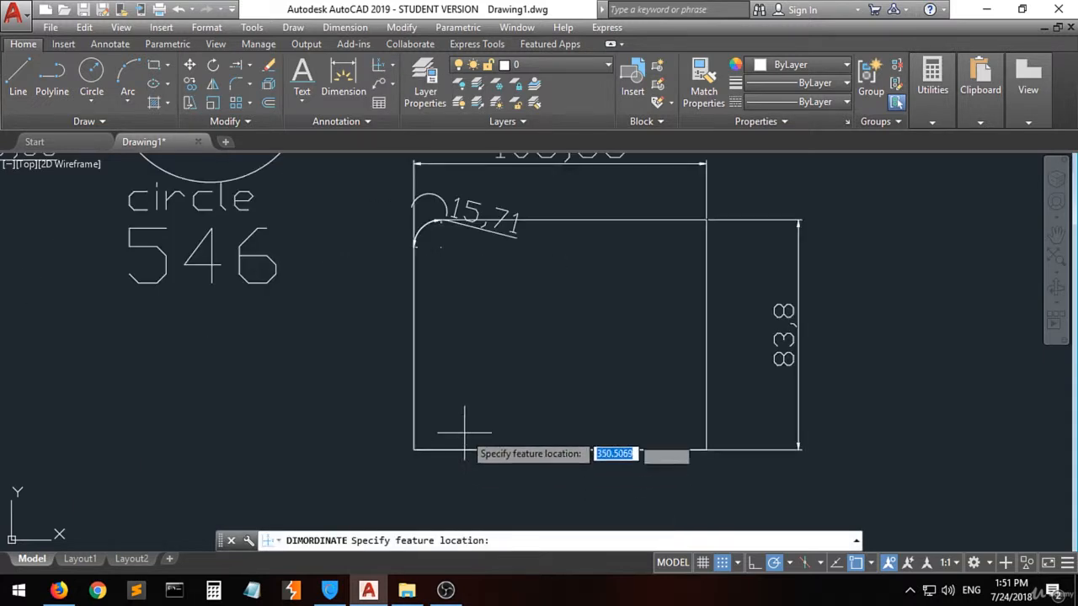
pyautogui.click(414, 449)
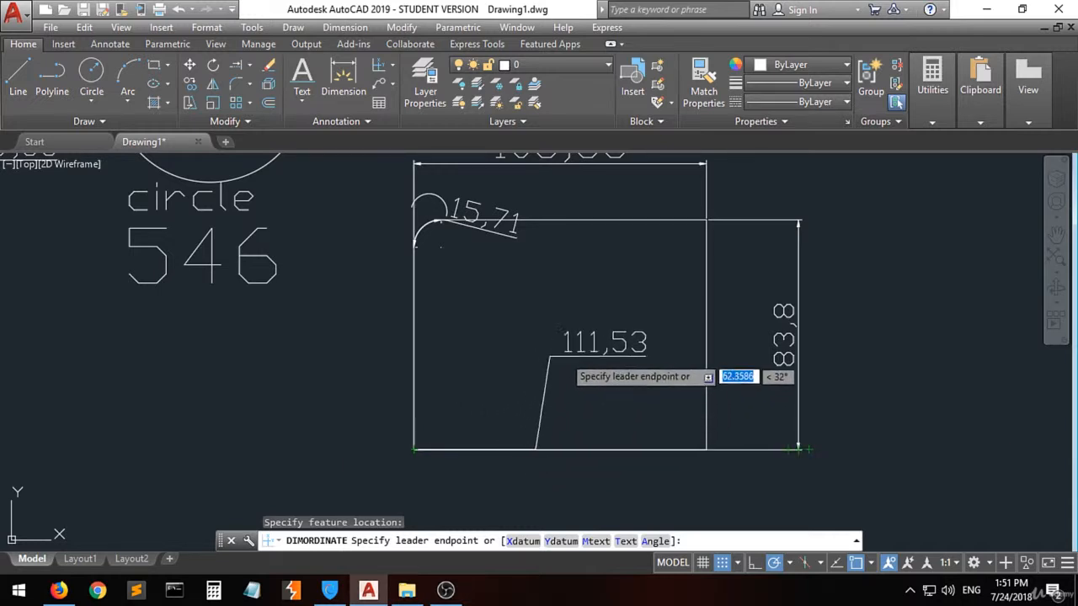
pyautogui.click(546, 330)
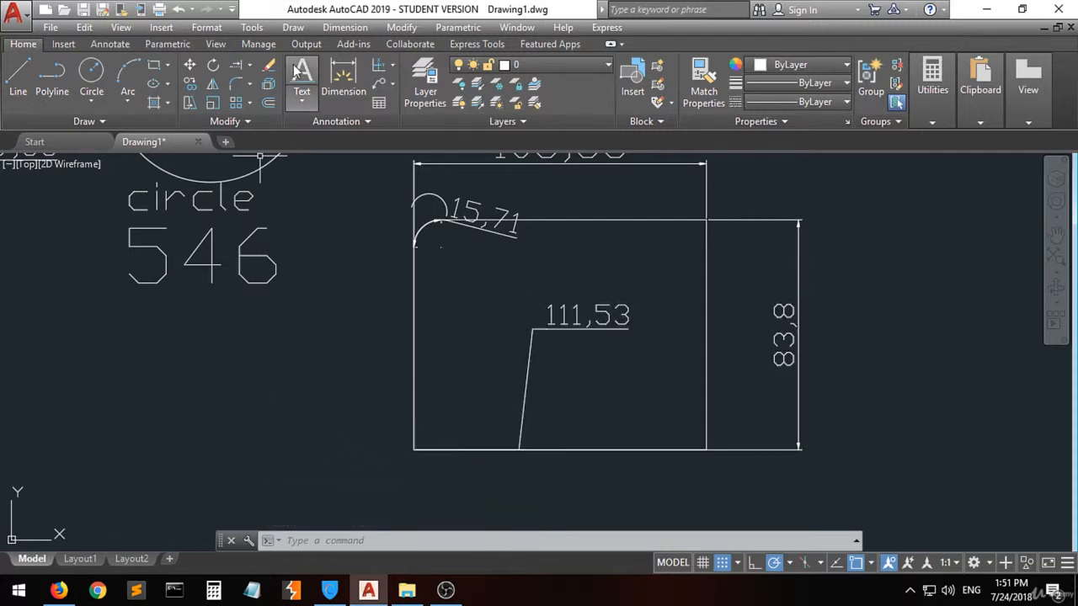
# Step: Add an ordinate dimension for the left rectangle's lower-right corner, placing the leader endpoint below and right of the corner
pyautogui.click(393, 72)
pyautogui.click(421, 351)
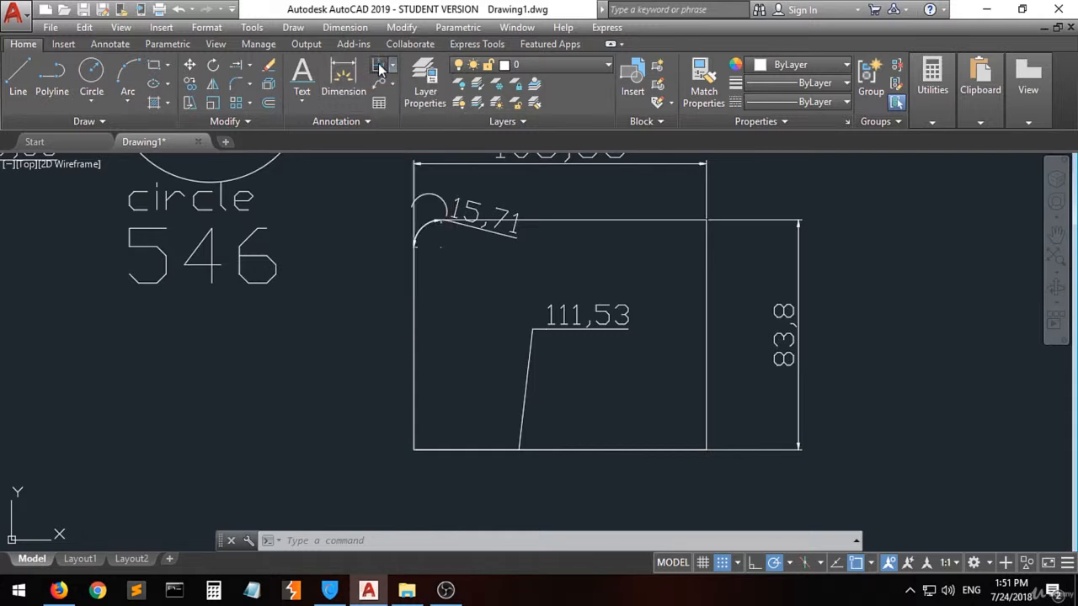
pyautogui.scroll(-3, 399, 330)
pyautogui.scroll(4, 306, 362)
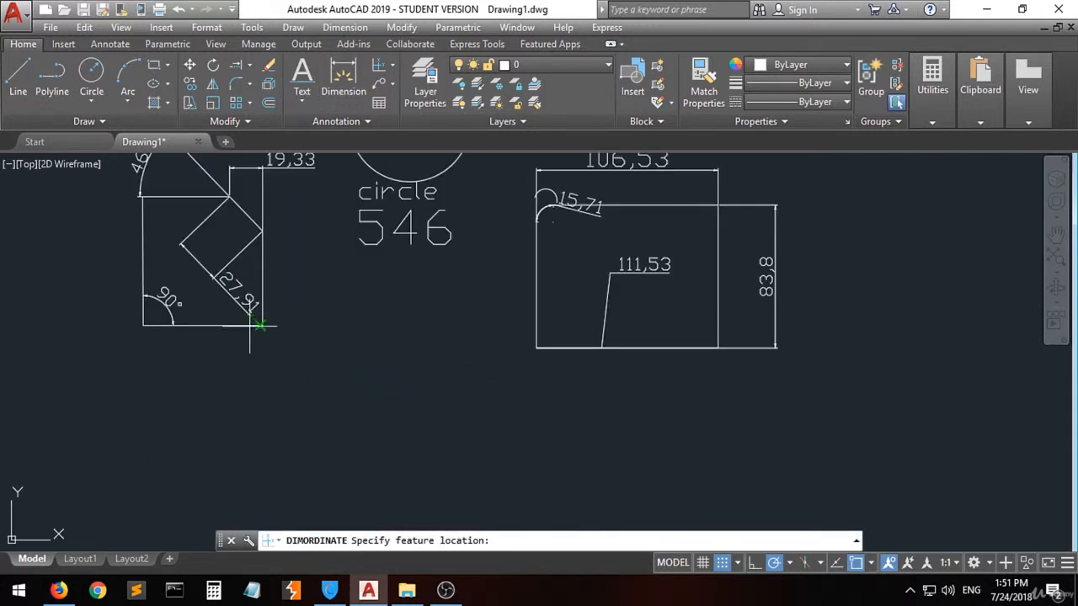
pyautogui.click(263, 325)
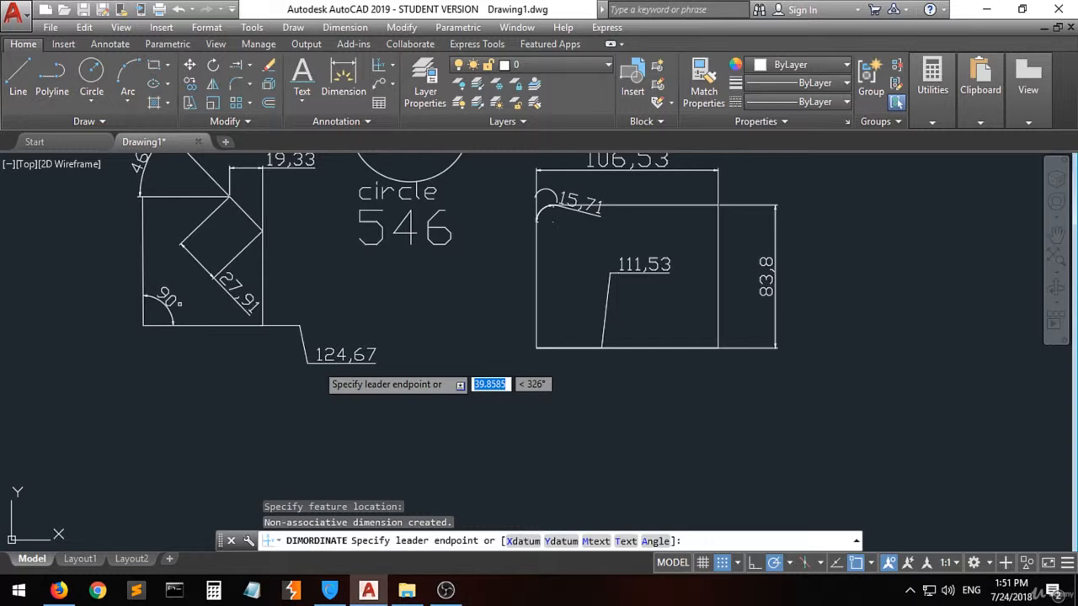
pyautogui.click(307, 364)
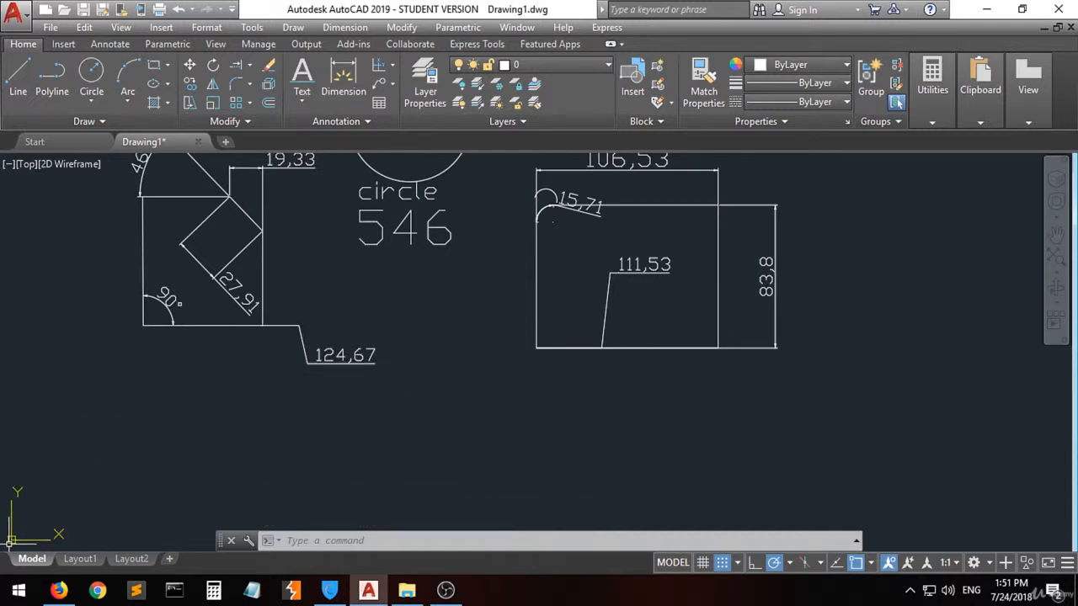
# Step: Add a jogged radius dimension to the circle, with the center override at its center and the dimension line toward the lower left
pyautogui.click(393, 68)
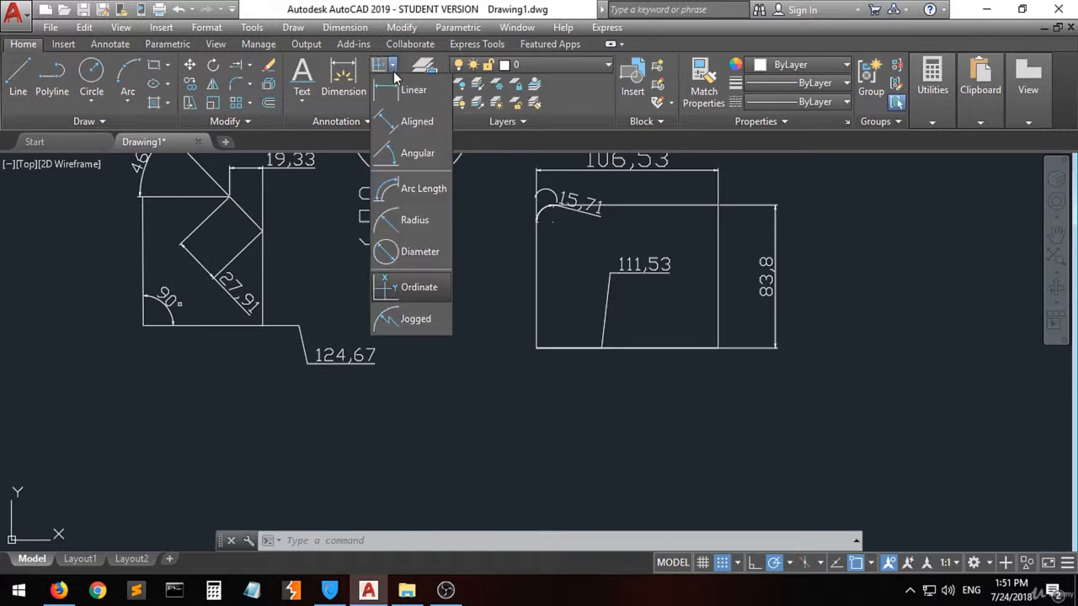
pyautogui.click(416, 319)
pyautogui.scroll(-2, 363, 421)
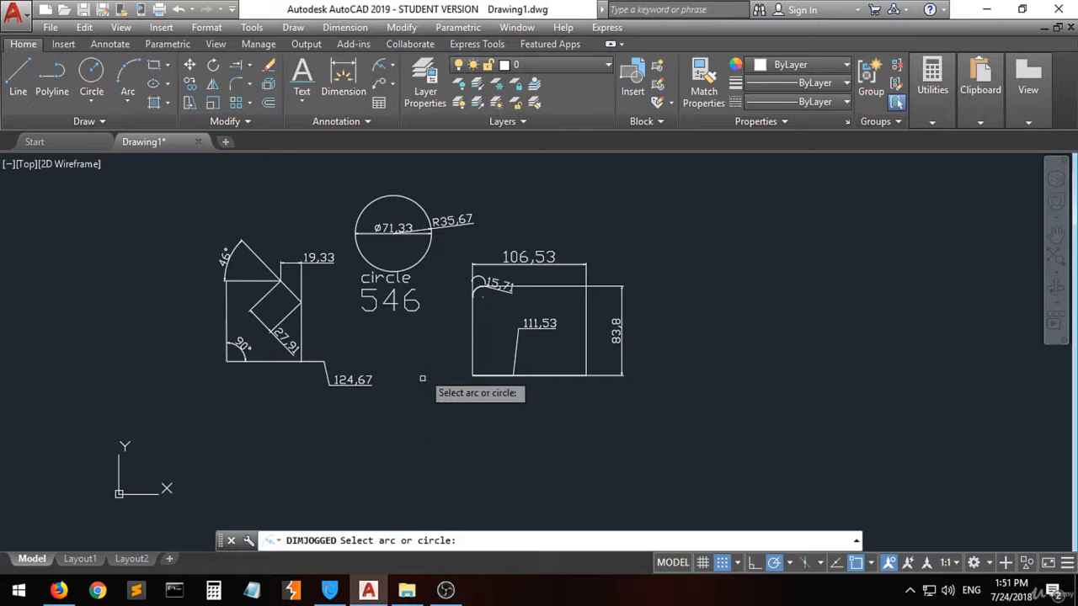
pyautogui.scroll(2, 444, 203)
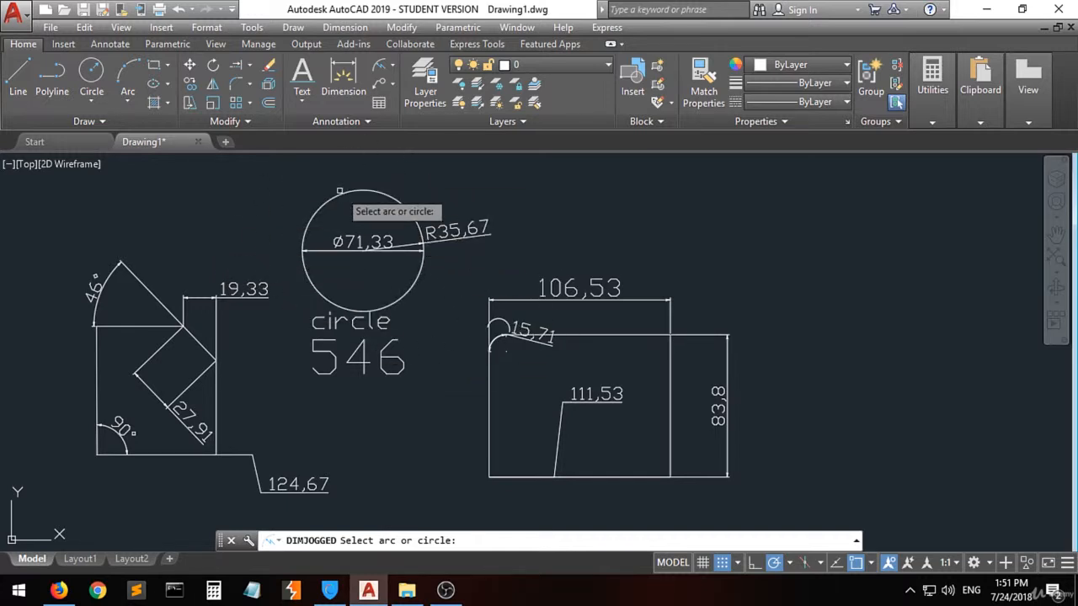
pyautogui.click(381, 195)
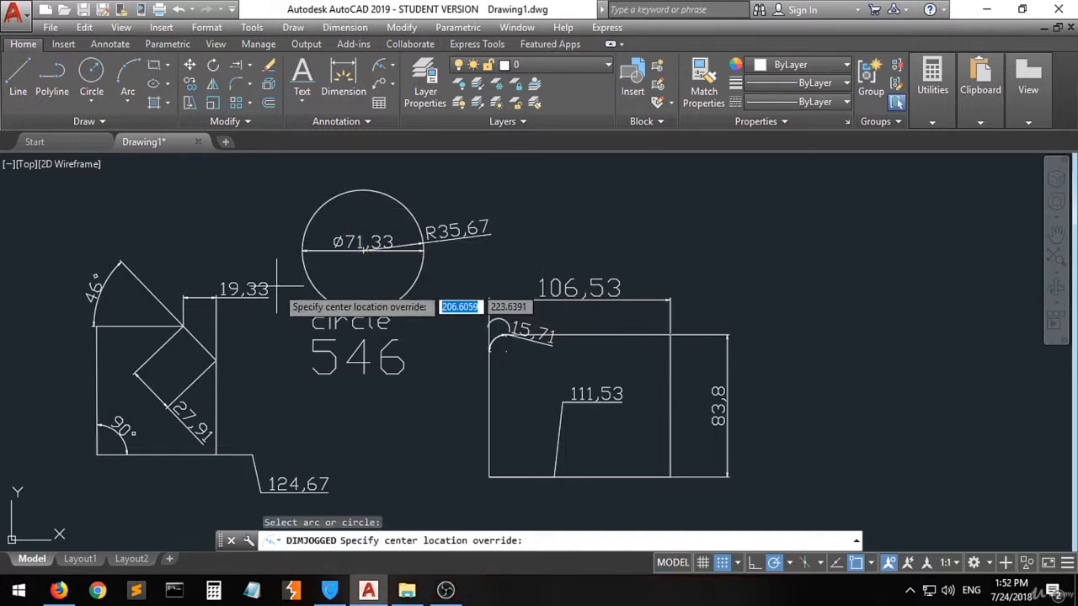
pyautogui.click(364, 249)
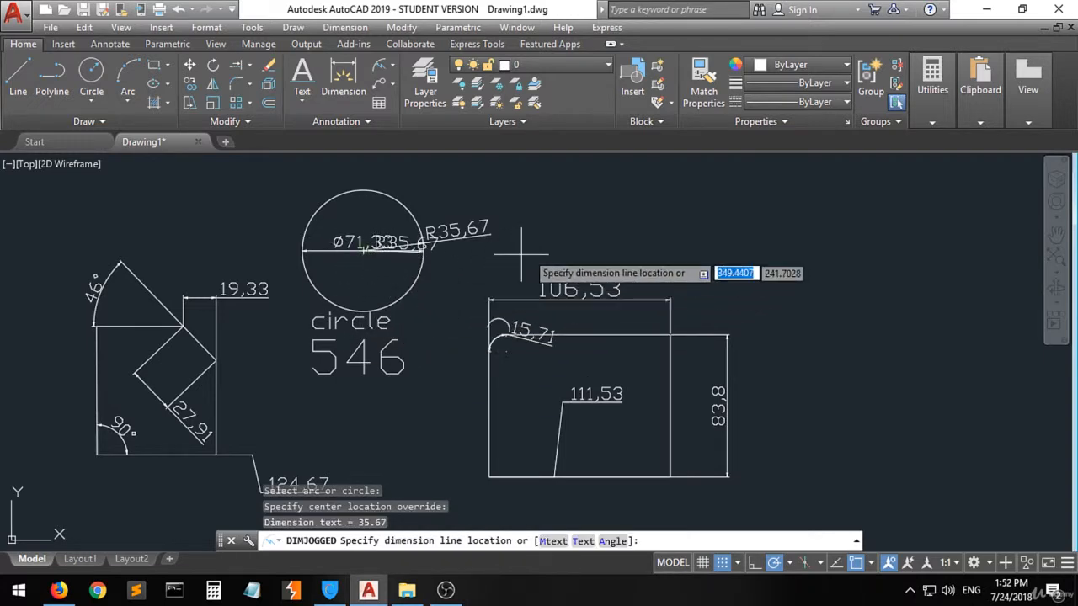
pyautogui.click(297, 308)
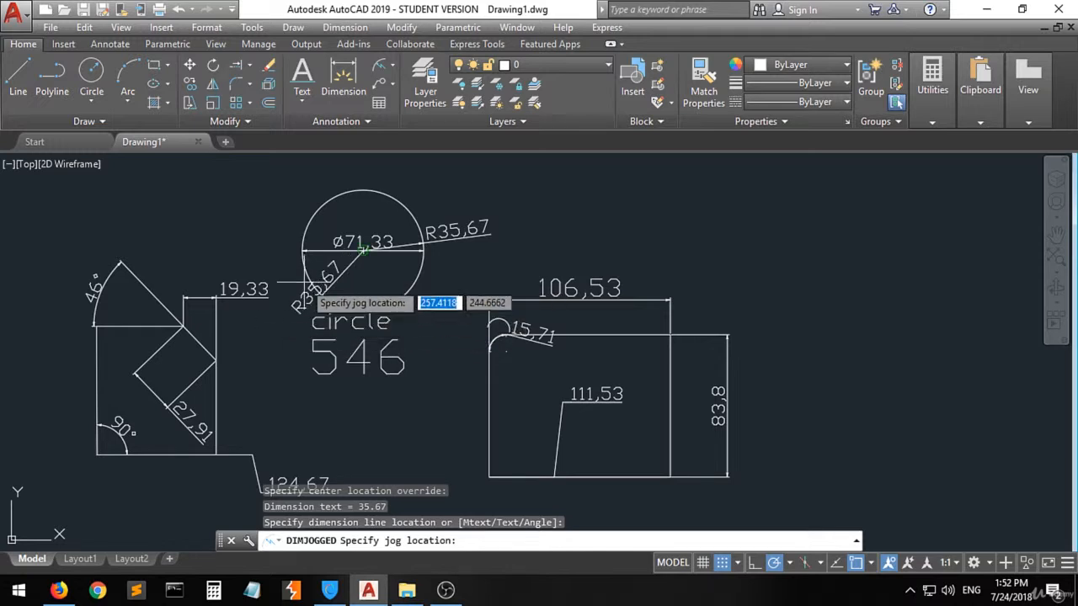
pyautogui.click(332, 268)
pyautogui.scroll(2, 320, 292)
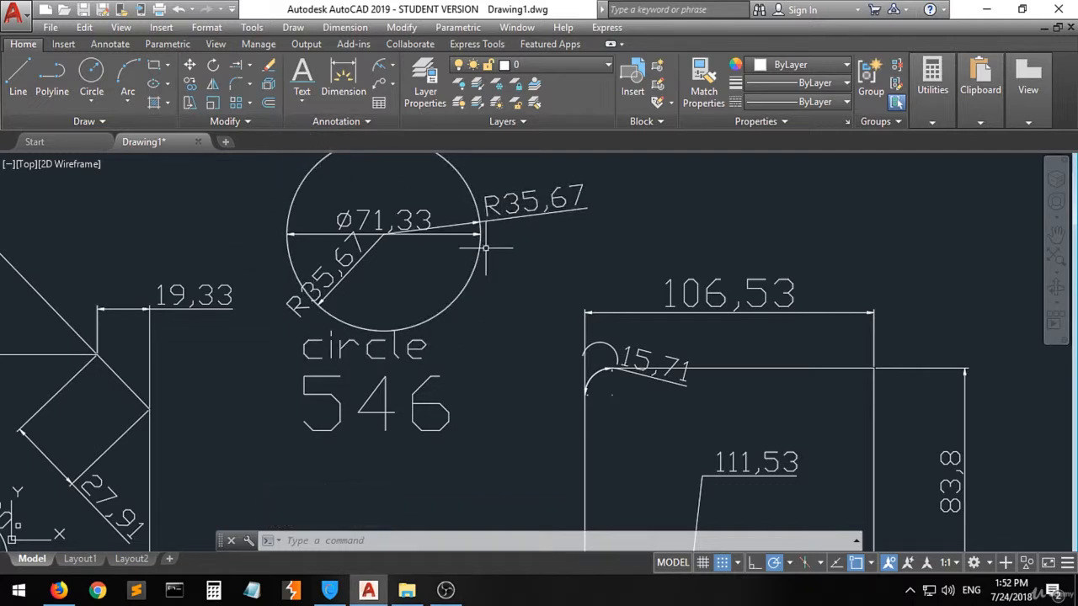
pyautogui.scroll(-2, 482, 237)
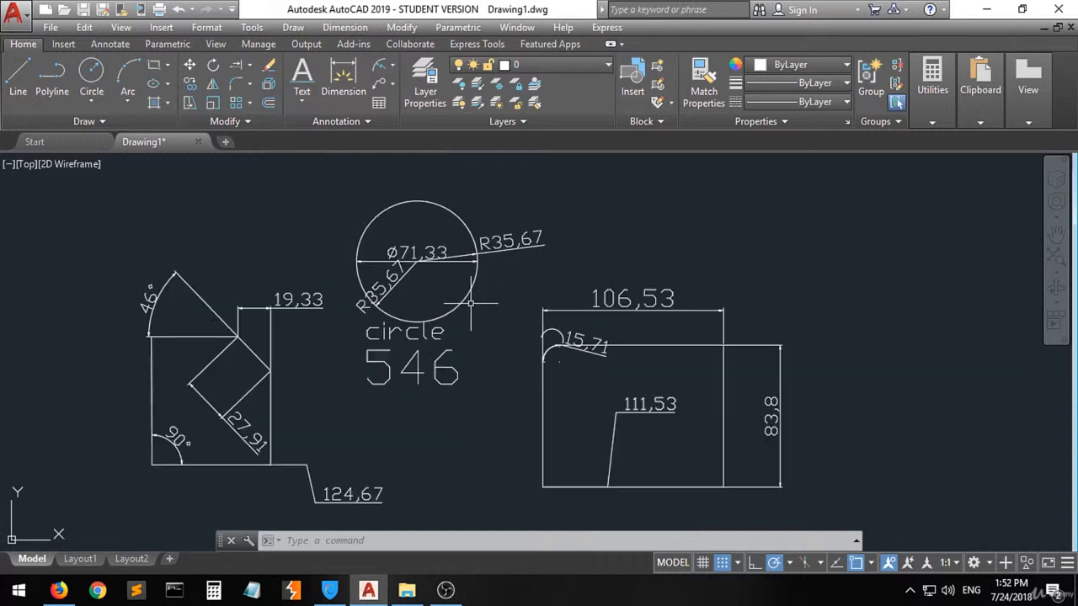
pyautogui.scroll(2, 481, 252)
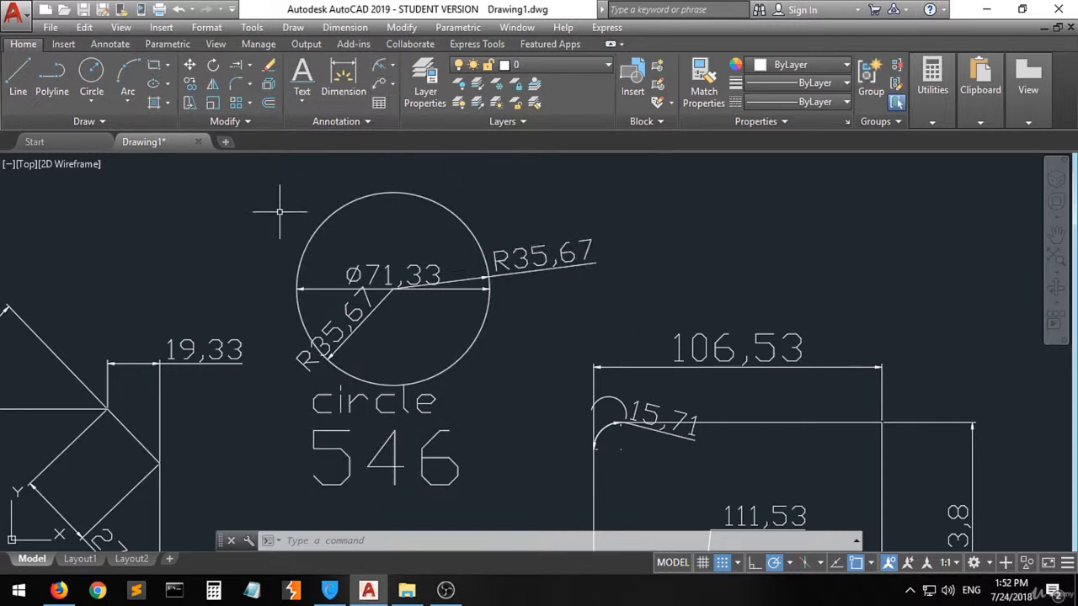
pyautogui.scroll(-2, 266, 253)
pyautogui.scroll(-2, 444, 402)
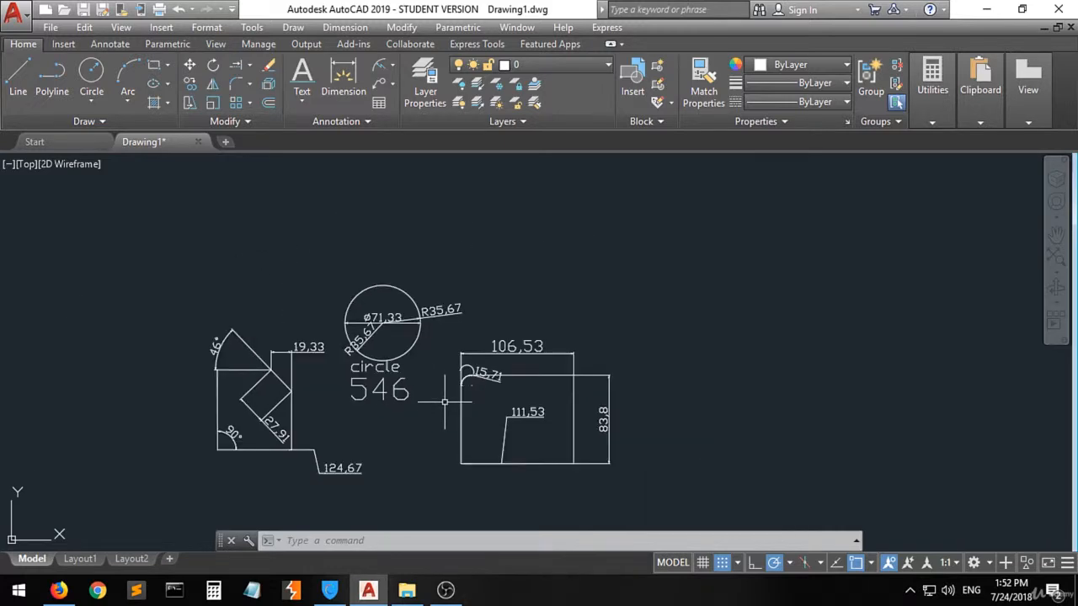
# Step: Start inserting an empty Standard-style table with 5 columns and 4 data rows
pyautogui.click(379, 102)
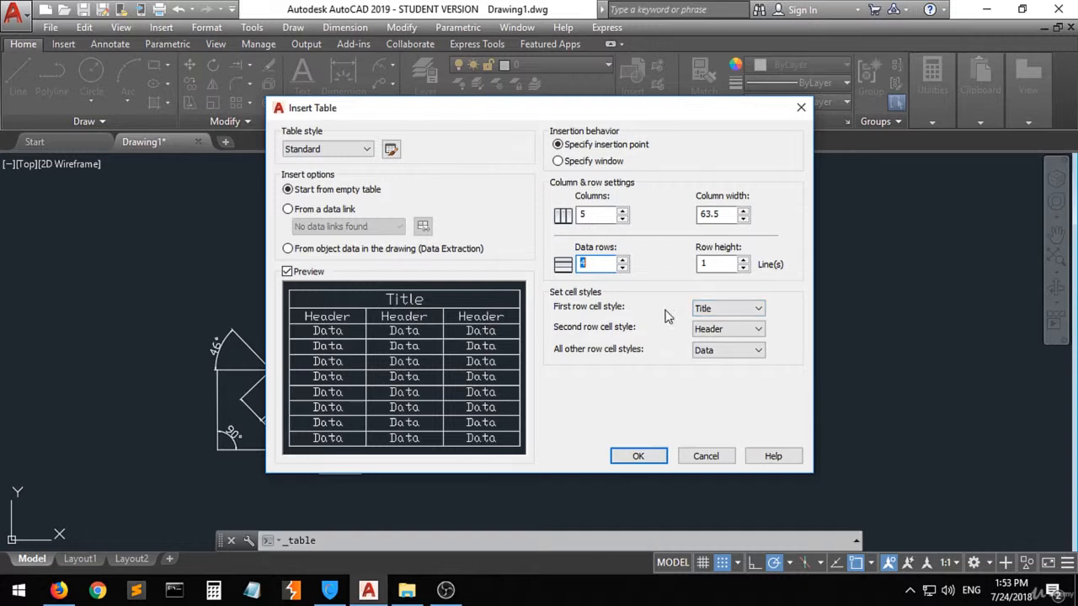
# Step: Try the Header and Data cell styles for the table's first row, and set it back to Title
pyautogui.click(722, 309)
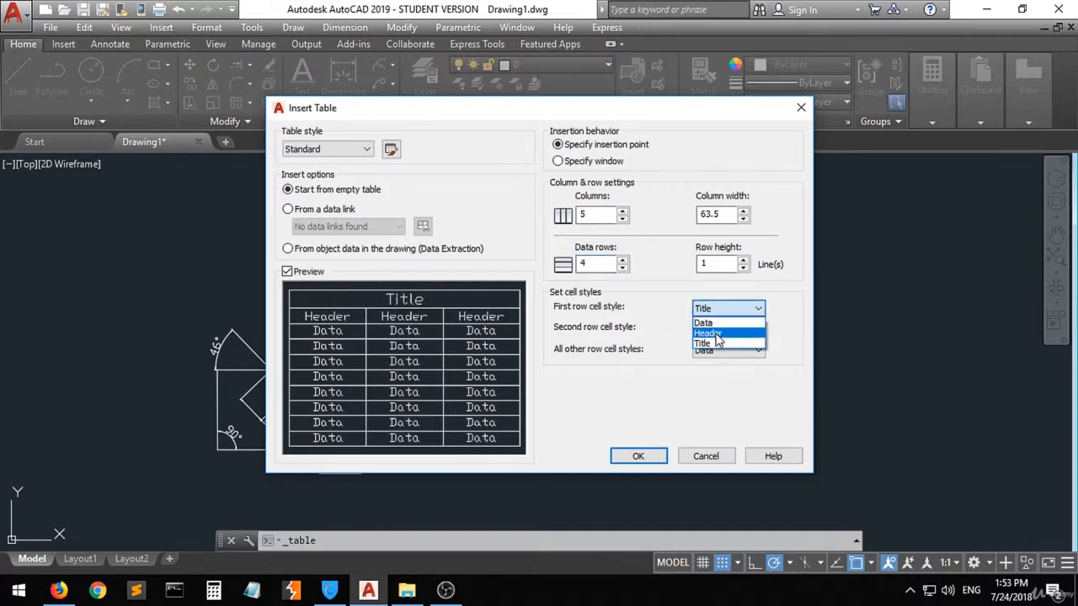
pyautogui.click(715, 334)
pyautogui.click(722, 309)
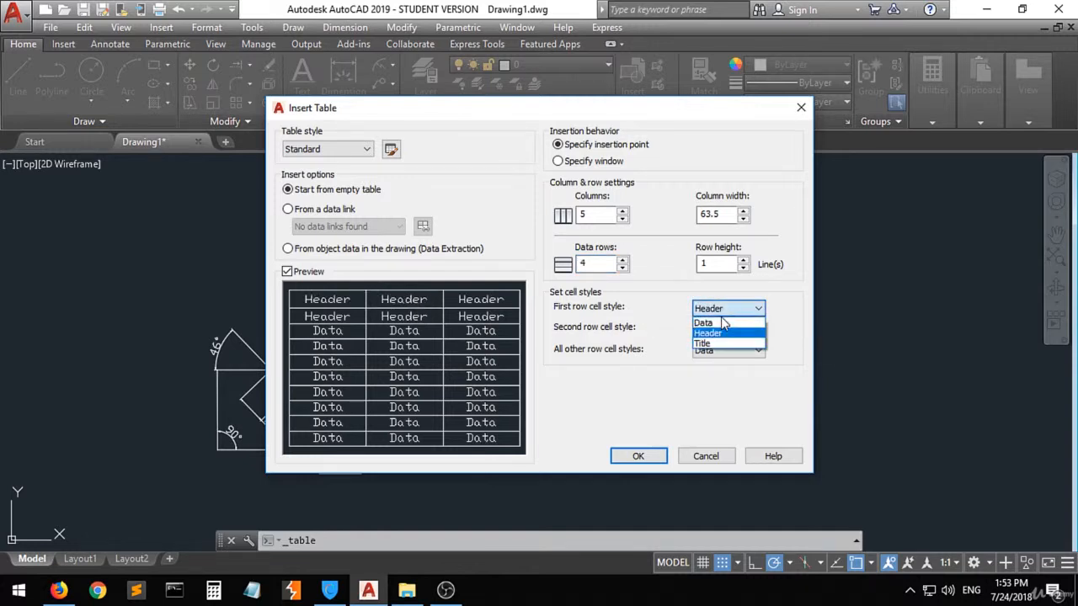
pyautogui.click(712, 322)
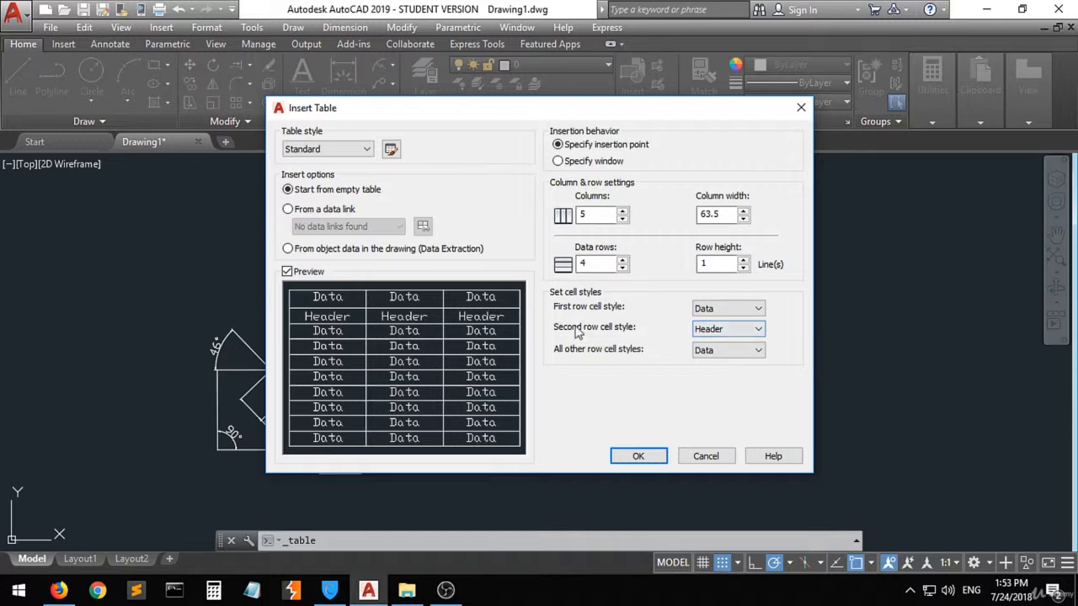
pyautogui.click(726, 308)
pyautogui.click(706, 344)
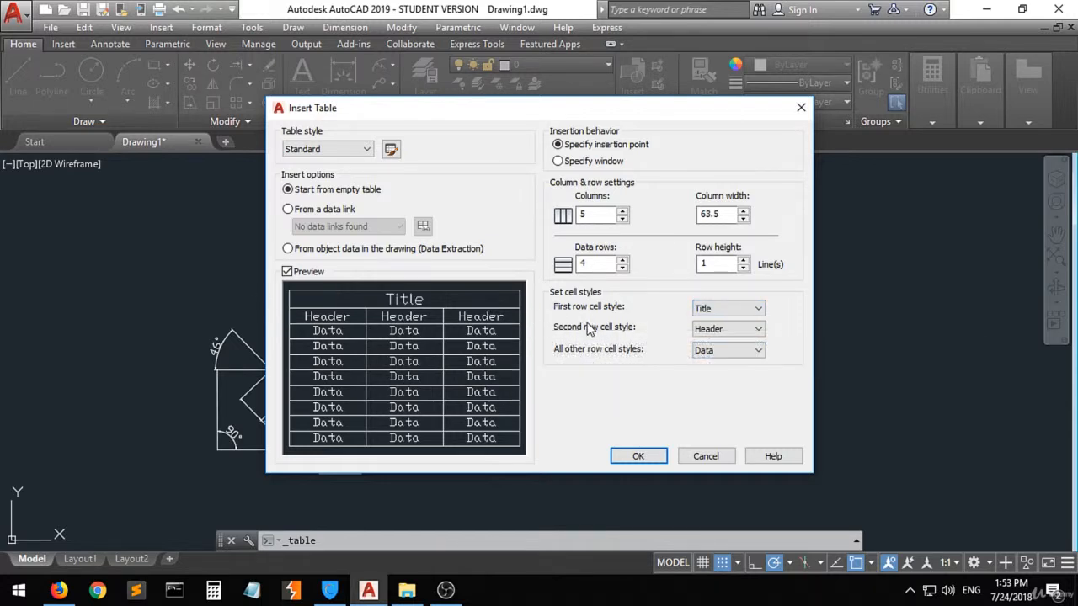
# Step: Try the Data cell style for the table's second row, and set it back to Header
pyautogui.click(754, 336)
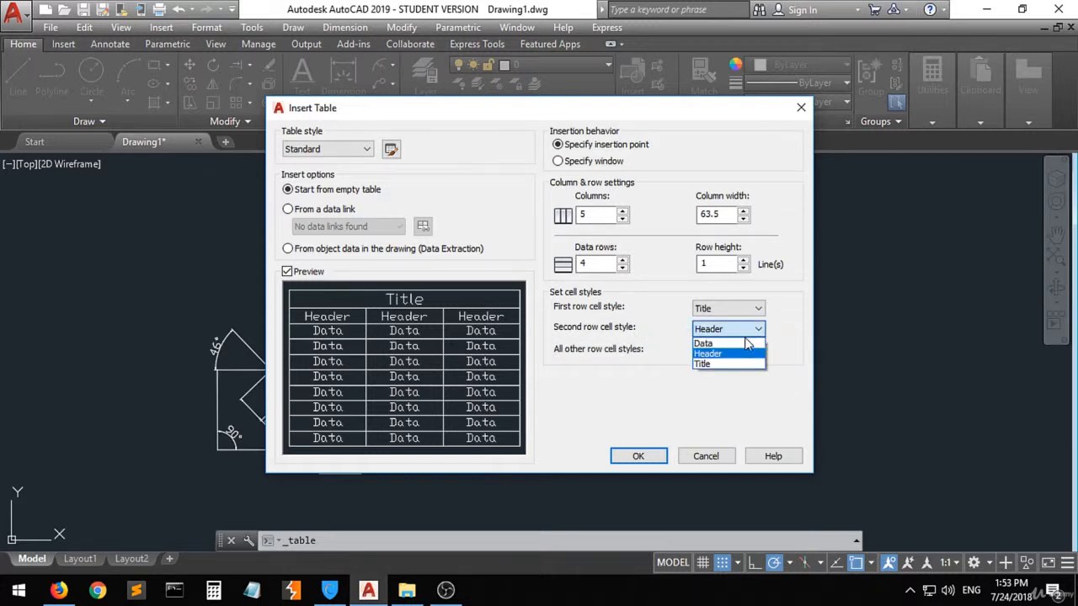
pyautogui.click(725, 344)
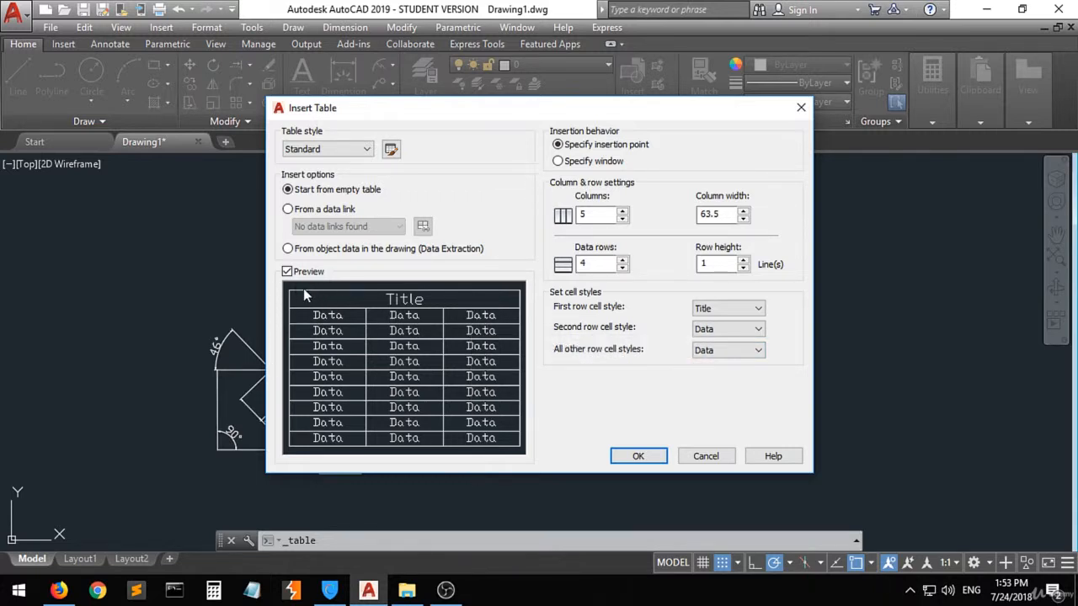
pyautogui.click(745, 337)
pyautogui.click(724, 351)
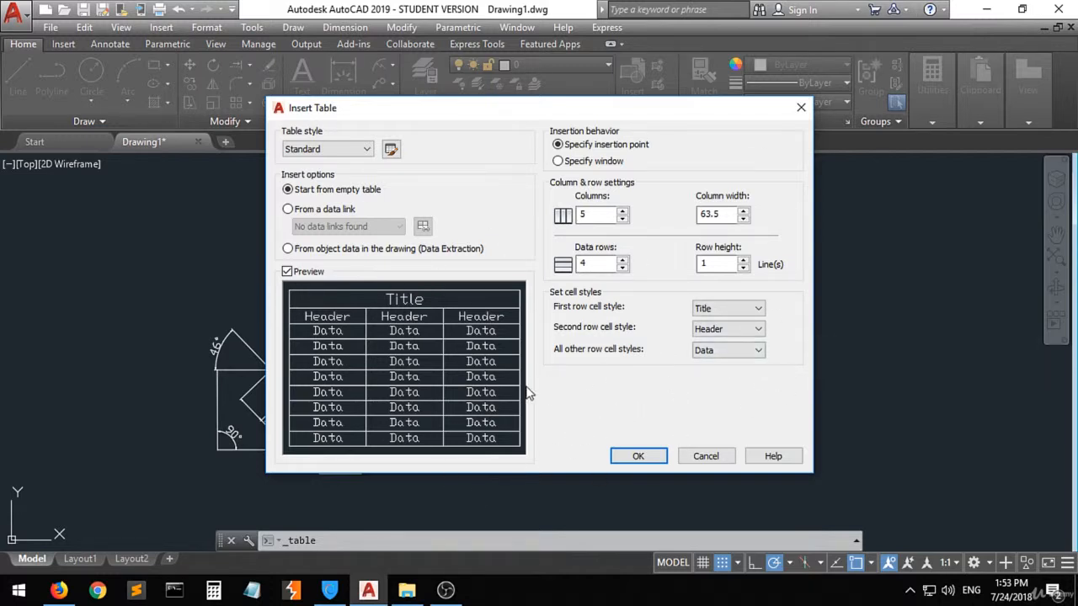
# Step: Try the Header cell style for all other rows of the table, and set it back to Data
pyautogui.click(736, 360)
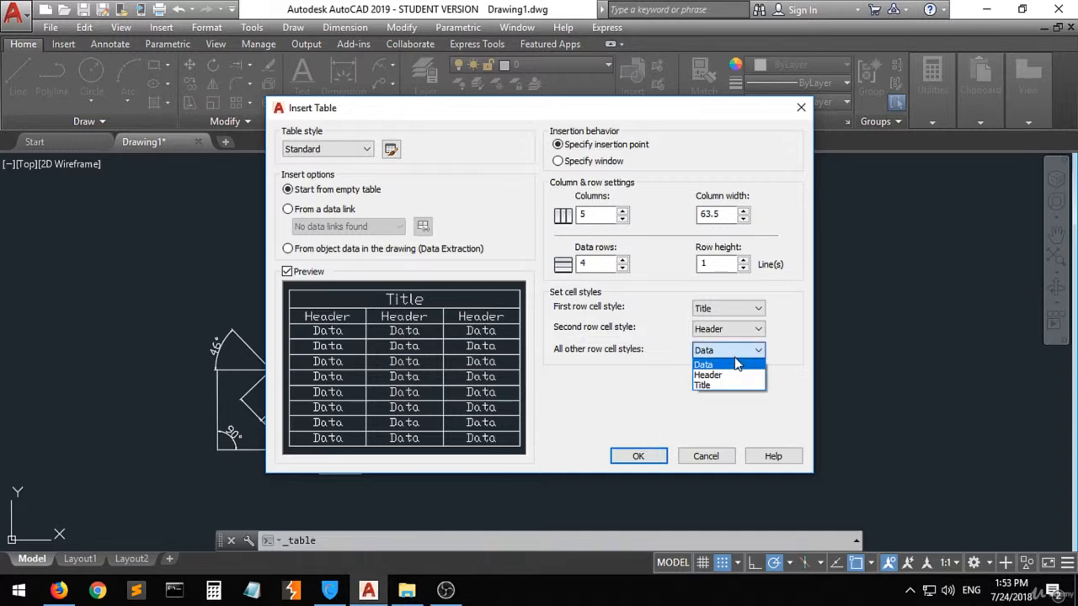
pyautogui.click(731, 376)
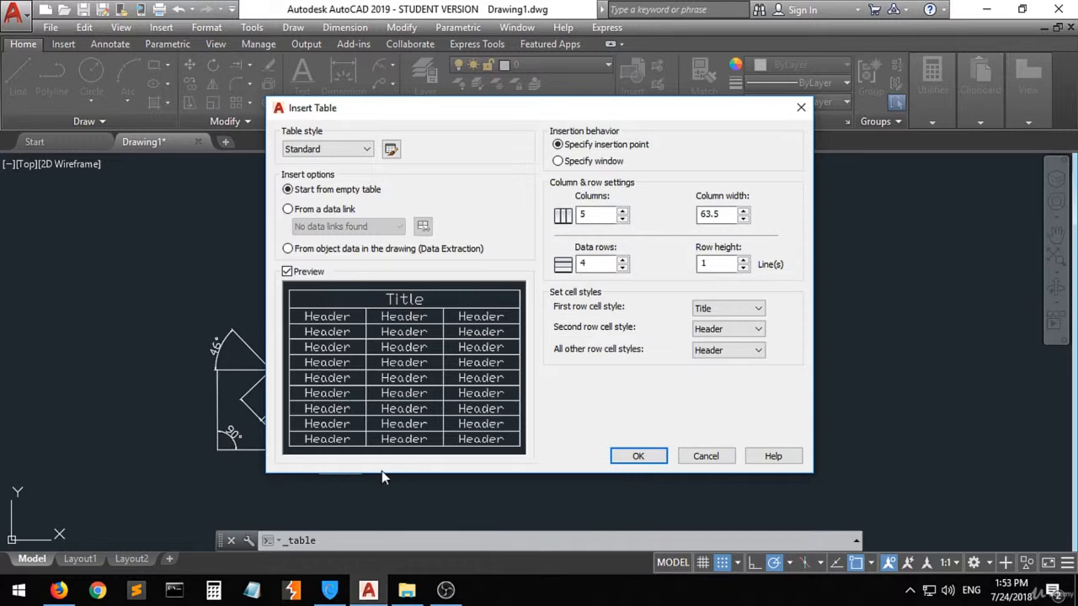
pyautogui.click(733, 352)
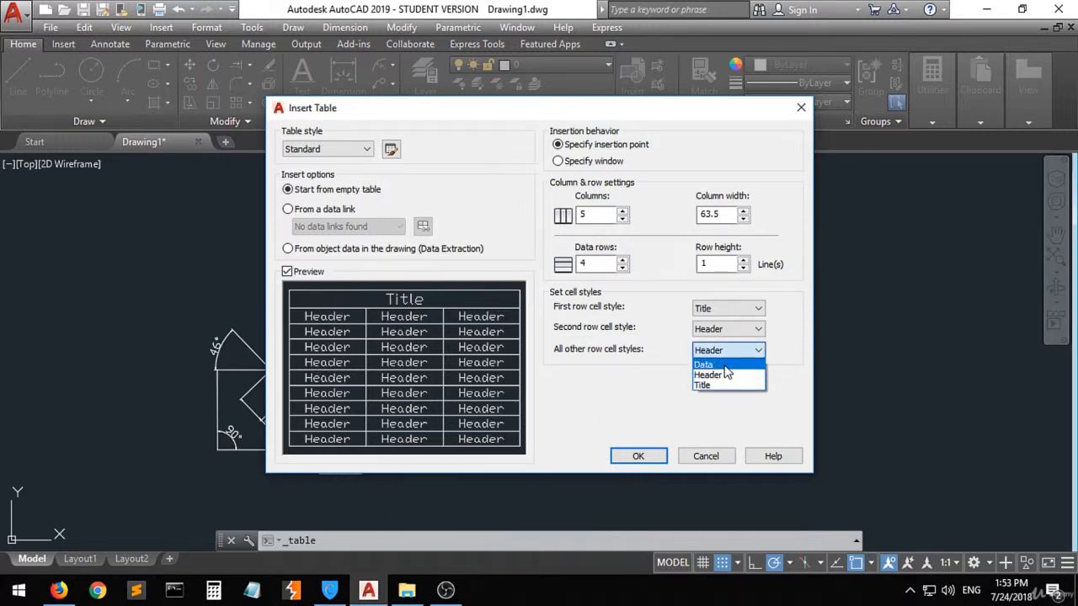
pyautogui.click(725, 365)
# Step: Confirm the table settings and place the table in the empty area above the circle
pyautogui.click(638, 459)
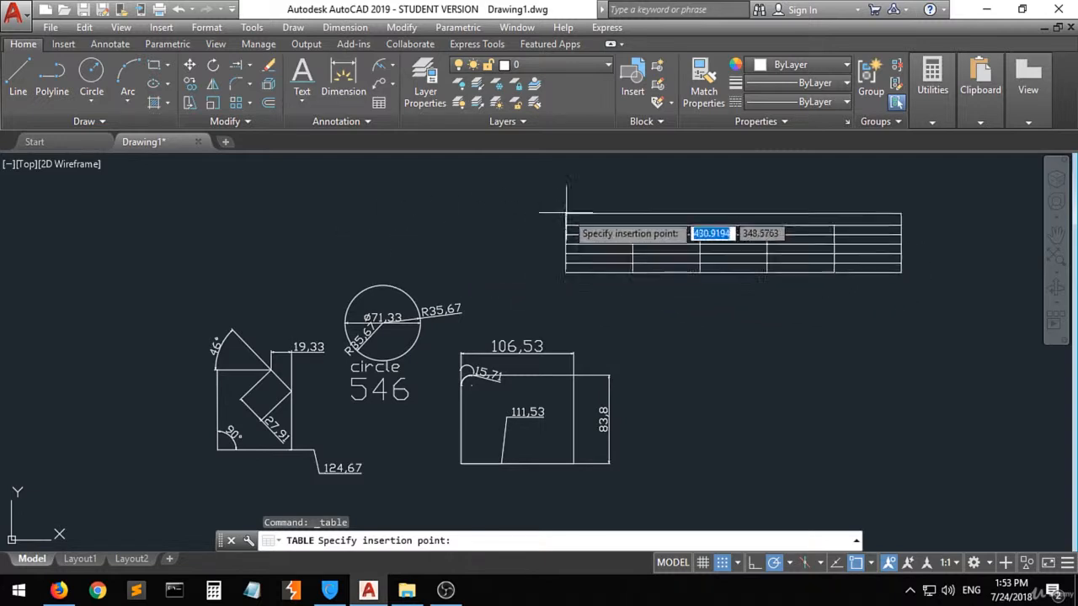
pyautogui.click(269, 196)
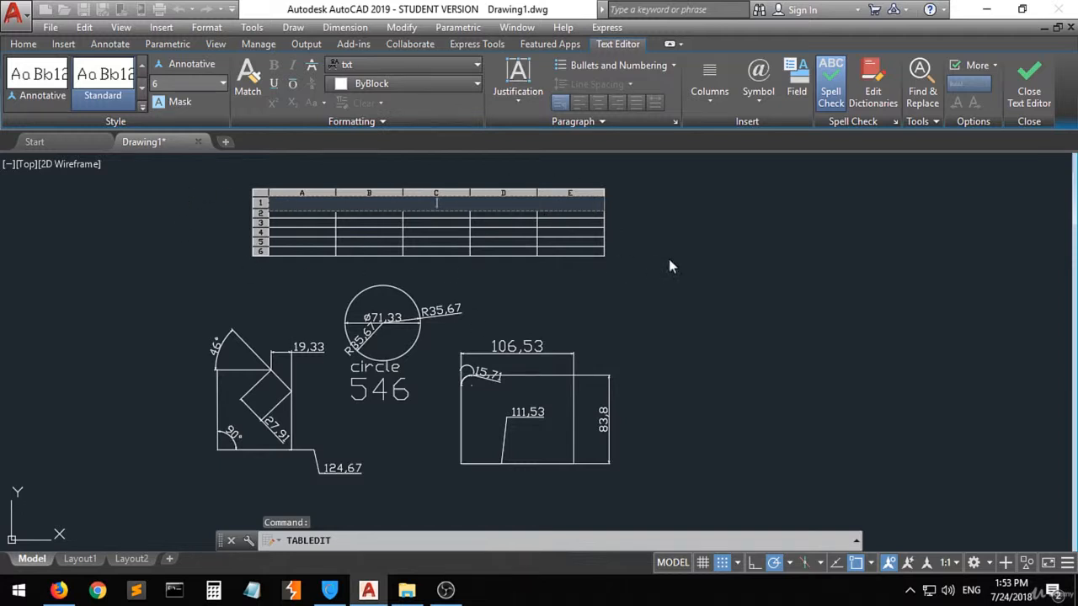
# Step: Enter "title" in the table's title row
pyautogui.scroll(2, 518, 188)
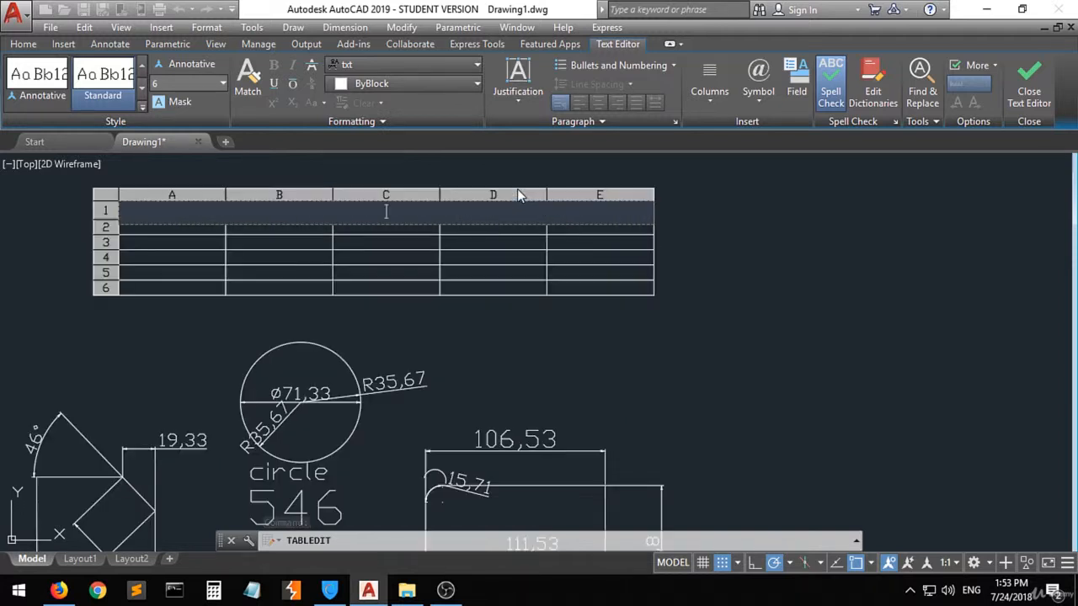
pyautogui.moveTo(333, 319); pyautogui.dragTo(368, 405, button='middle')
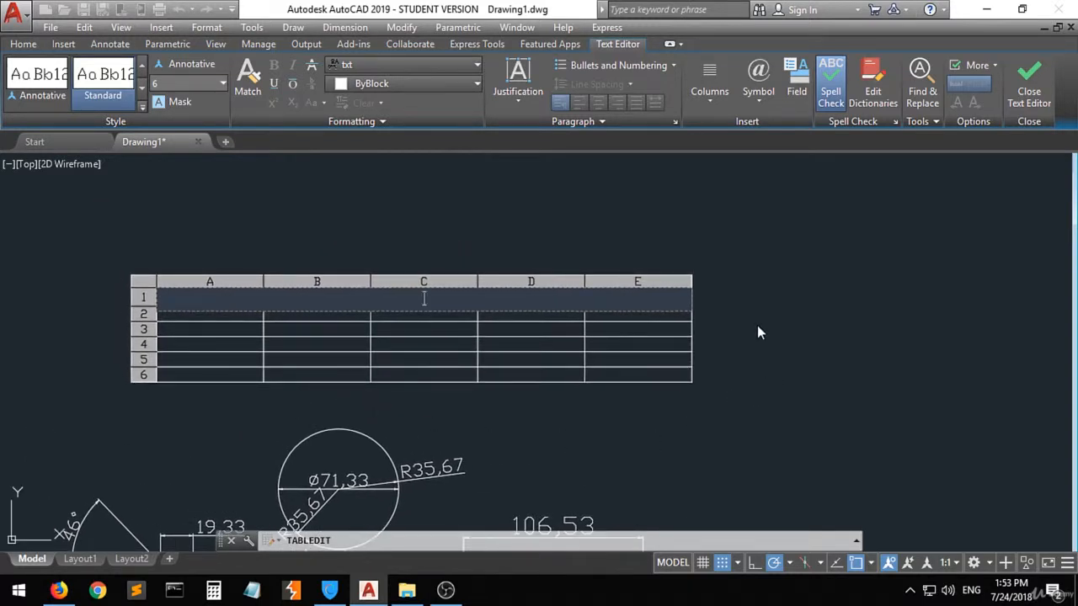
pyautogui.moveTo(465, 231)
pyautogui.mouseDown(button='middle')
pyautogui.moveTo(479, 154)
pyautogui.moveTo(534, 248)
pyautogui.moveTo(555, 208)
pyautogui.mouseUp(button='middle')
pyautogui.moveTo(612, 249)
pyautogui.mouseDown(button='middle')
pyautogui.moveTo(530, 221)
pyautogui.moveTo(522, 257)
pyautogui.mouseUp(button='middle')
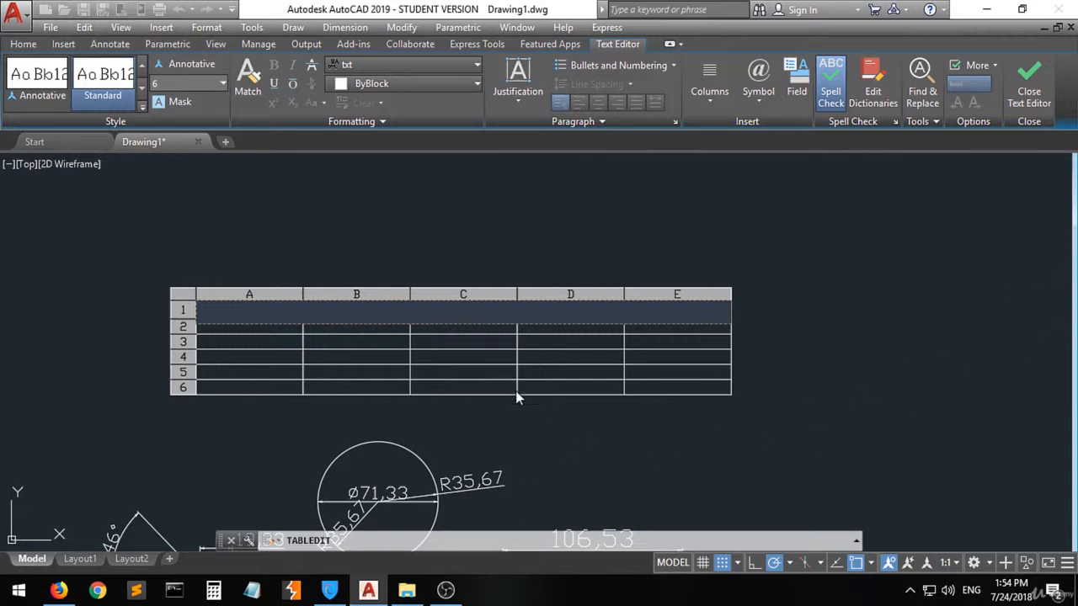
pyautogui.moveTo(555, 443)
pyautogui.mouseDown(button='middle')
pyautogui.moveTo(565, 222)
pyautogui.moveTo(592, 244)
pyautogui.moveTo(595, 432)
pyautogui.moveTo(559, 404)
pyautogui.mouseUp(button='middle')
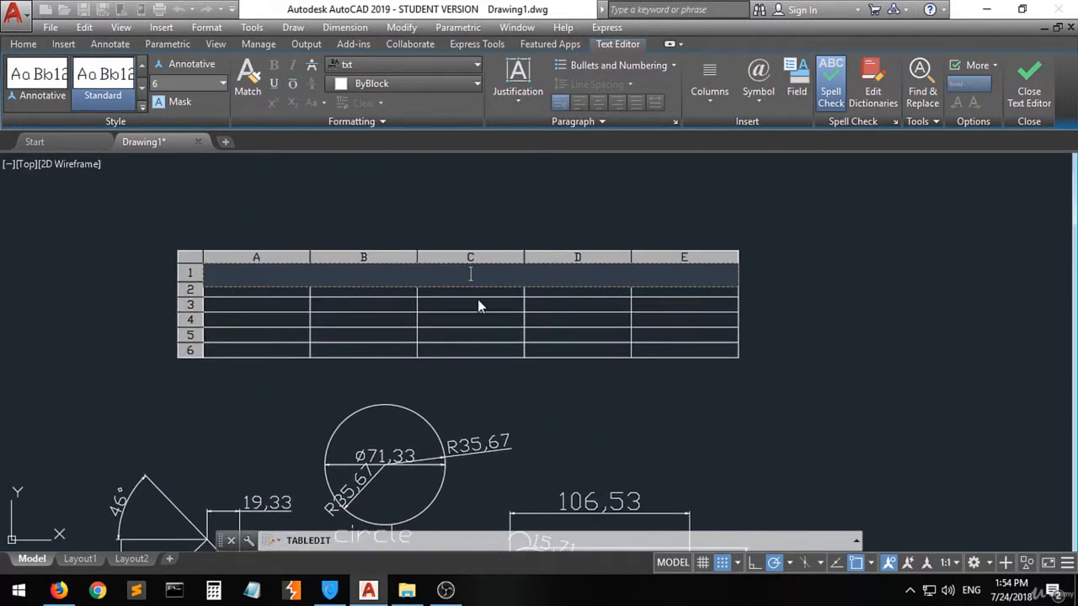
pyautogui.write('title')
pyautogui.press('Tab')
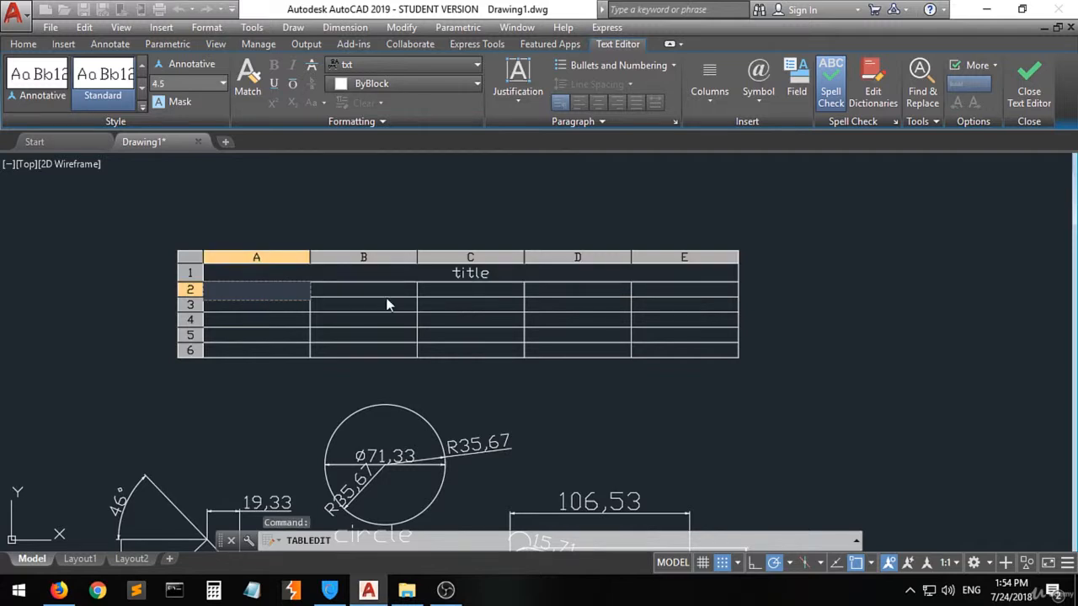
# Step: Enter "hgvu" in cell A2 and 254 in cell B2 of the table
pyautogui.write('hgvu')
pyautogui.press('Tab')
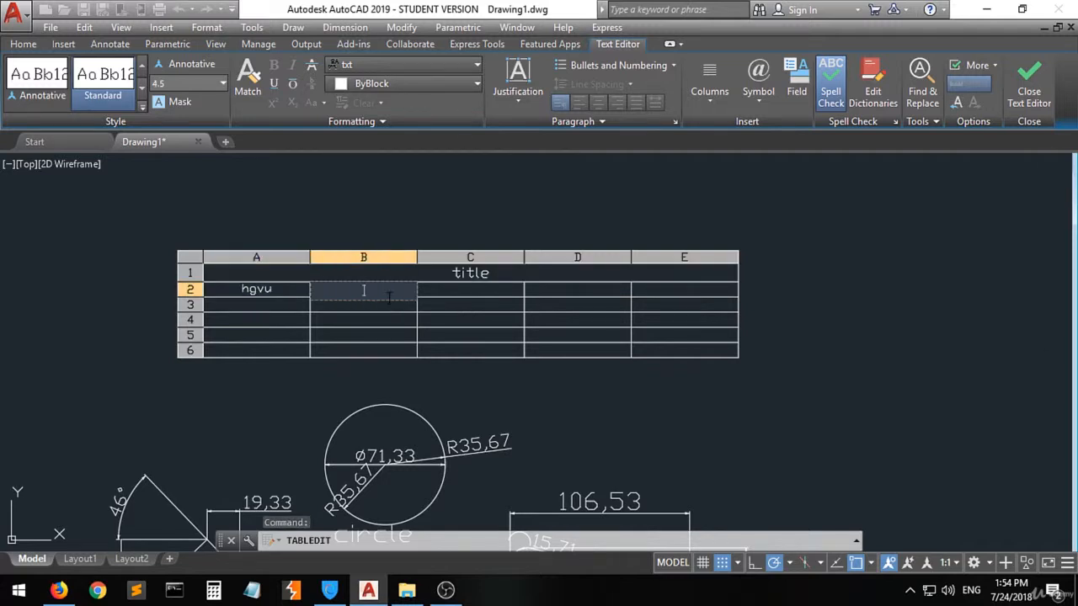
pyautogui.write('254')
pyautogui.press('Tab')
pyautogui.press('Tab')
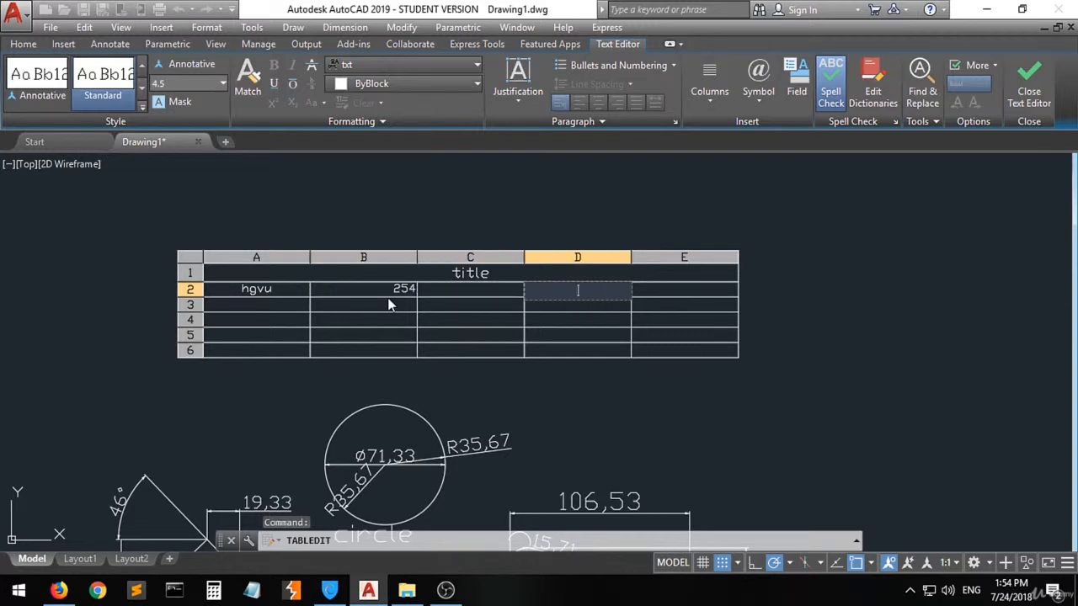
# Step: Move through the table's empty cells without entering anything, and exit cell editing
pyautogui.press('Tab')
pyautogui.press('Down')
pyautogui.press('Left')
pyautogui.press('Left')
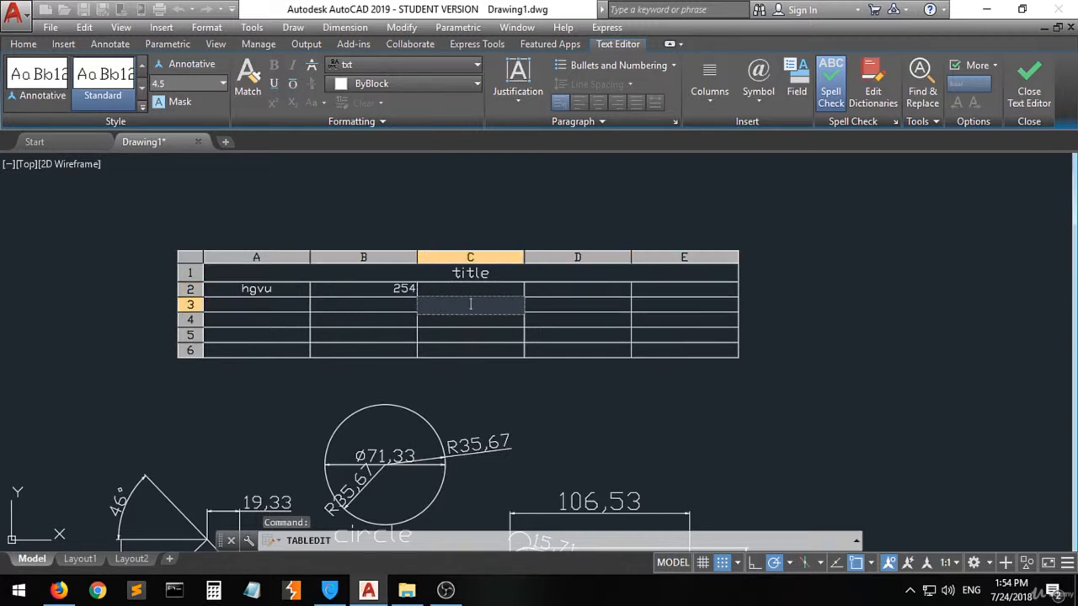
pyautogui.press('Down')
pyautogui.press('Down')
pyautogui.press('Down')
pyautogui.press('Left')
pyautogui.press('Left')
pyautogui.press('Left')
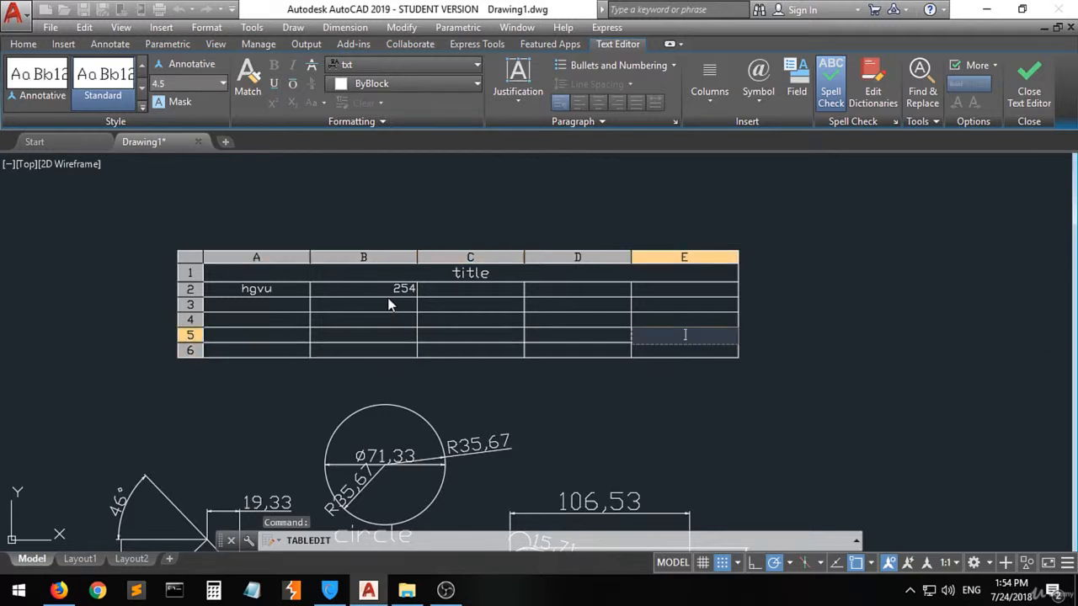
pyautogui.click(257, 411)
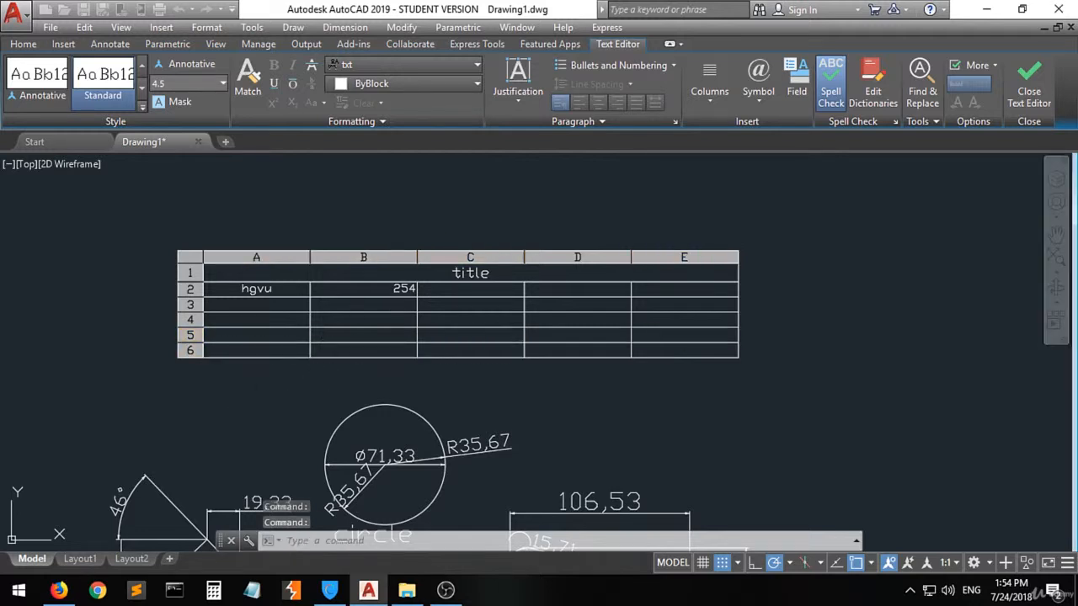
pyautogui.press('Escape')
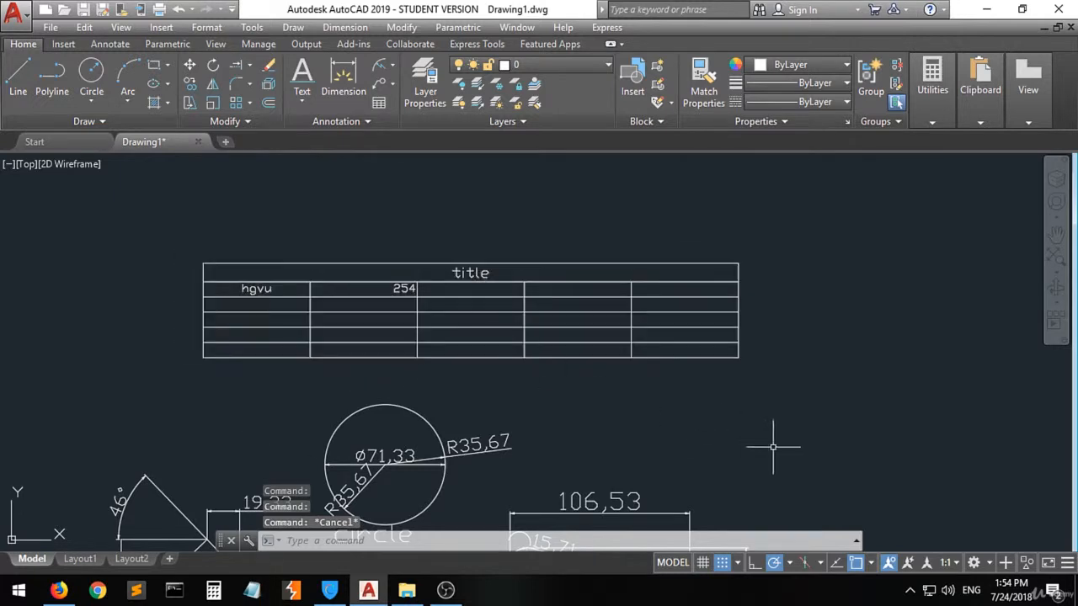
pyautogui.scroll(-2, 823, 424)
pyautogui.scroll(-2, 331, 336)
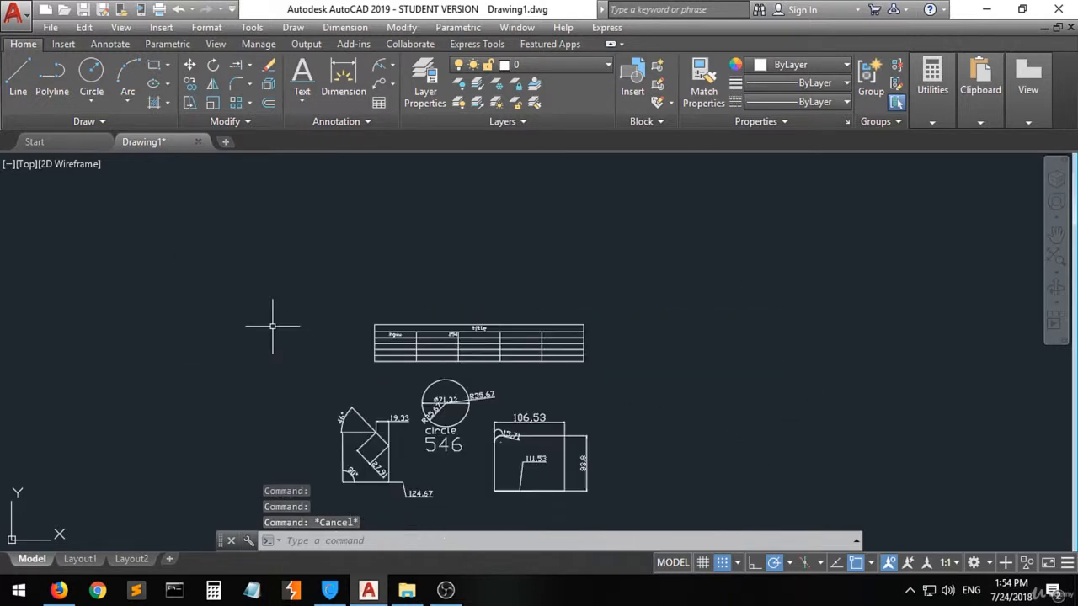
pyautogui.scroll(-1, 304, 325)
pyautogui.scroll(2, 421, 410)
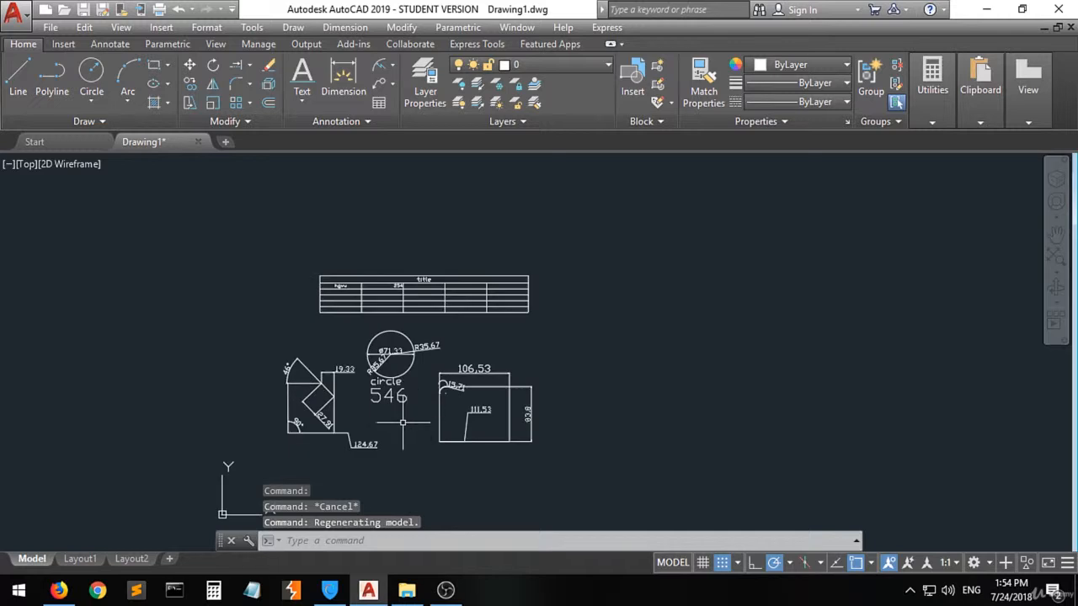